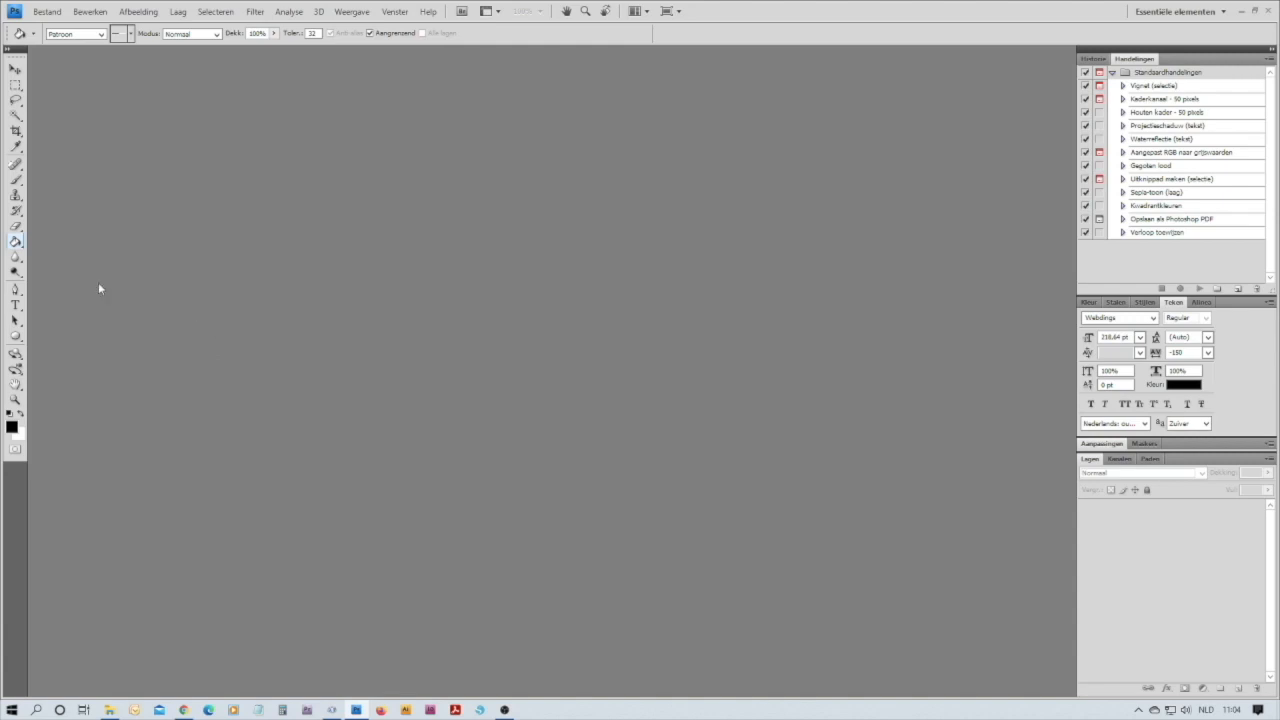
Create a new document 2 mm wide and 1 mm high with a white background
click(50, 12)
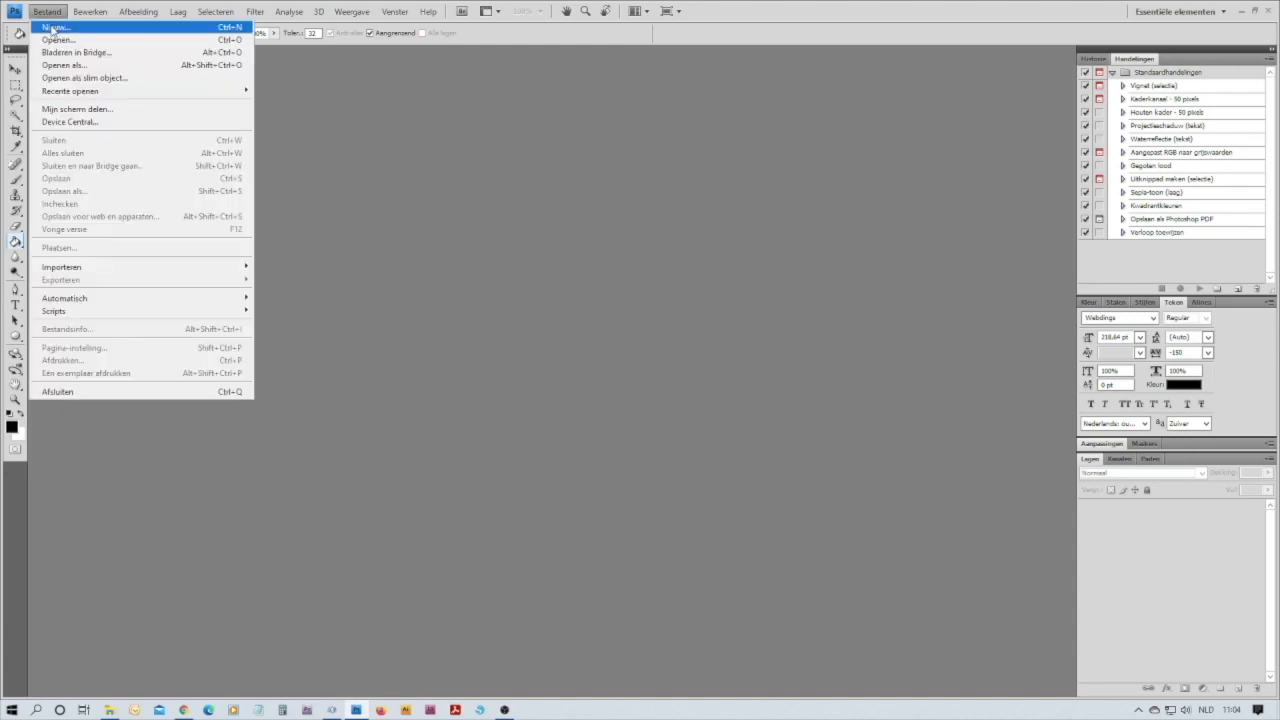
click(50, 29)
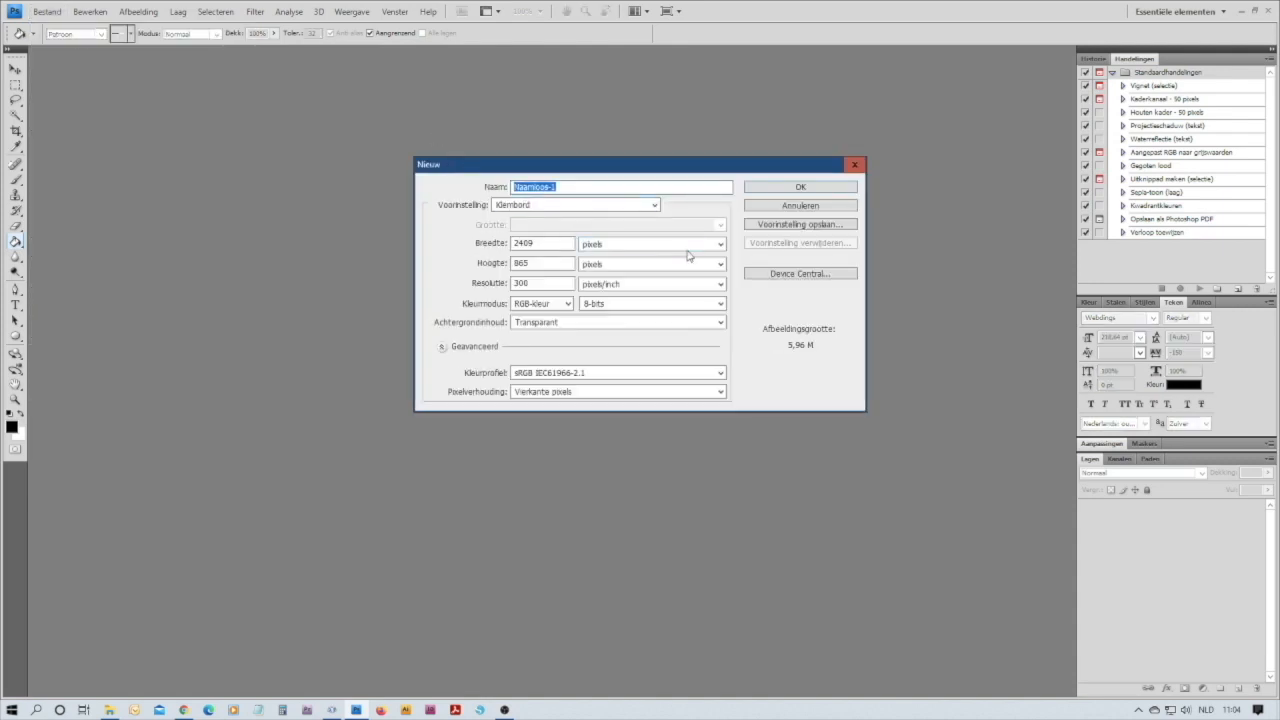
click(720, 244)
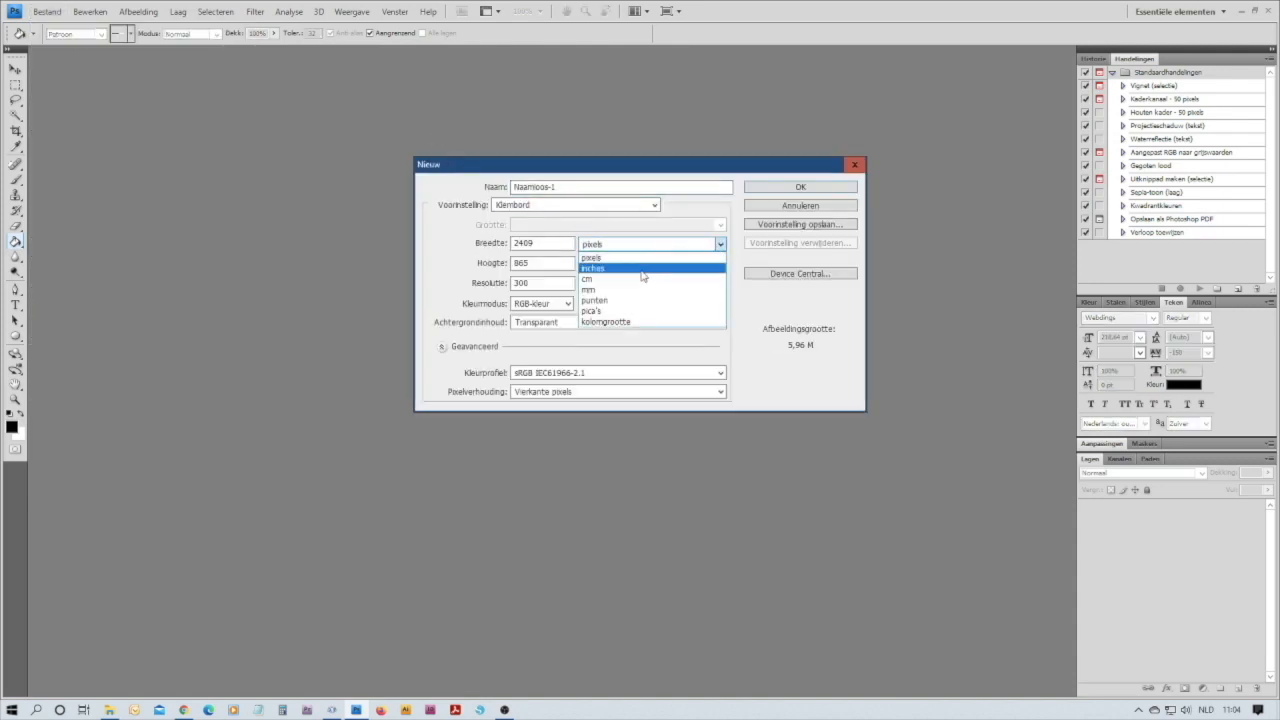
click(622, 290)
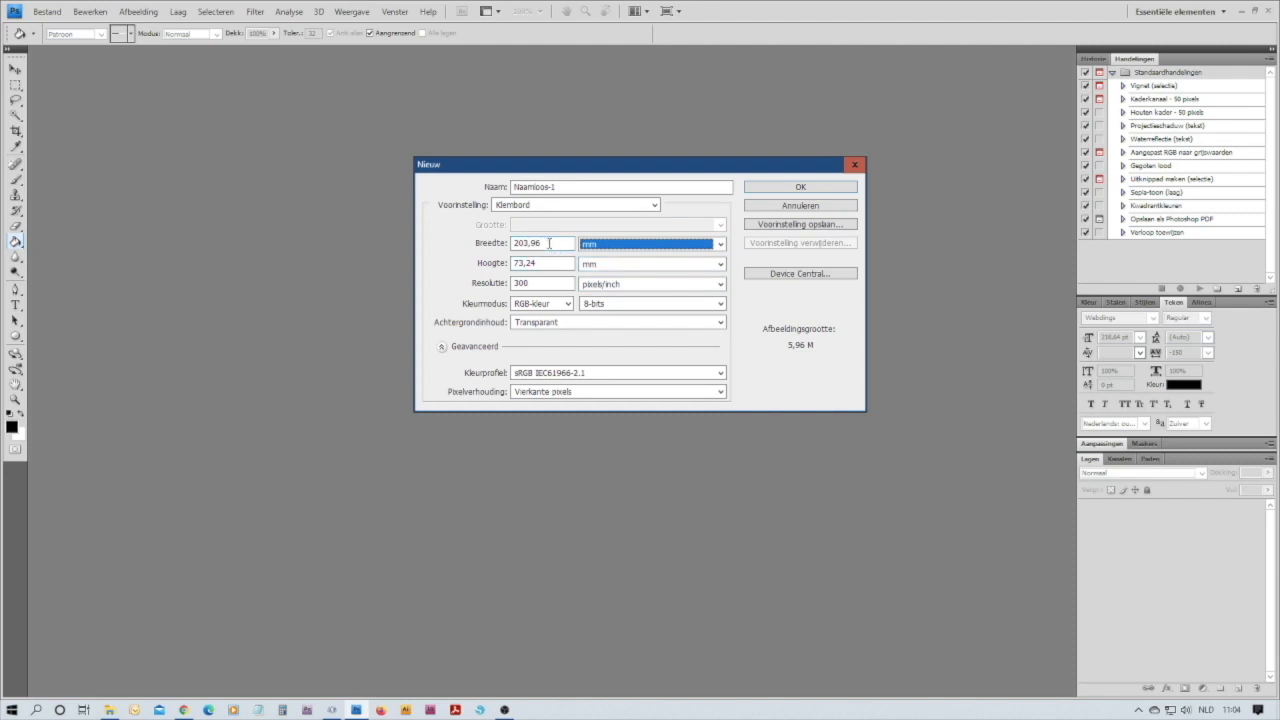
drag(549, 243, 506, 244)
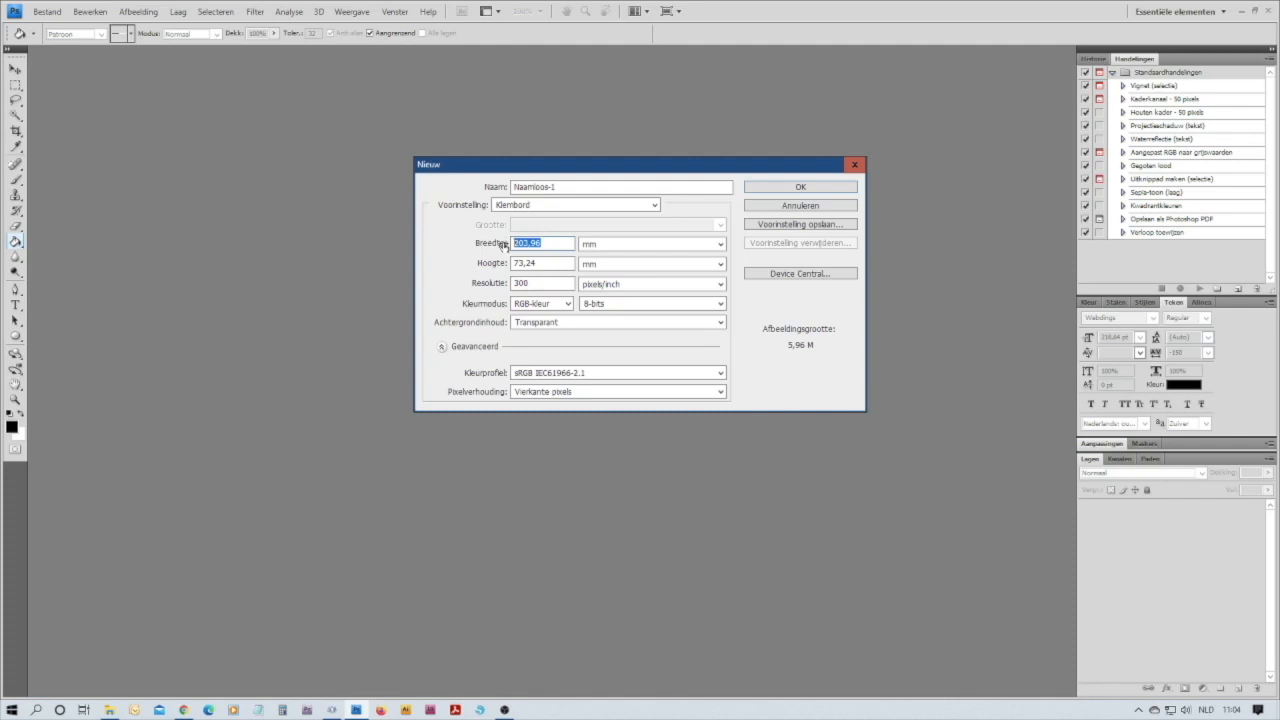
text(2)
drag(556, 263, 504, 265)
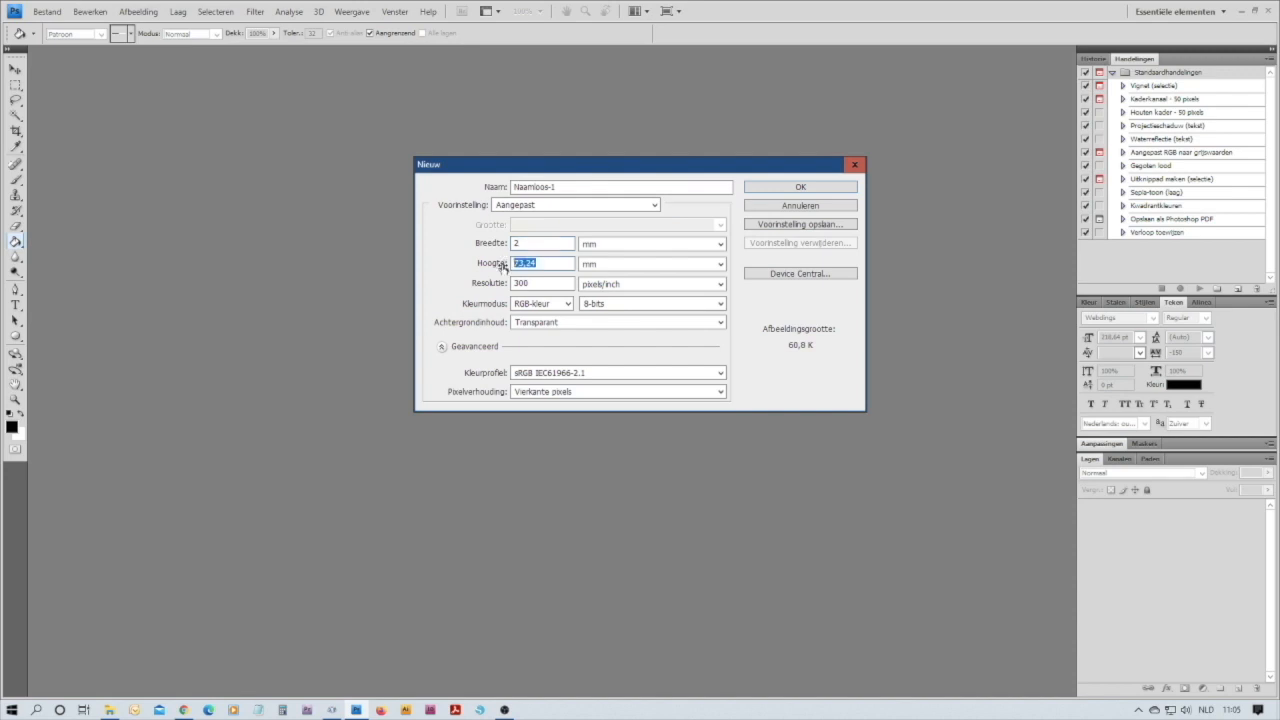
text(1)
click(720, 323)
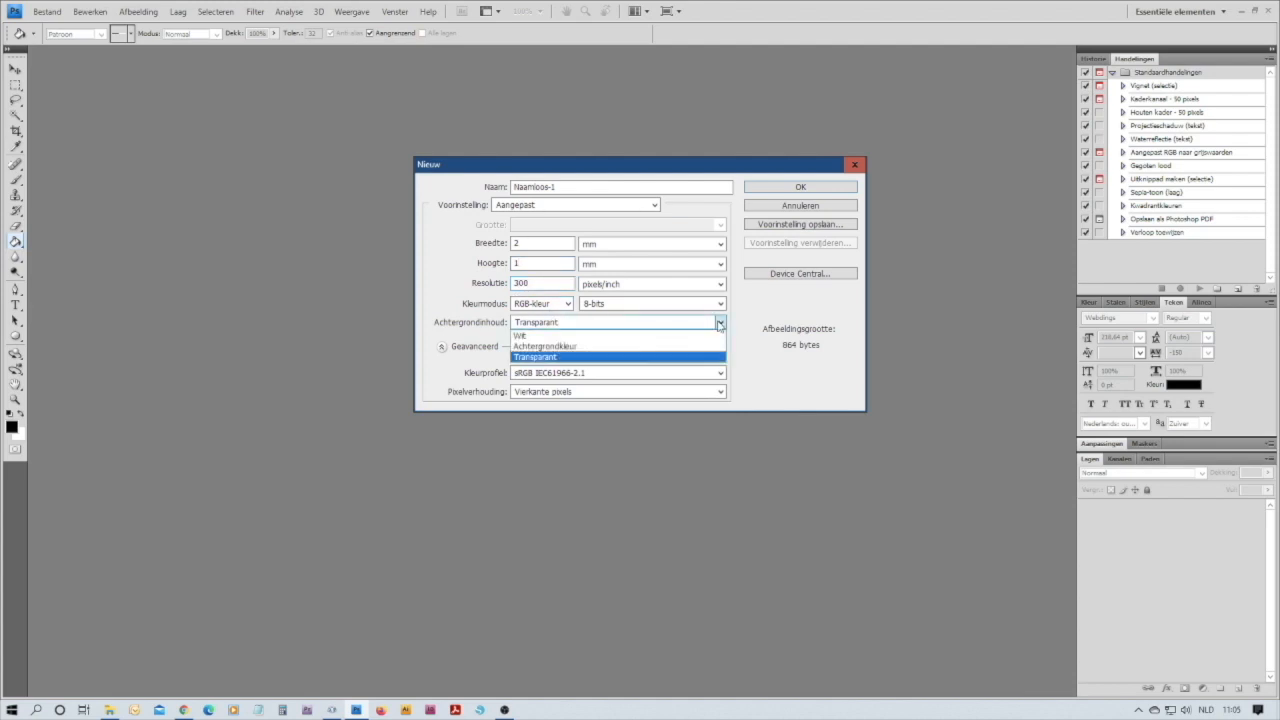
click(530, 336)
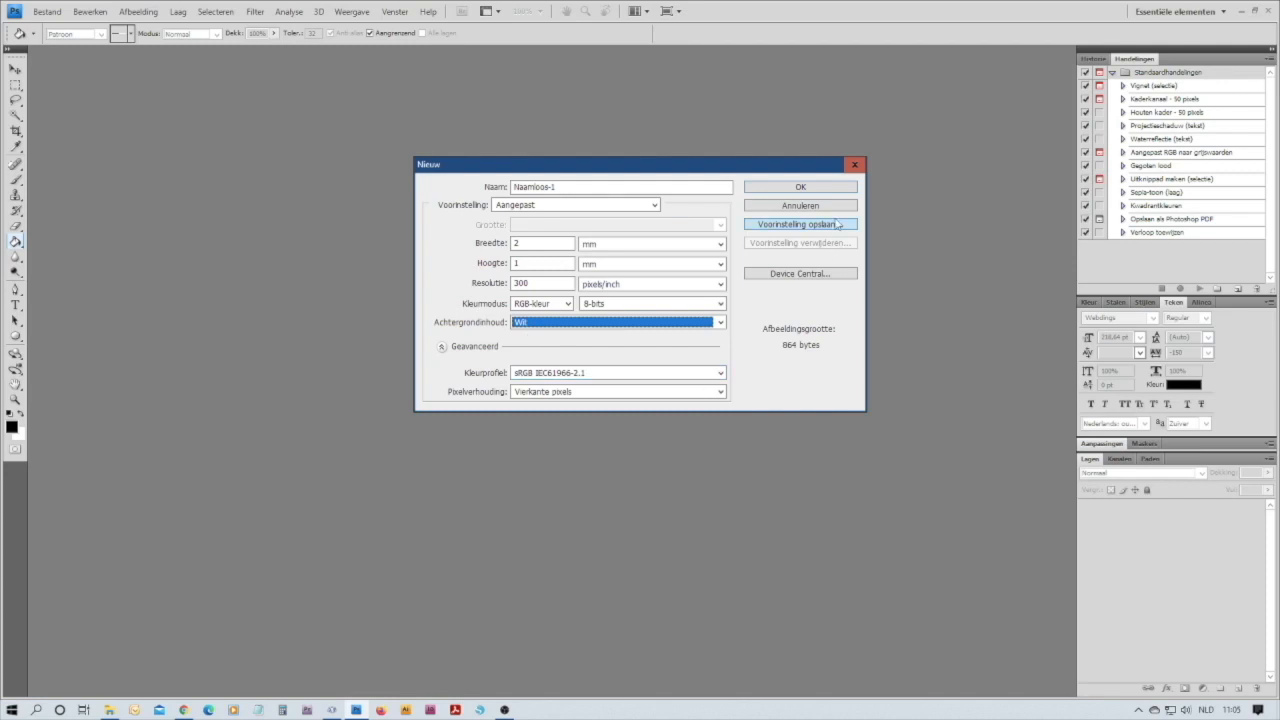
click(801, 189)
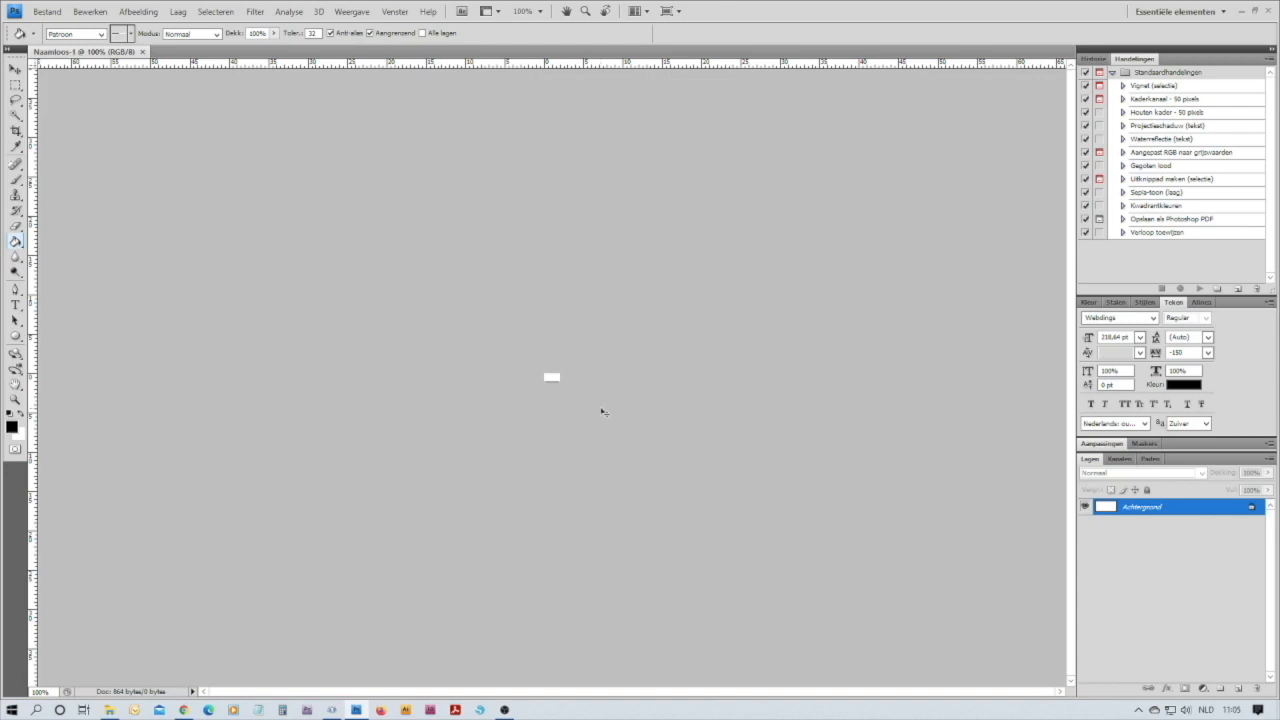
Place a vertical guide at 1 mm, through the middle of the white canvas
key(ctrl+plus)
key(ctrl+plus)
key(ctrl+plus)
key(ctrl+plus)
key(ctrl+plus)
key(ctrl+plus)
key(ctrl+plus)
key(ctrl+plus)
key(ctrl+plus)
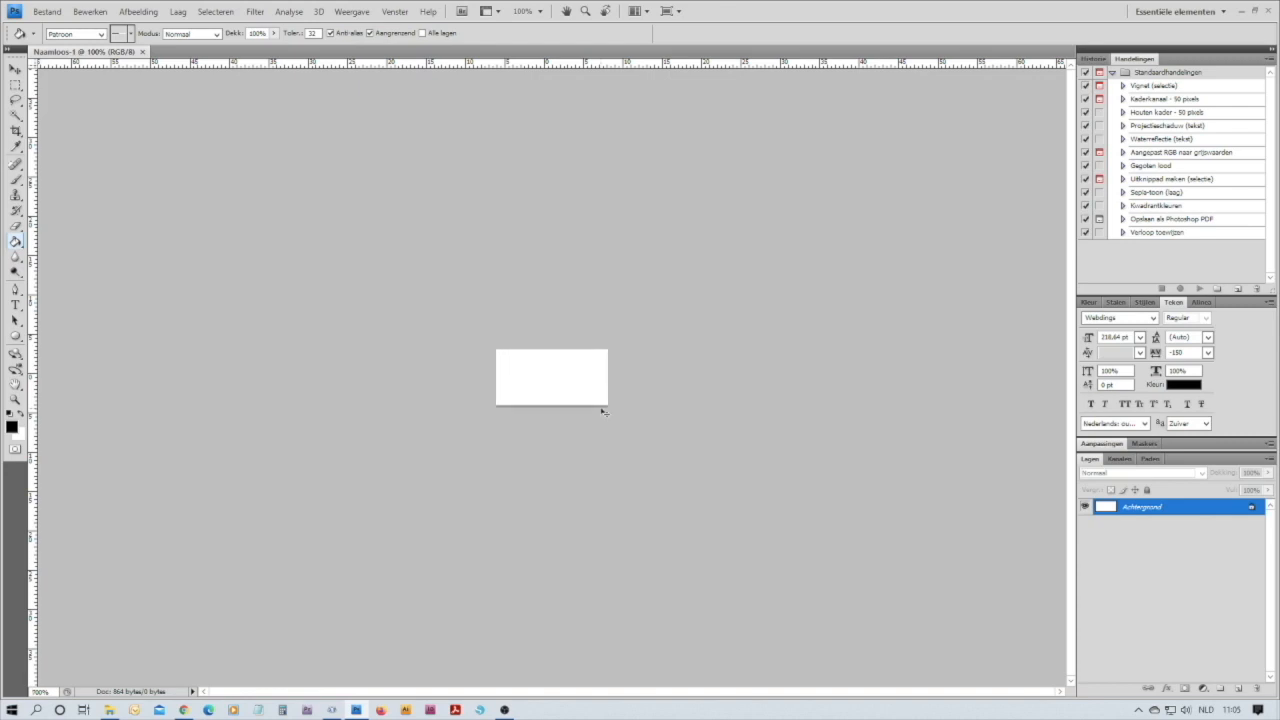
key(ctrl+plus)
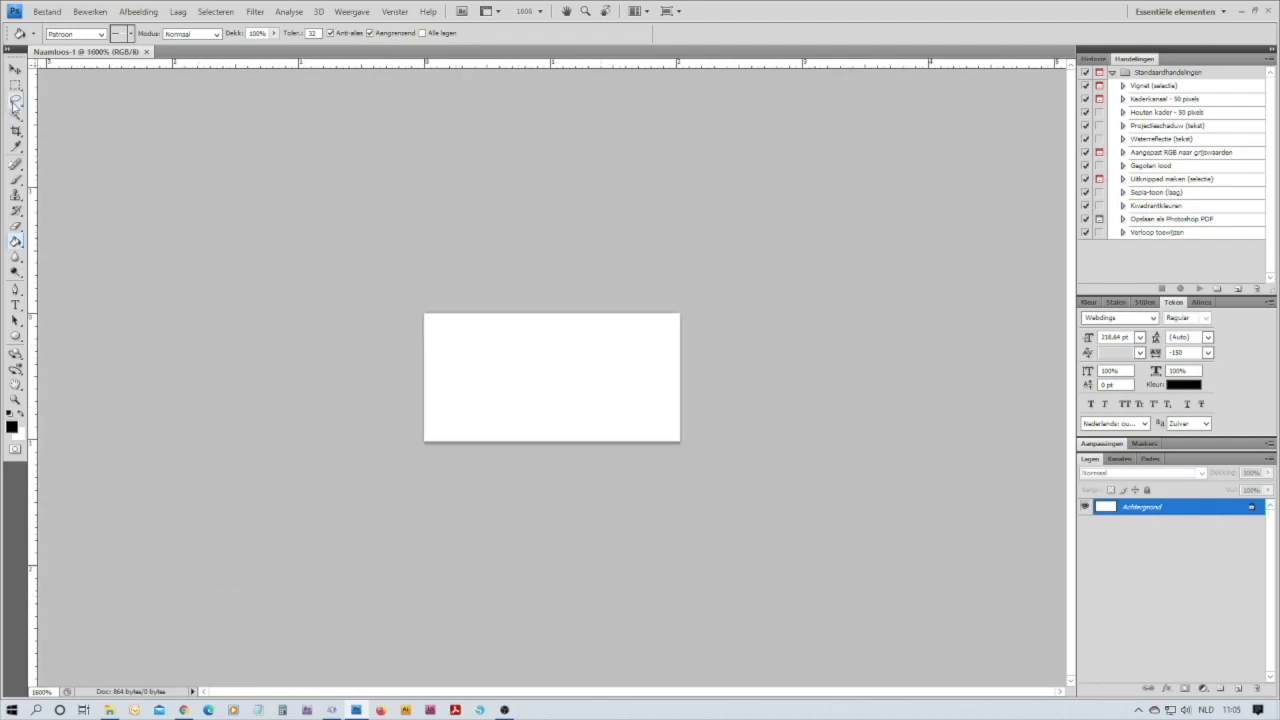
click(16, 70)
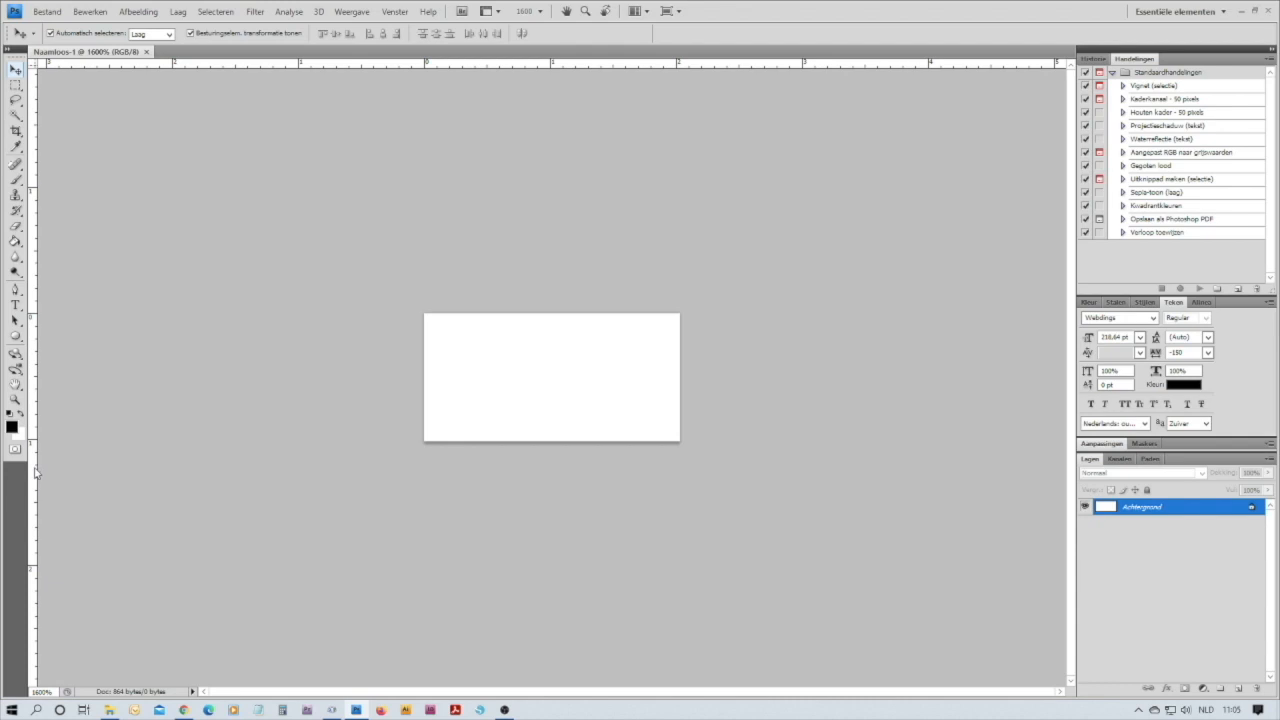
drag(36, 466, 551, 472)
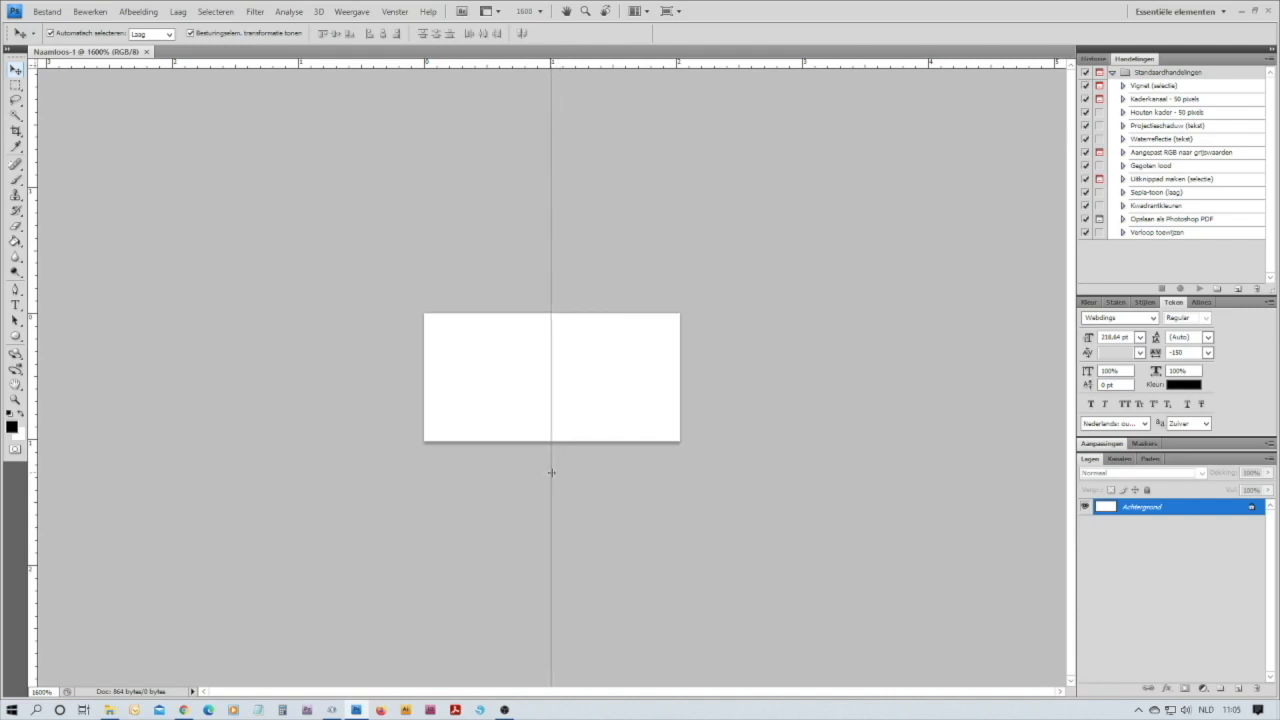
drag(551, 472, 551, 472)
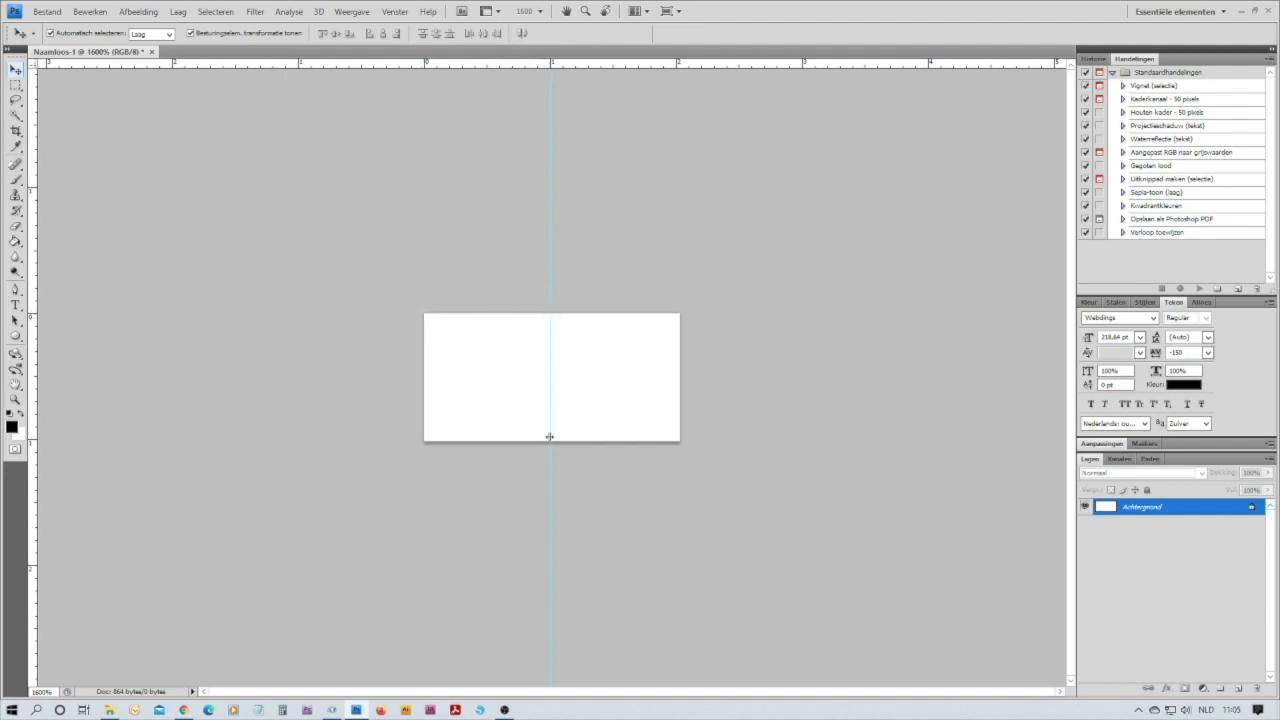
Fill the left half of the canvas, up to the guide, with black using the Paint Bucket and clear the selection
click(15, 87)
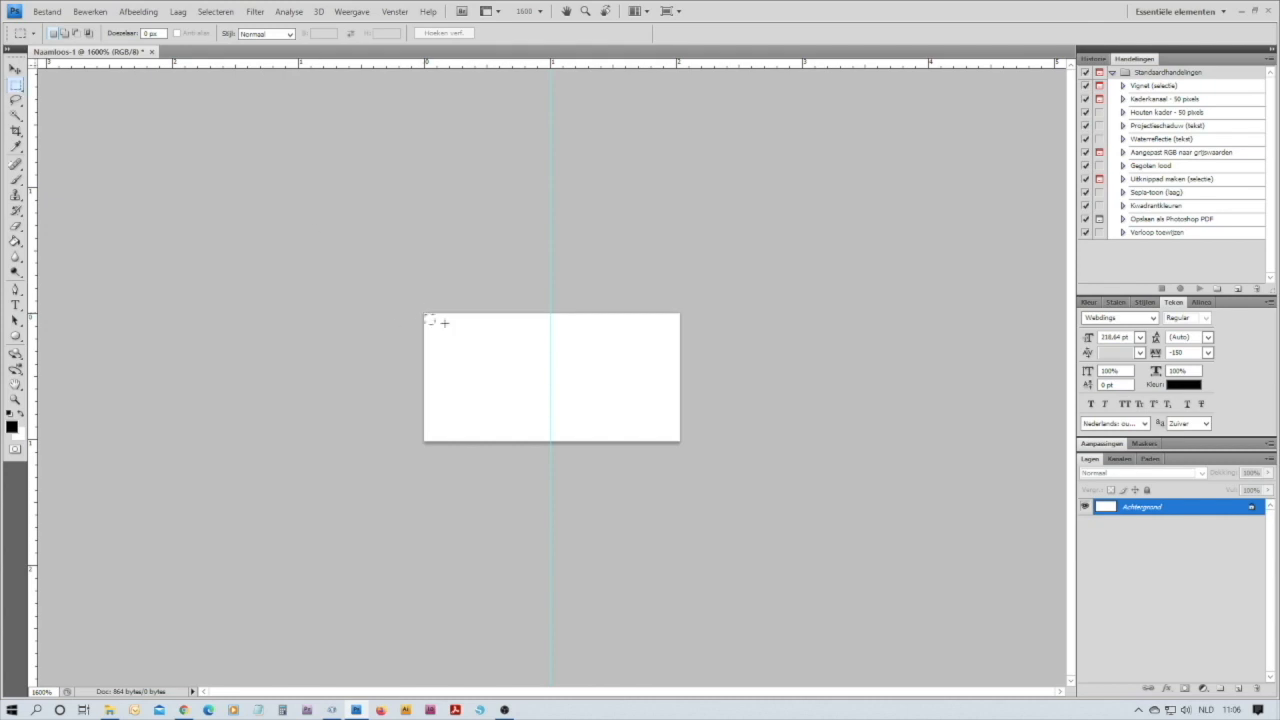
drag(425, 315, 546, 455)
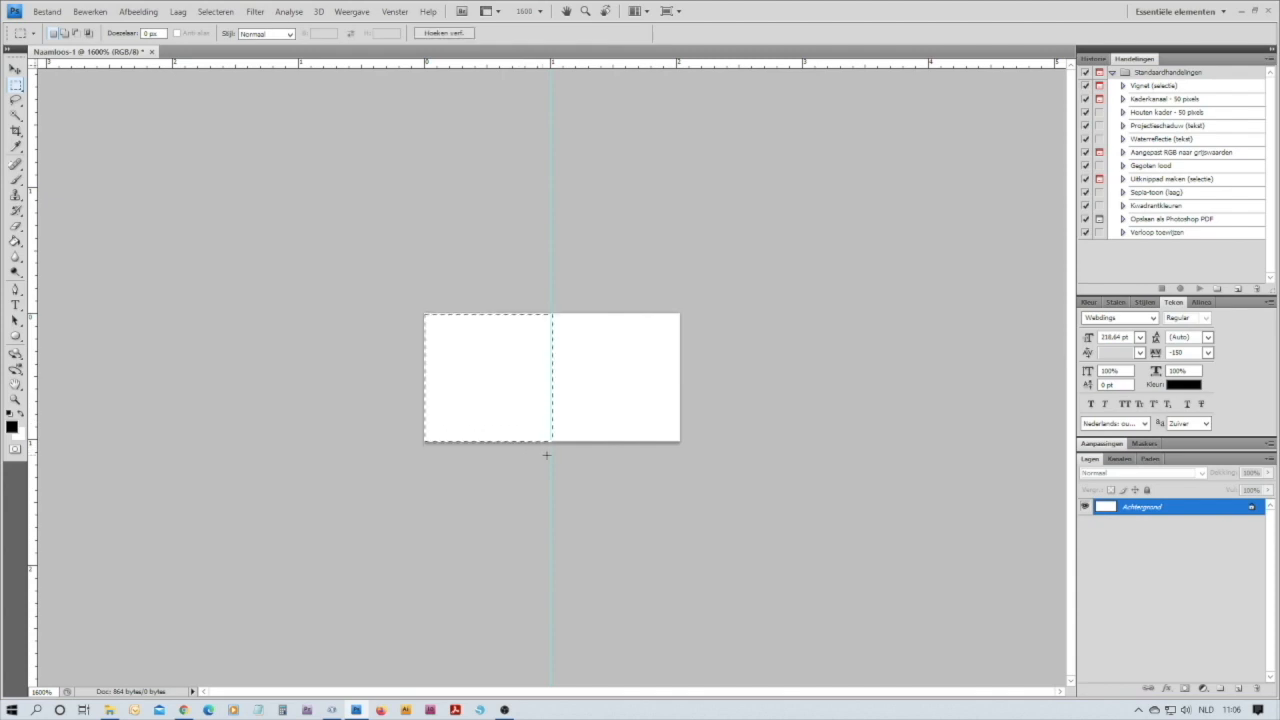
click(16, 242)
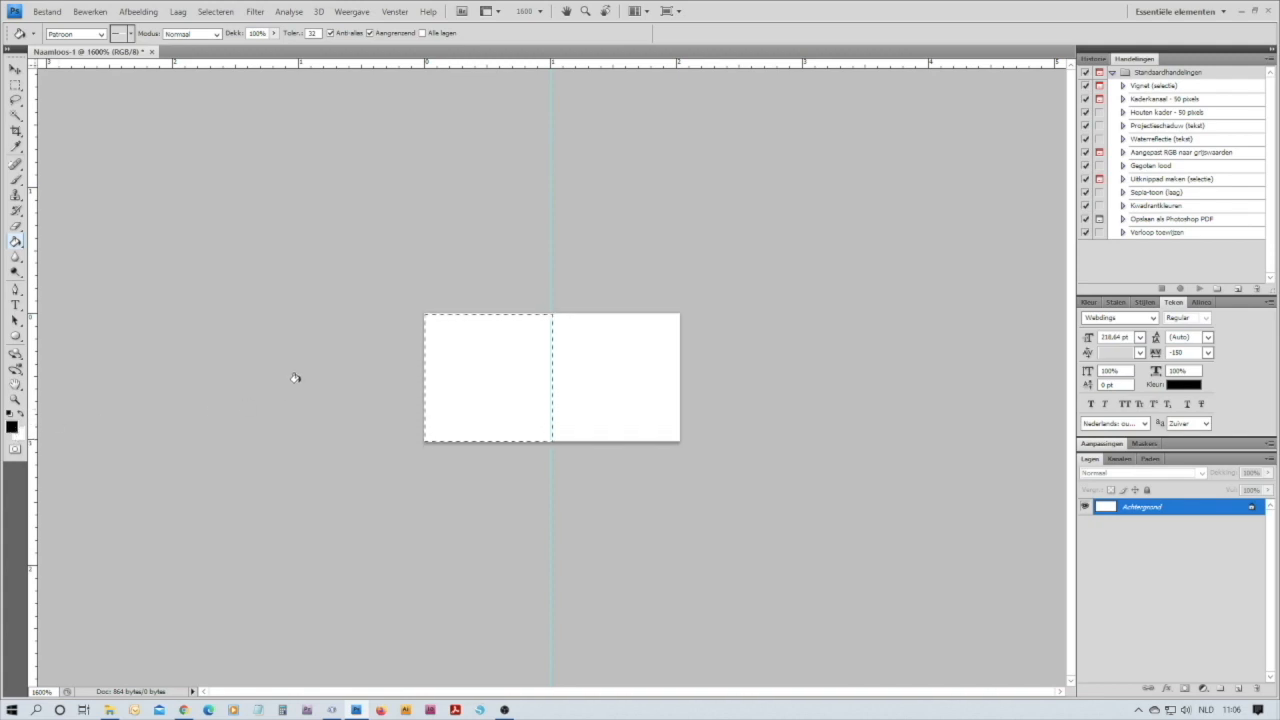
click(451, 354)
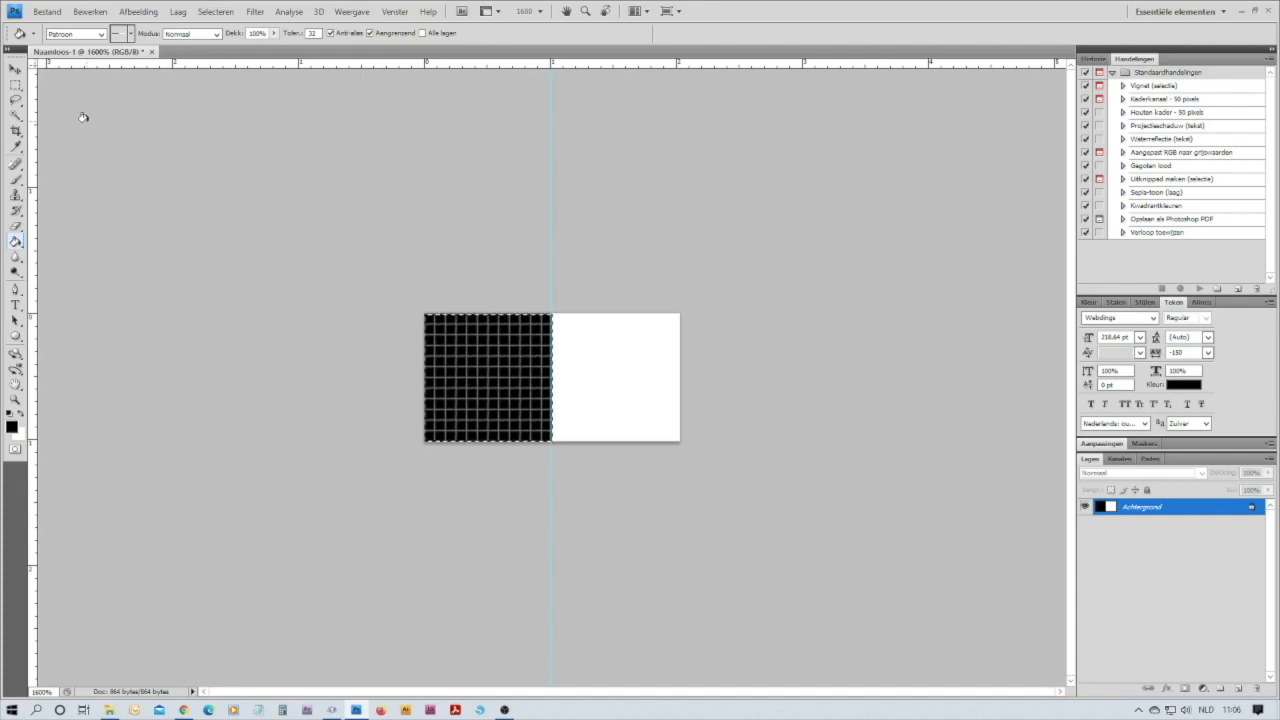
key(ctrl+d)
Define the half-black, half-white image as a pattern named "lines bw 1mm" and close the document
click(92, 13)
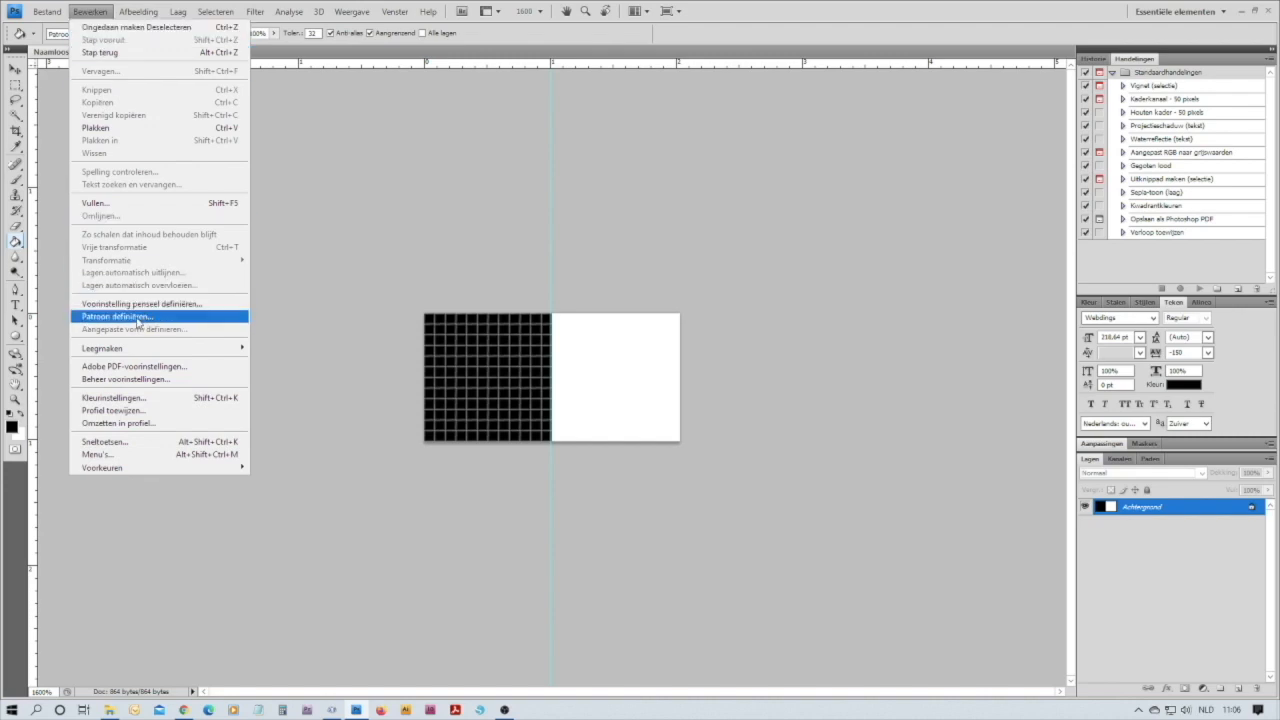
click(117, 316)
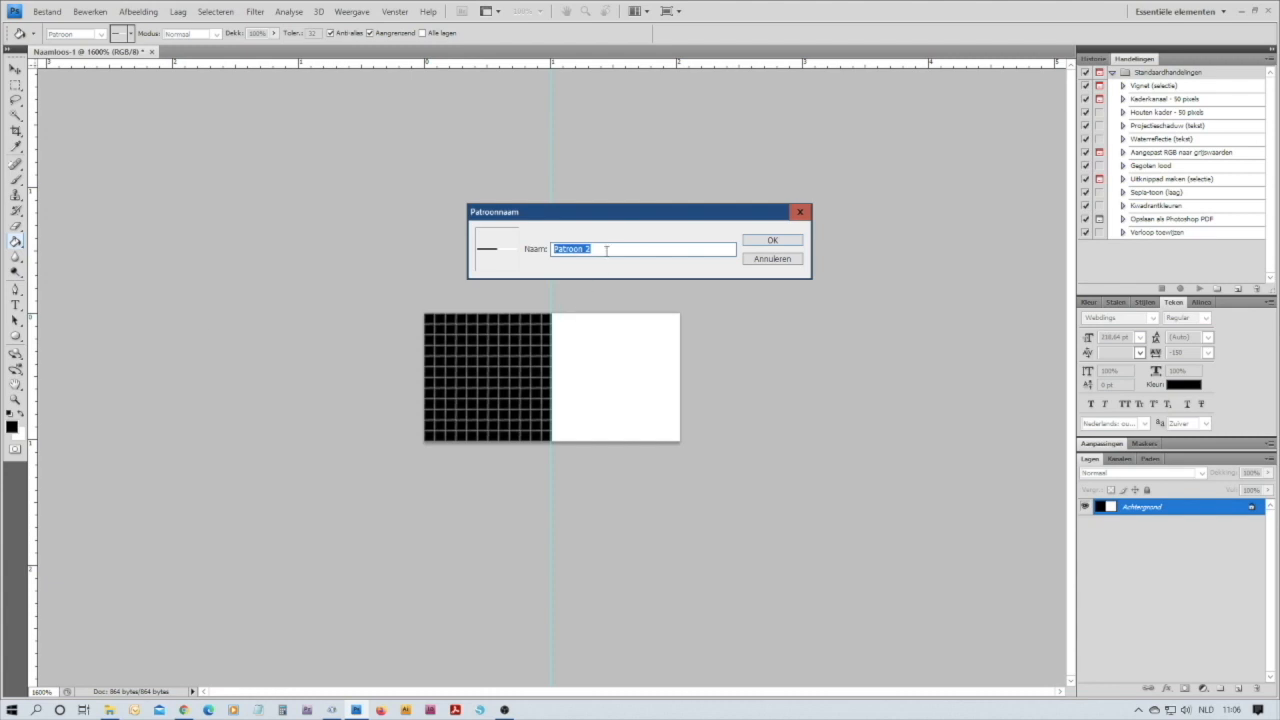
text(lines bw 1mm)
click(771, 240)
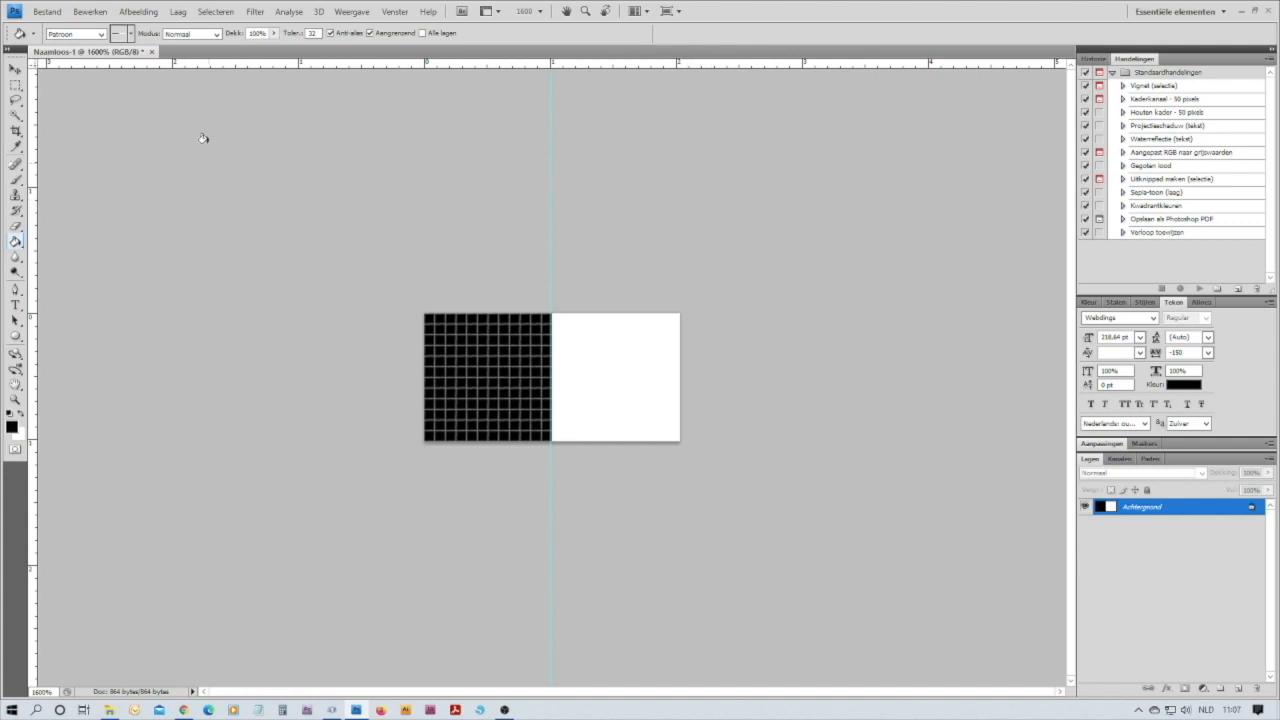
click(152, 52)
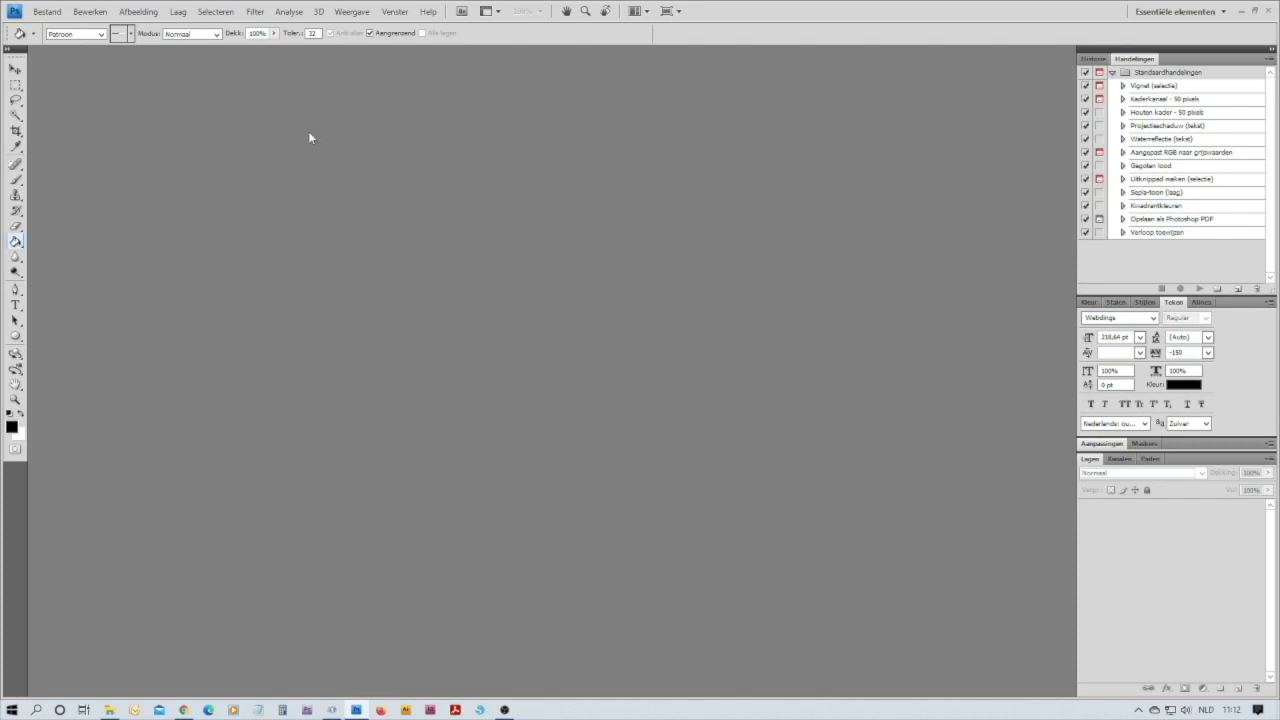
Create a new document 104 mm wide and 210 mm high with a transparent background
click(50, 15)
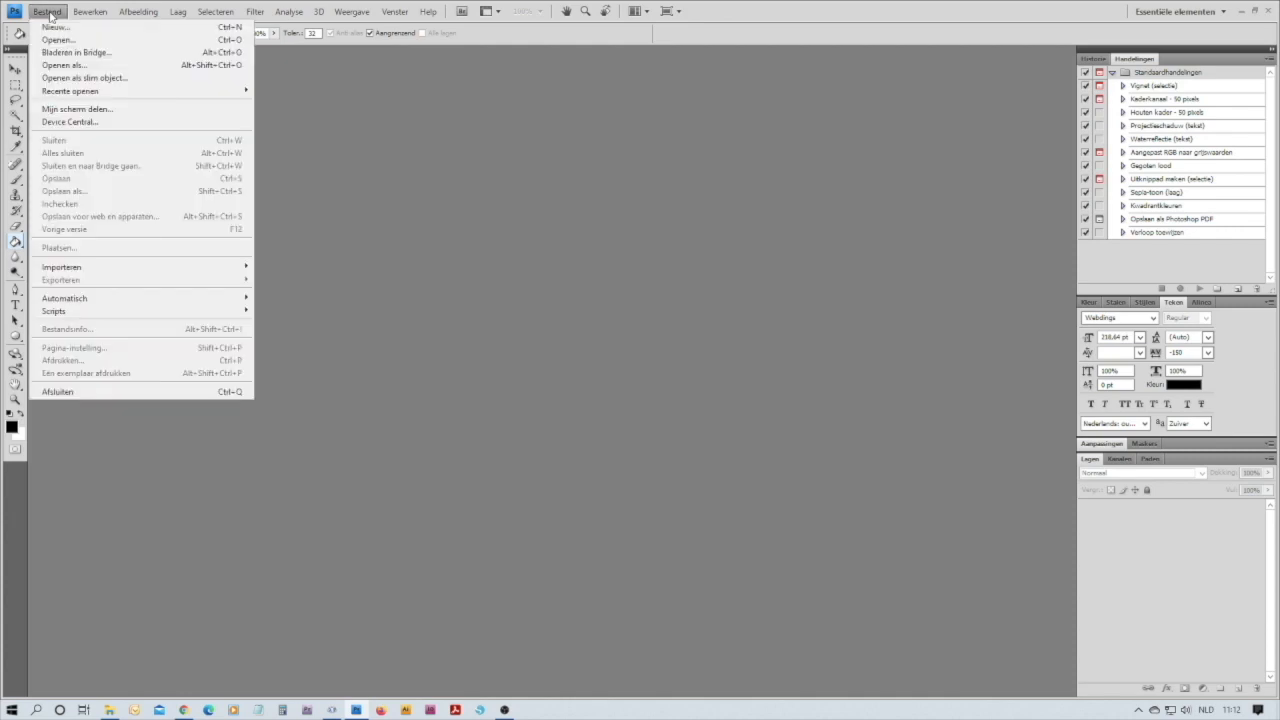
click(57, 27)
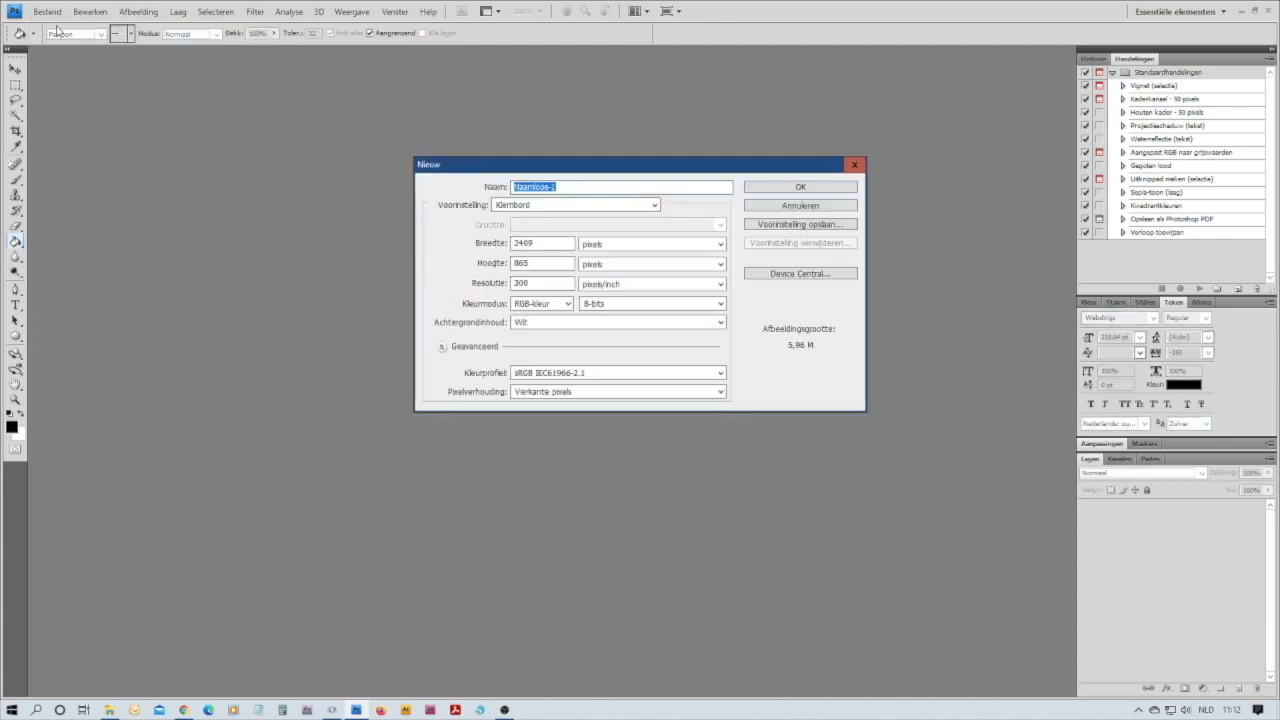
click(720, 244)
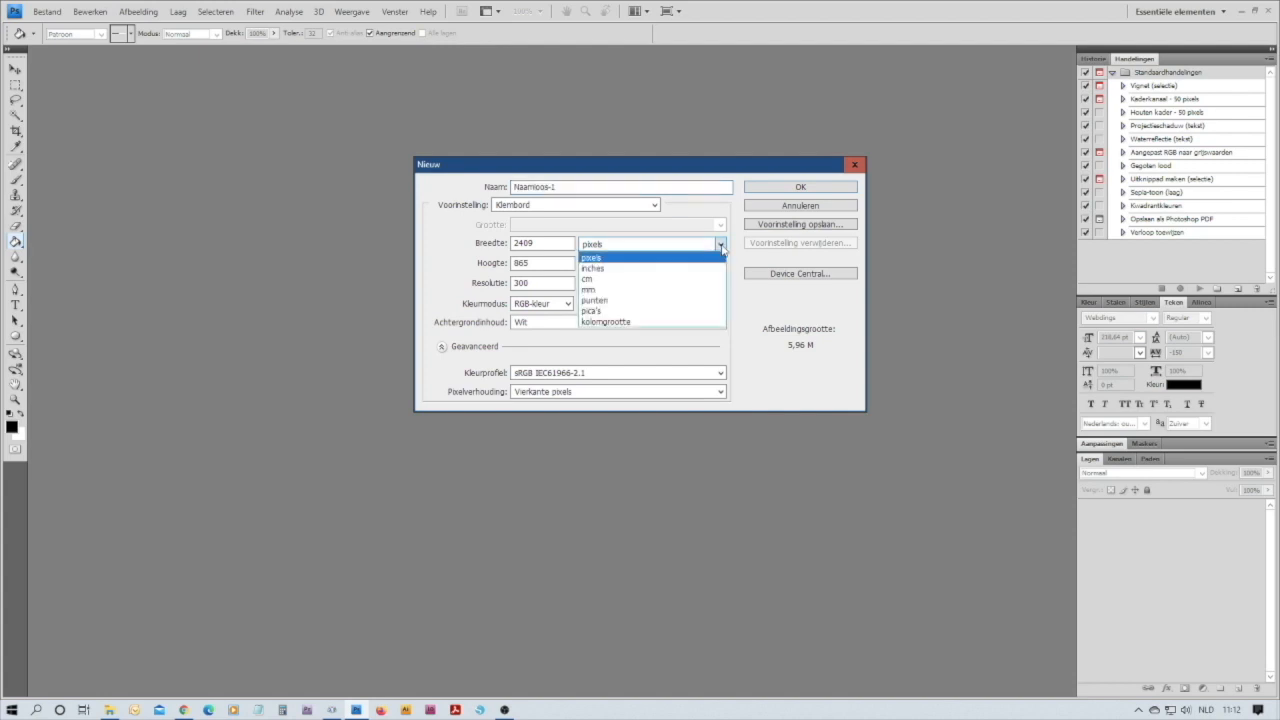
click(660, 289)
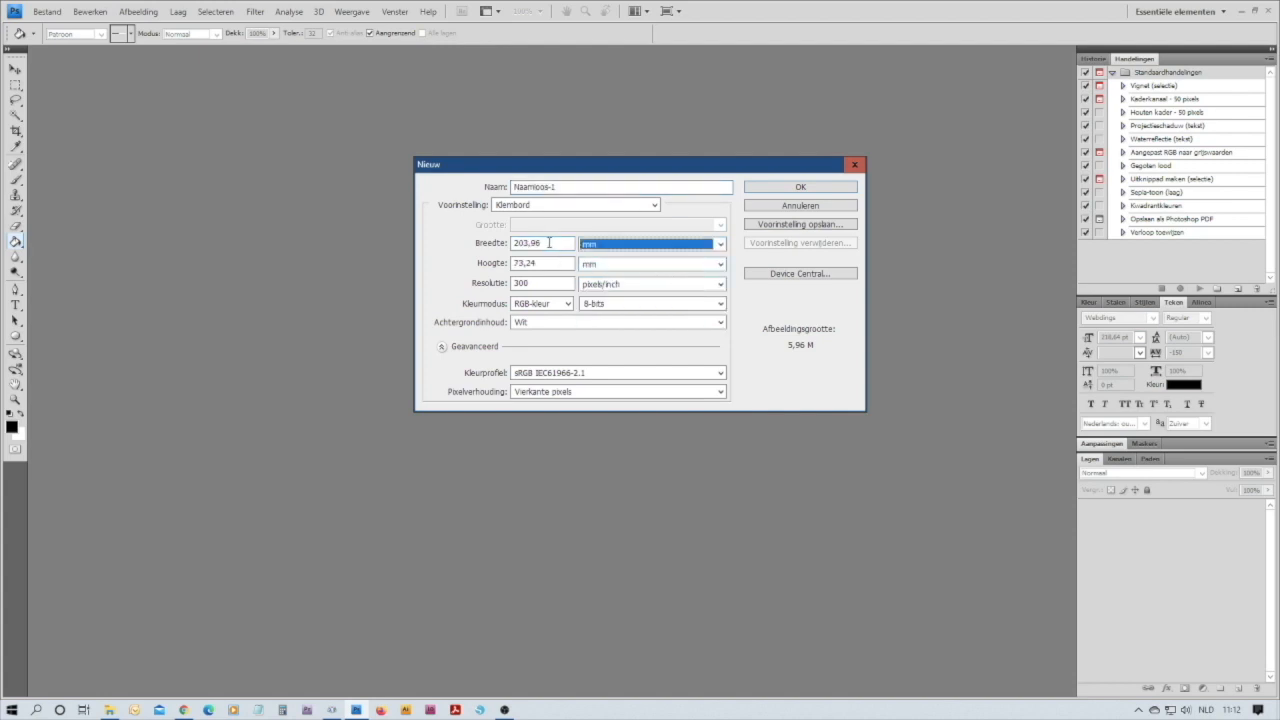
drag(550, 243, 510, 243)
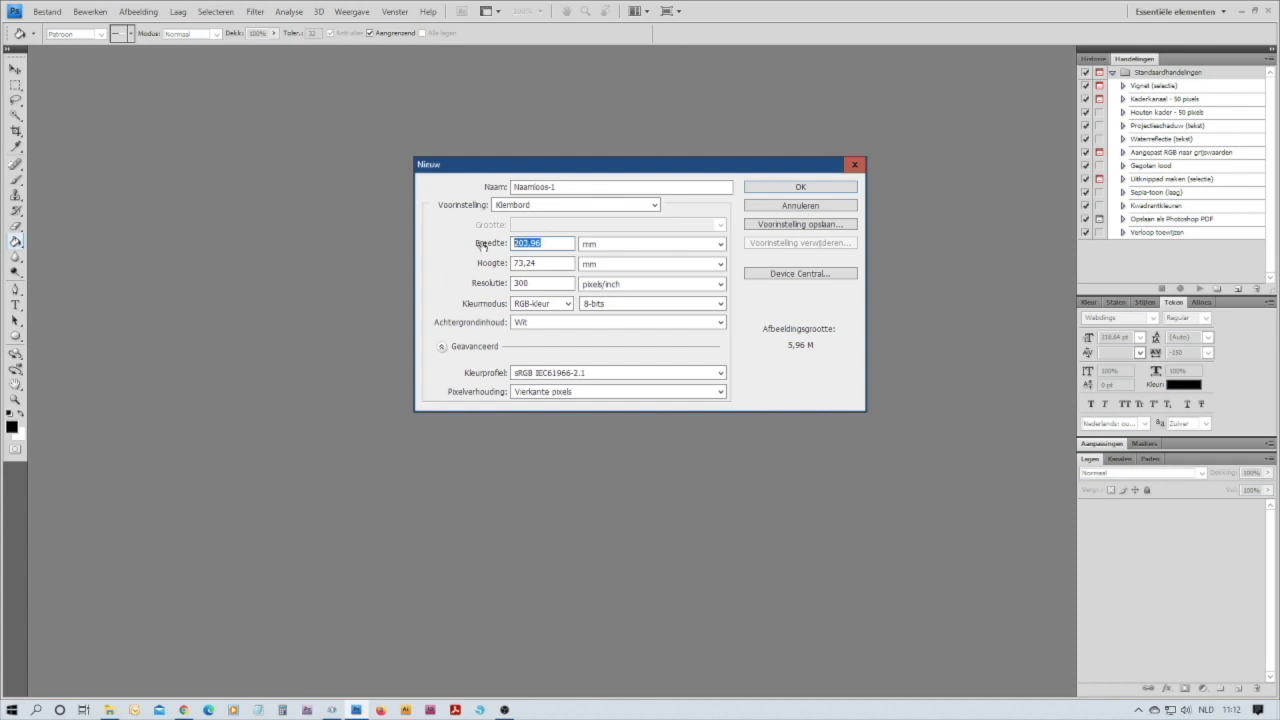
text(104)
double_click(542, 263)
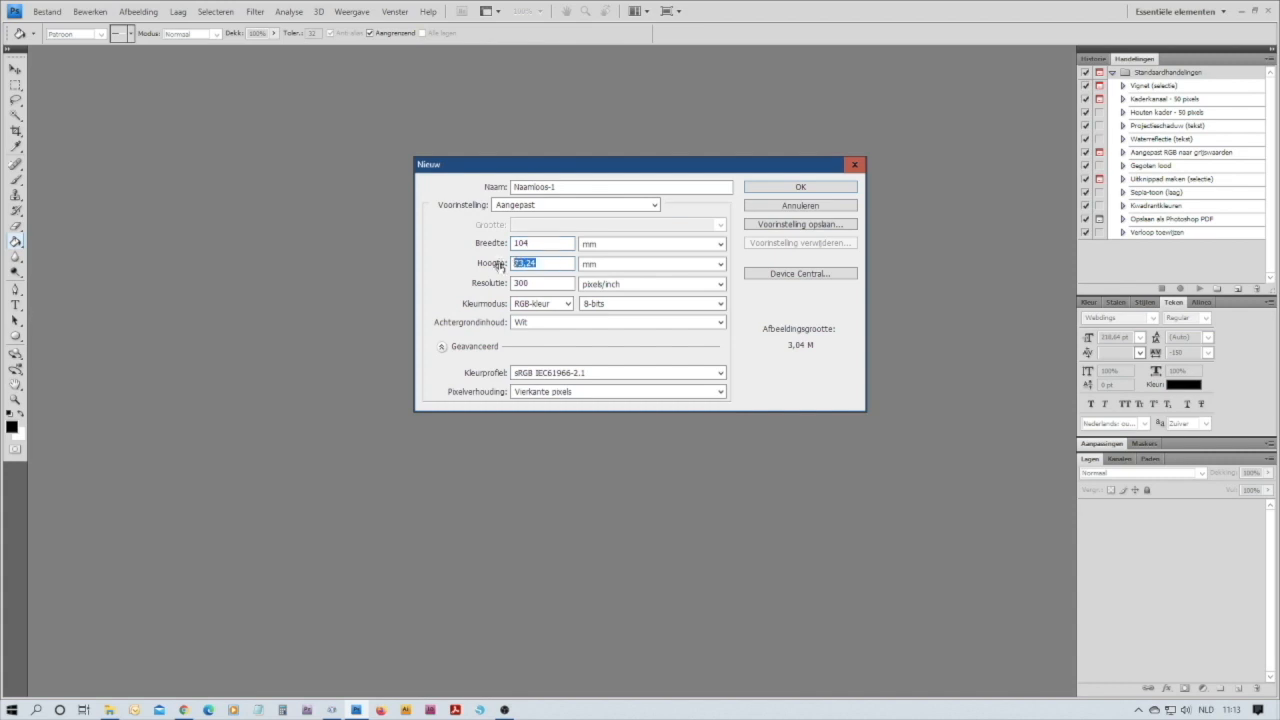
text(210)
click(720, 325)
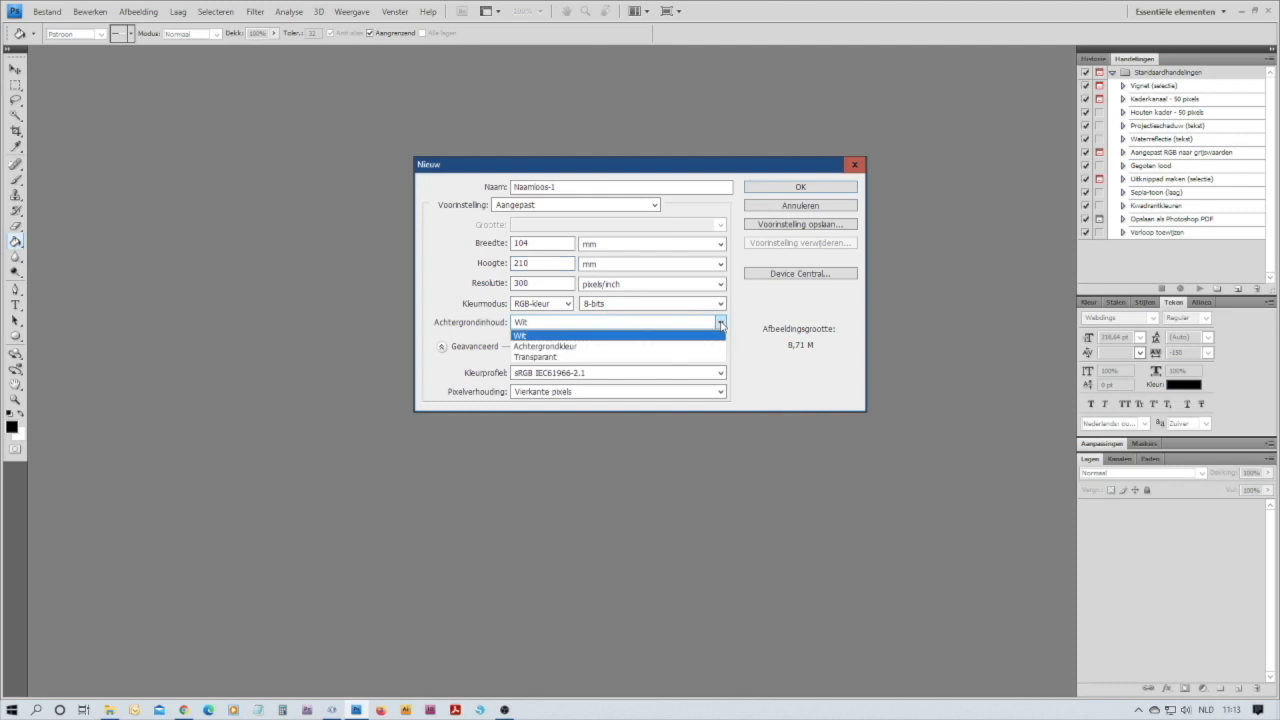
click(577, 357)
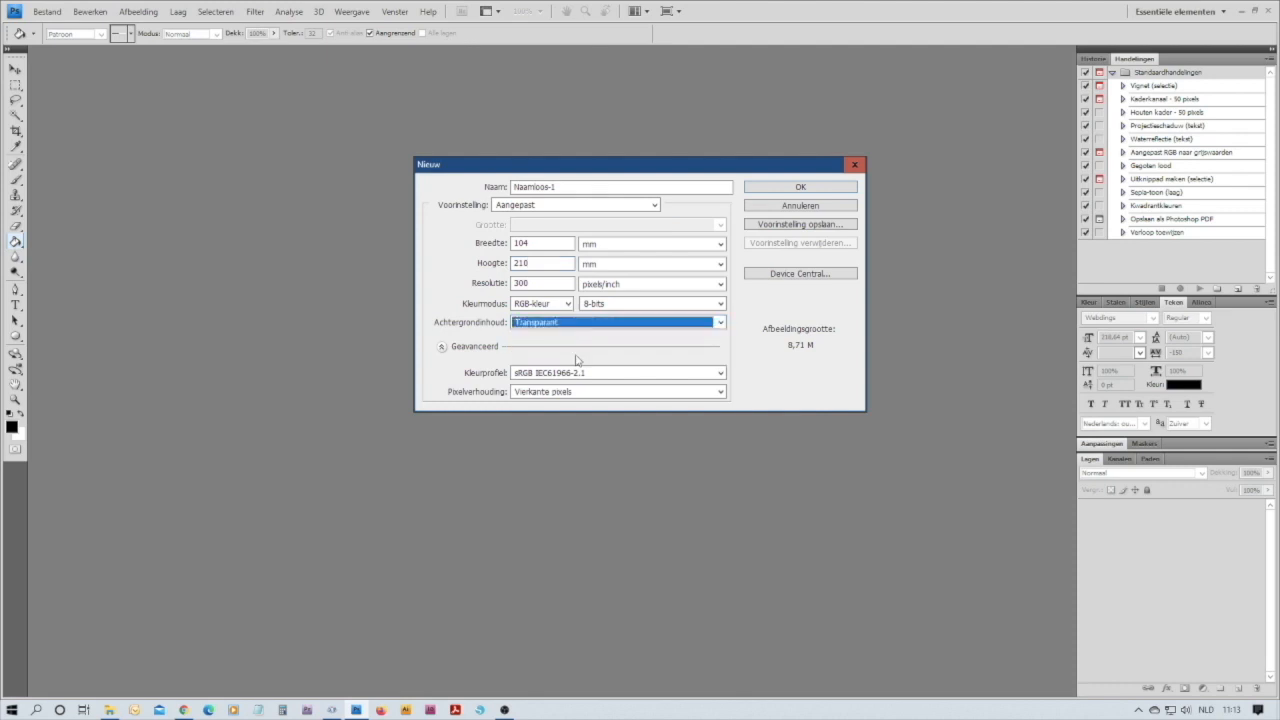
click(800, 188)
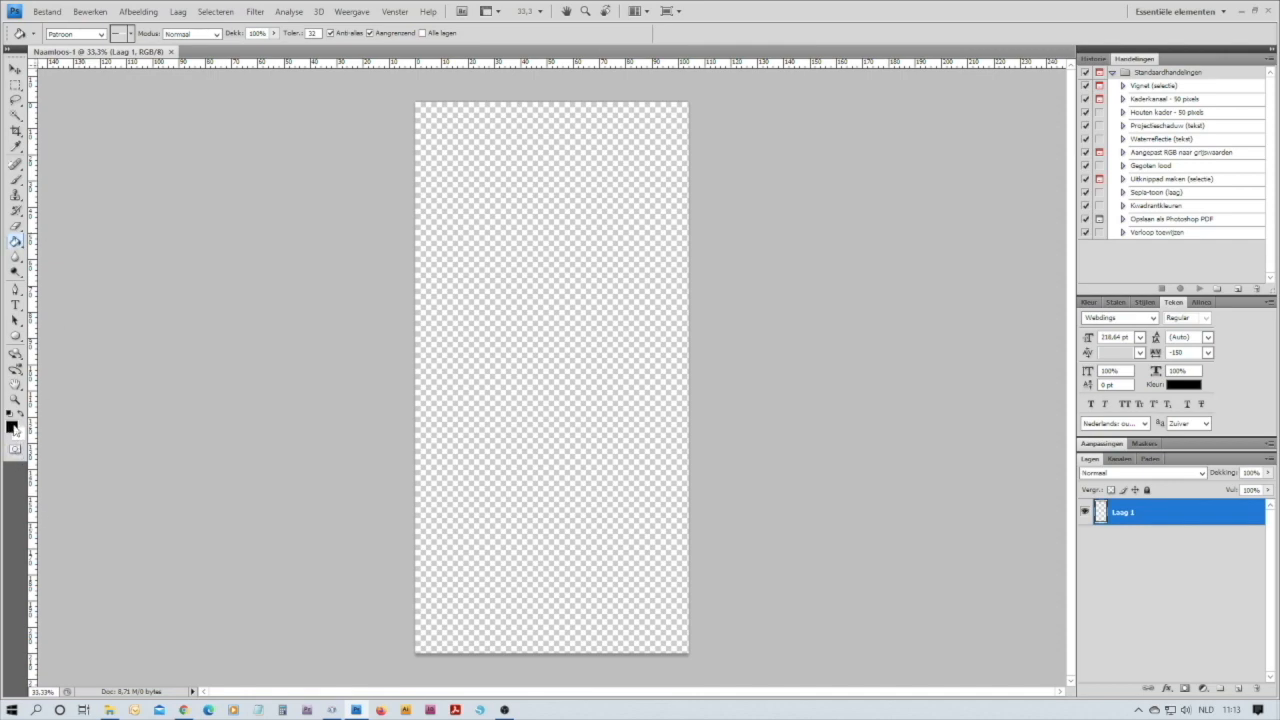
Fill the empty layer with the black-and-white line pattern using the Paint Bucket and lock the layer completely
click(102, 35)
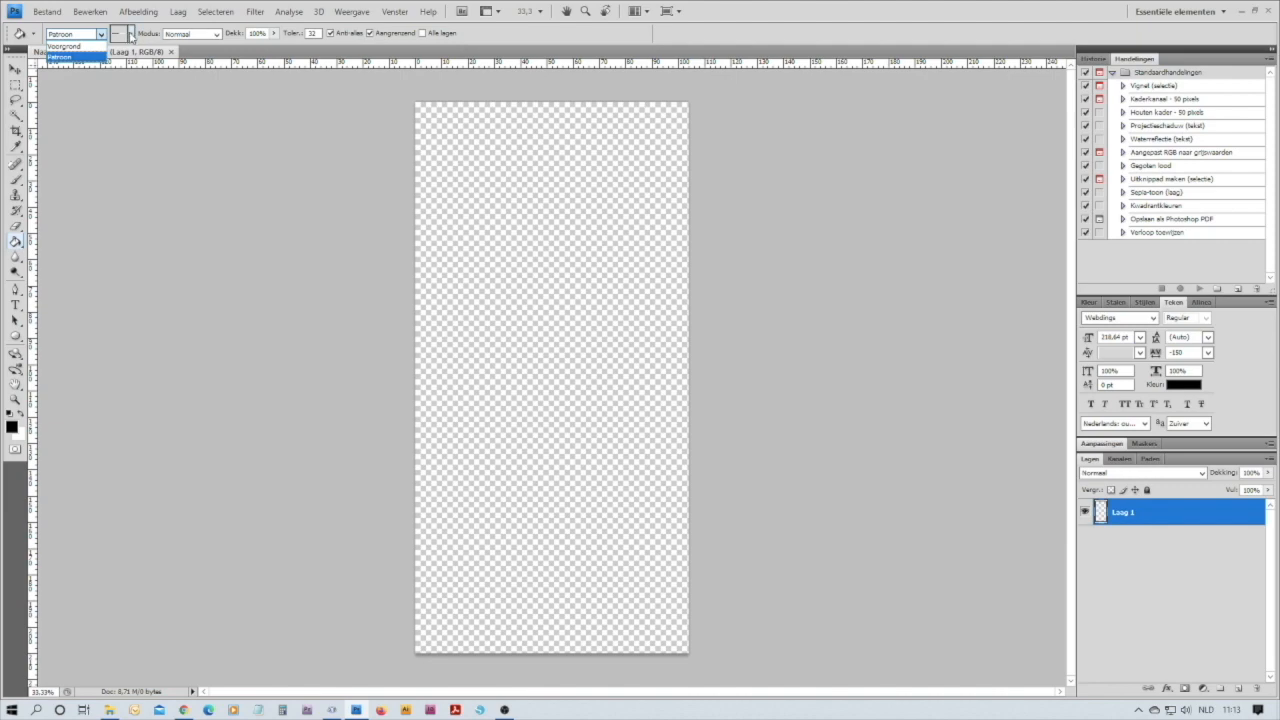
click(130, 35)
click(130, 35)
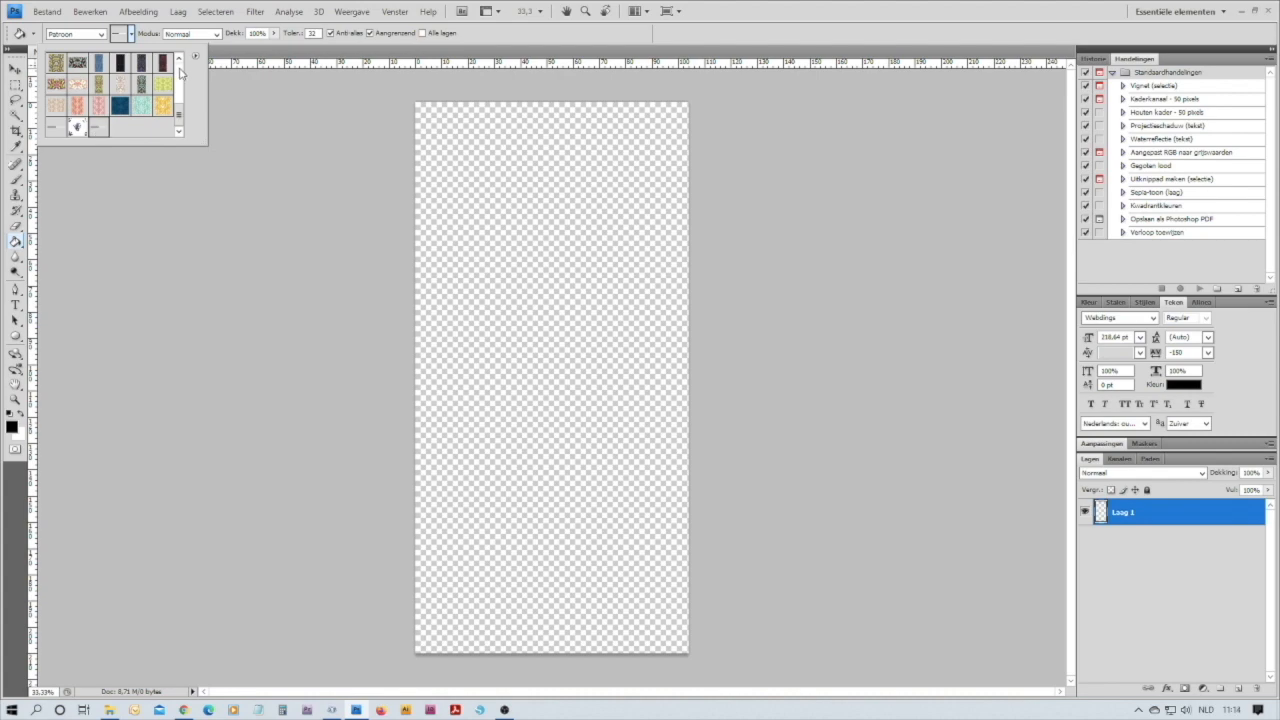
click(428, 202)
click(431, 206)
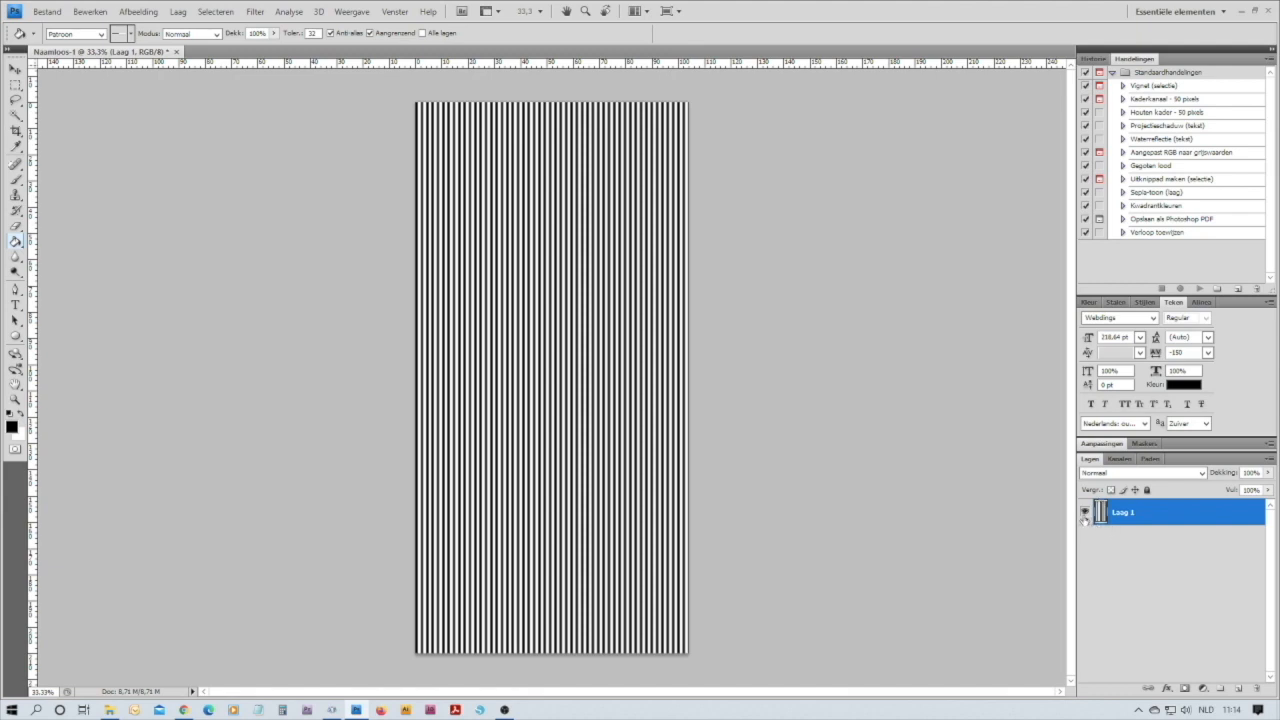
click(1147, 490)
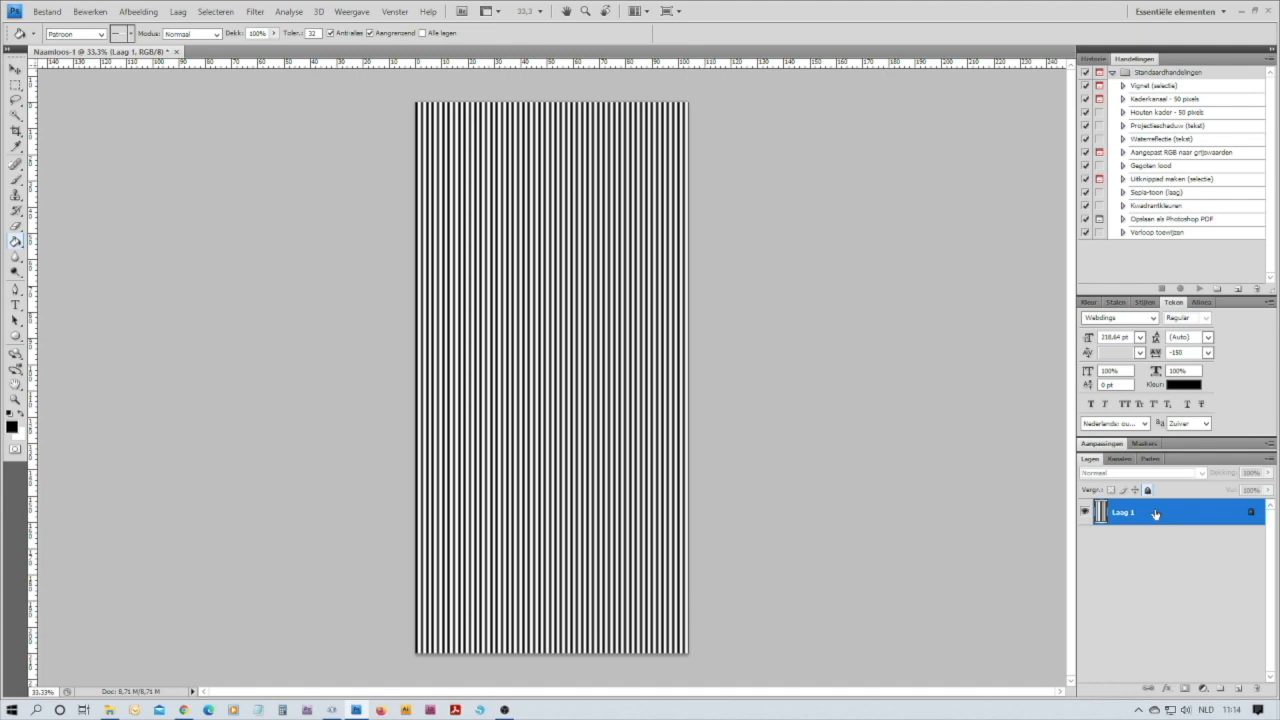
Hide the striped layer, then add a Webdings heart using the letter Y and place it at the canvas's bottom centre
click(1086, 514)
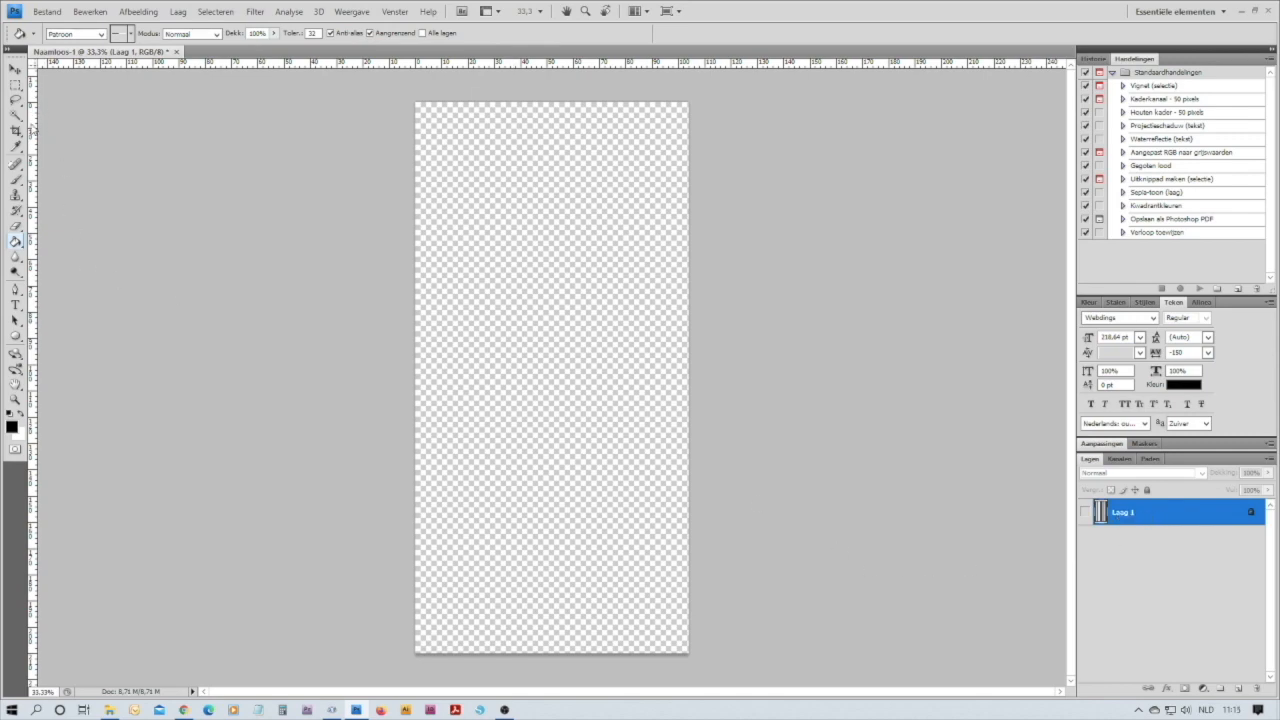
click(16, 306)
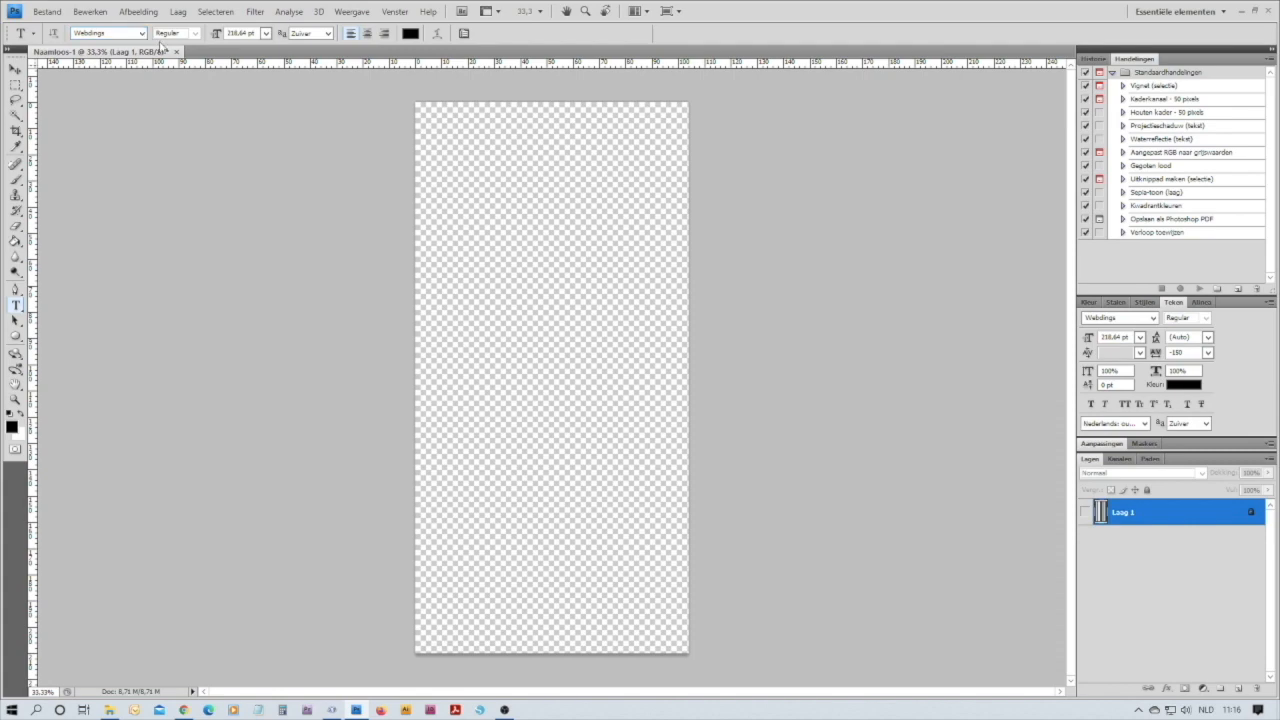
click(515, 244)
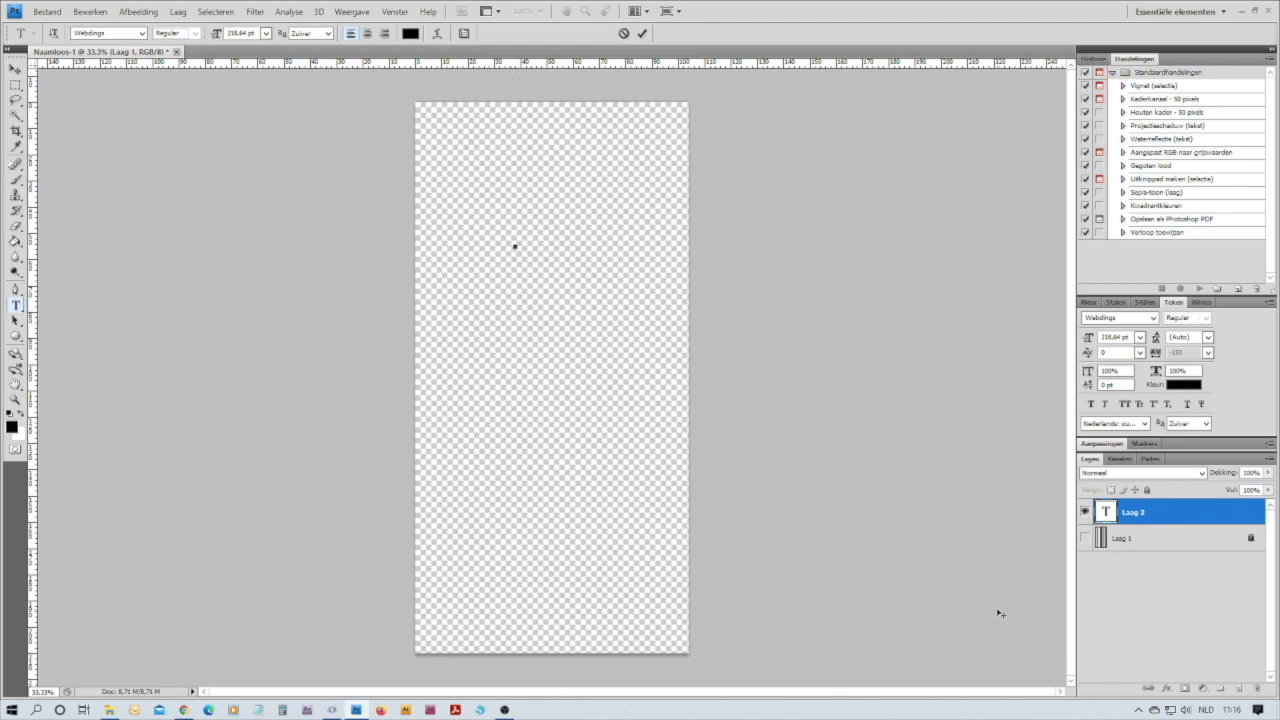
text(Y)
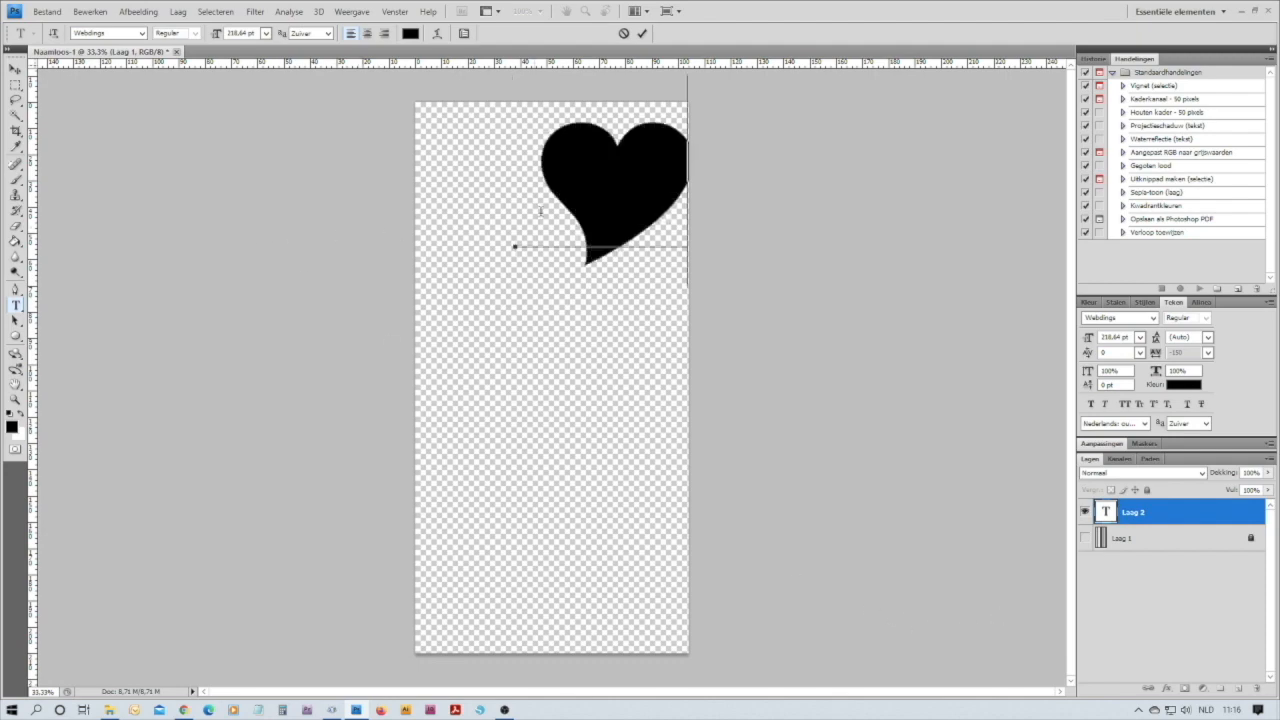
click(15, 69)
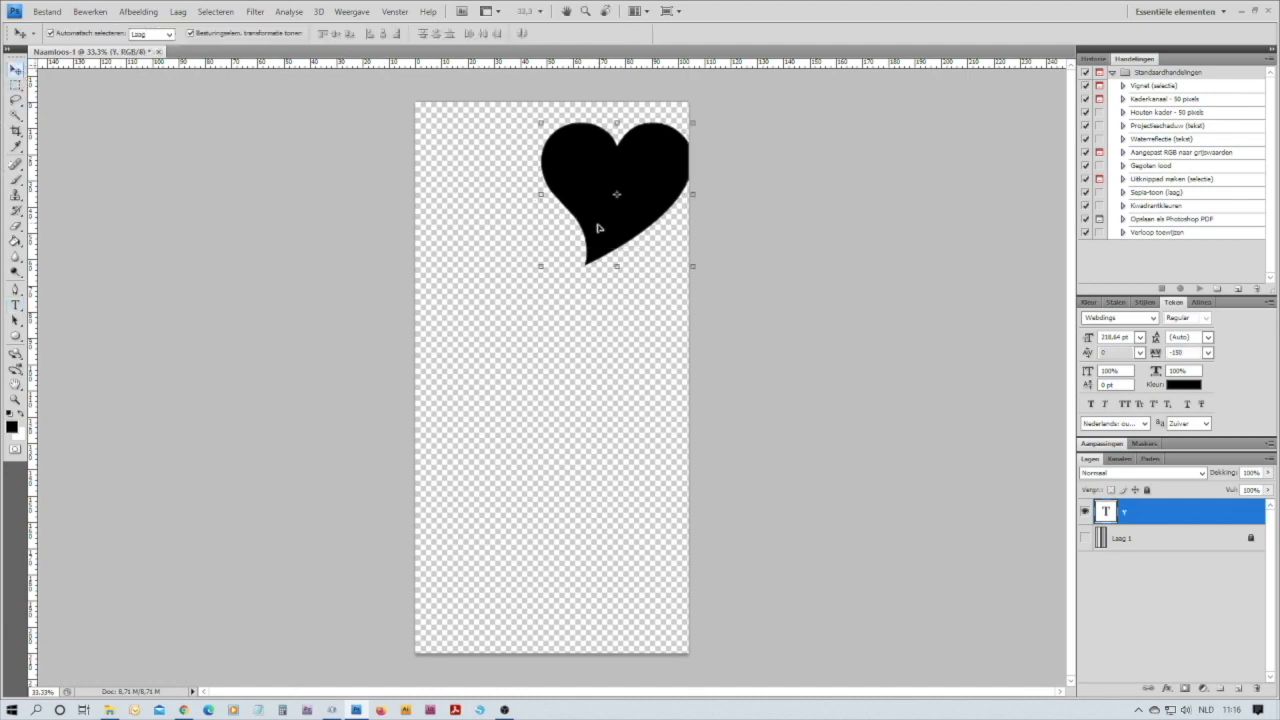
drag(600, 228, 531, 635)
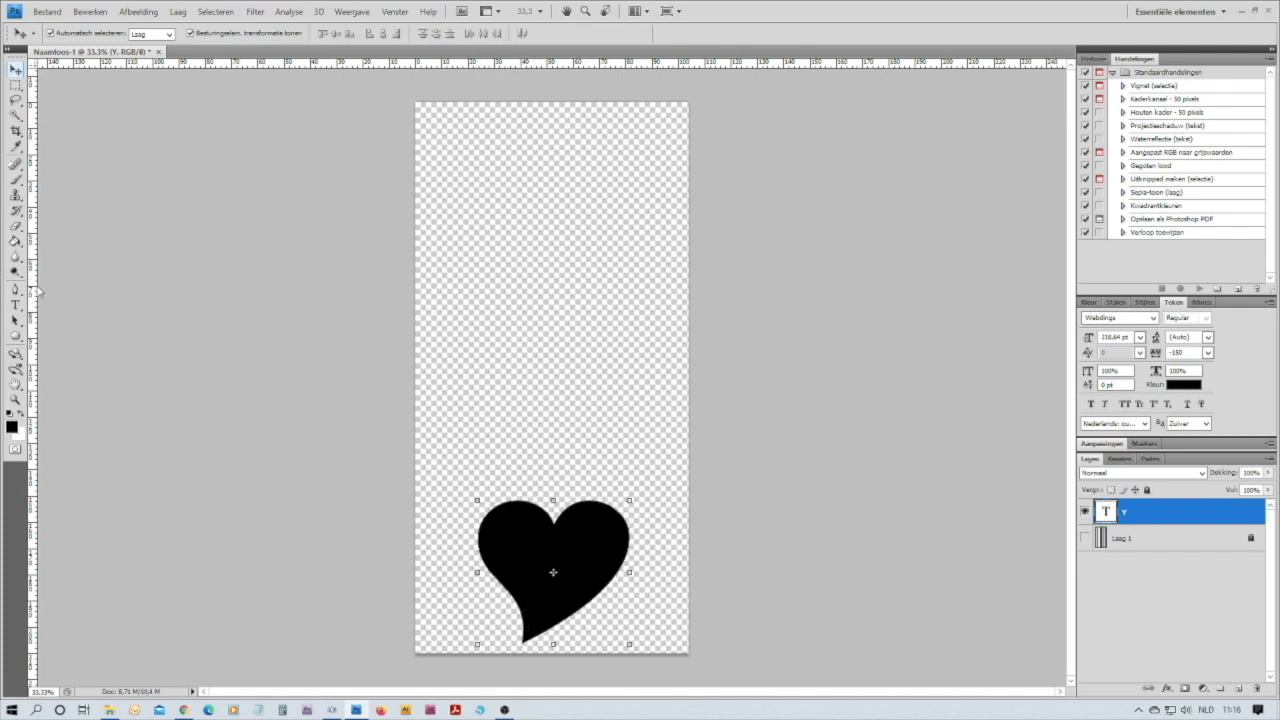
Add a new text layer above the heart containing the letter "m" in the Book Antiqua font
click(16, 305)
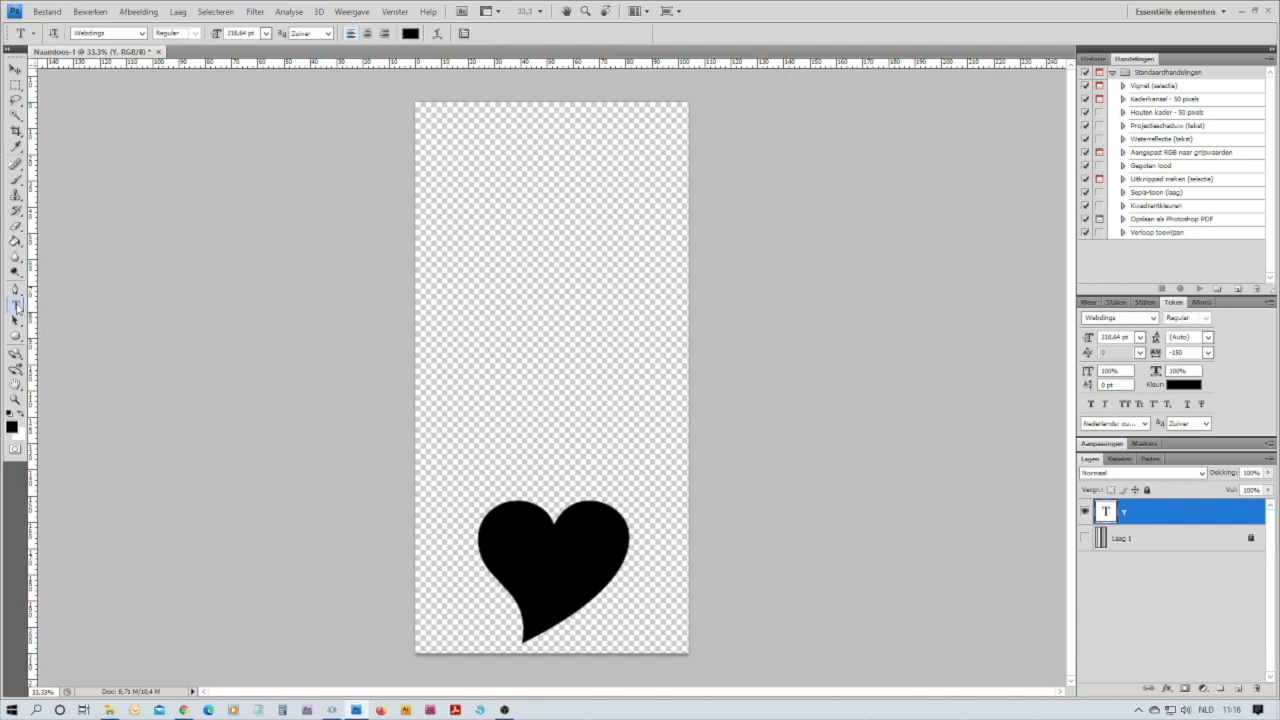
click(430, 291)
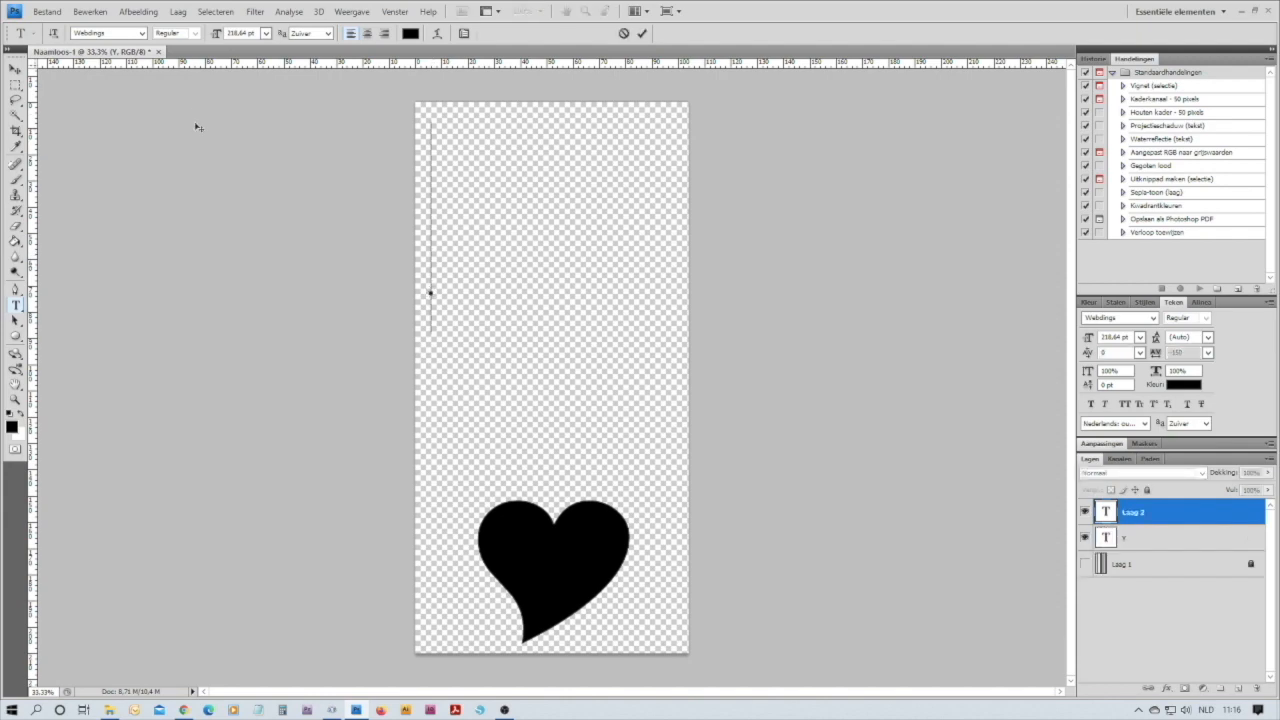
click(142, 33)
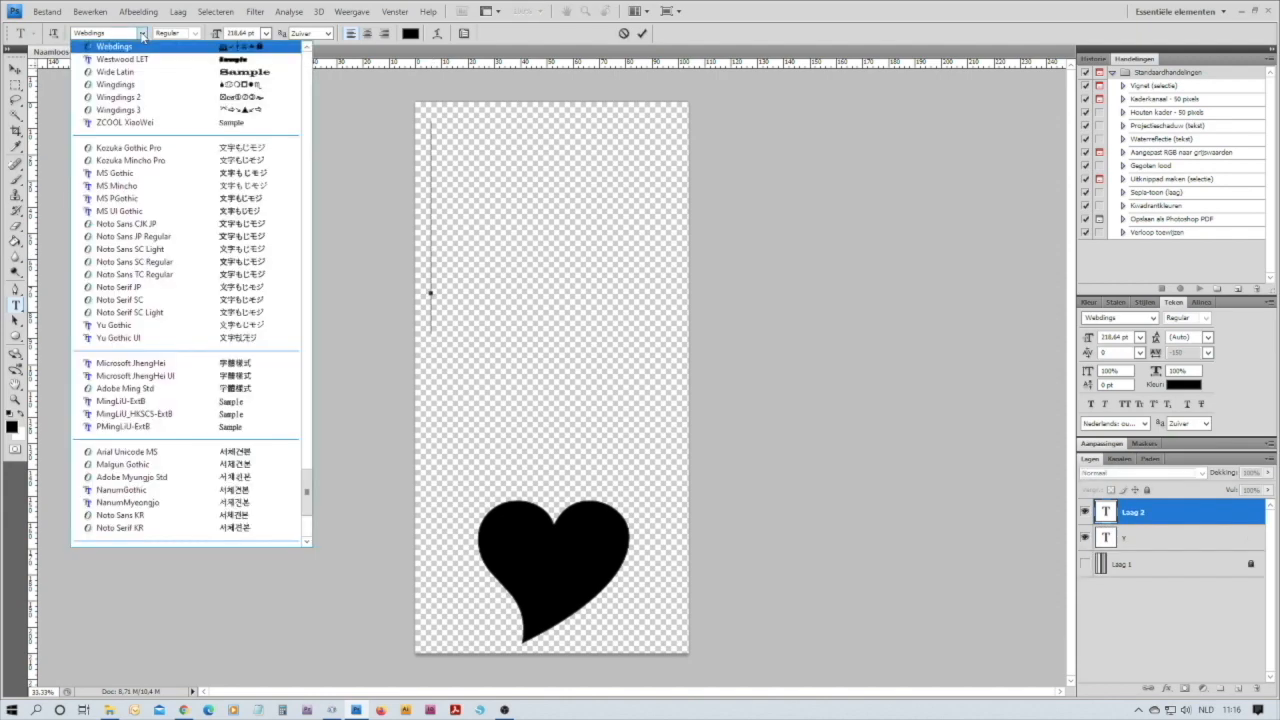
scroll(171, 92, up, 11)
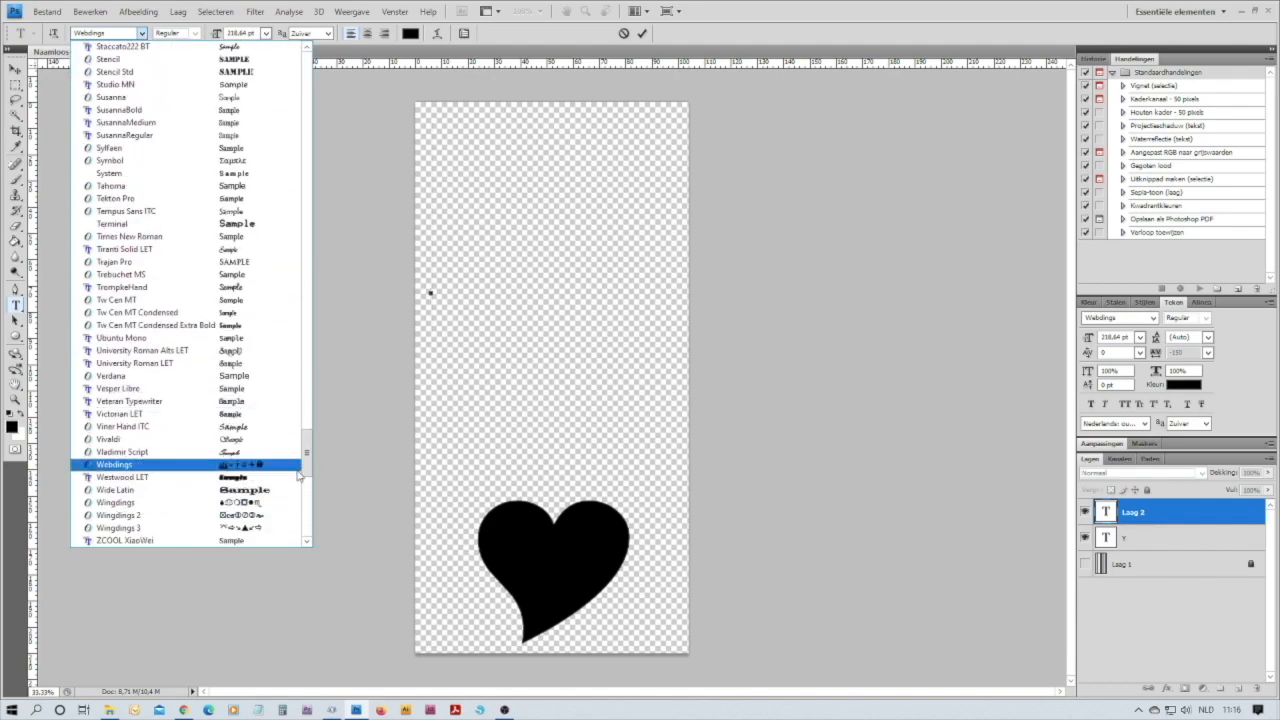
drag(307, 470, 307, 130)
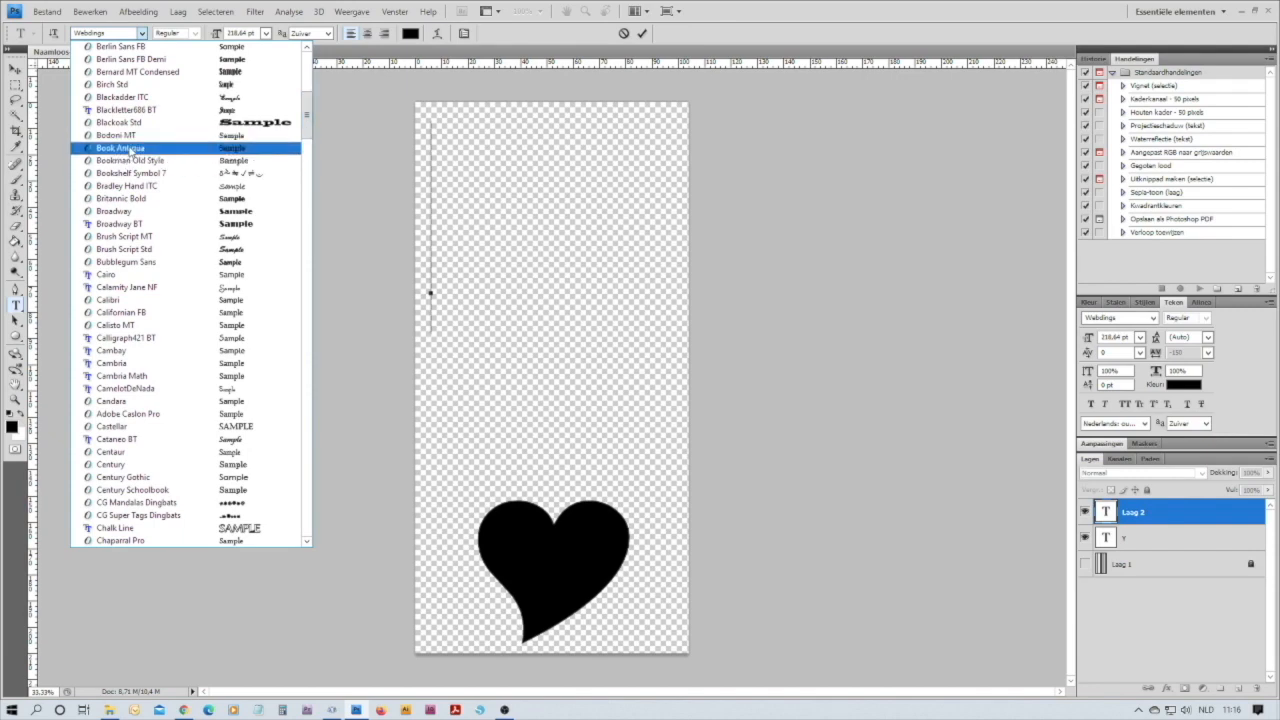
click(130, 149)
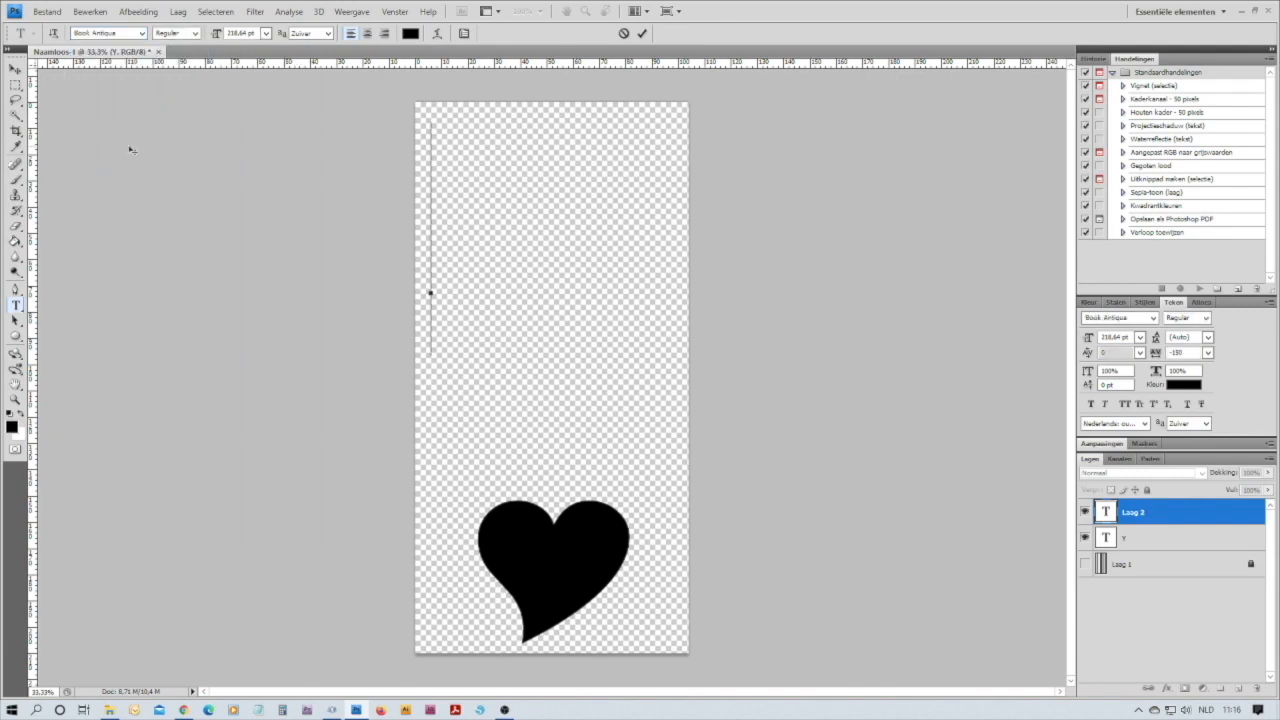
text(m)
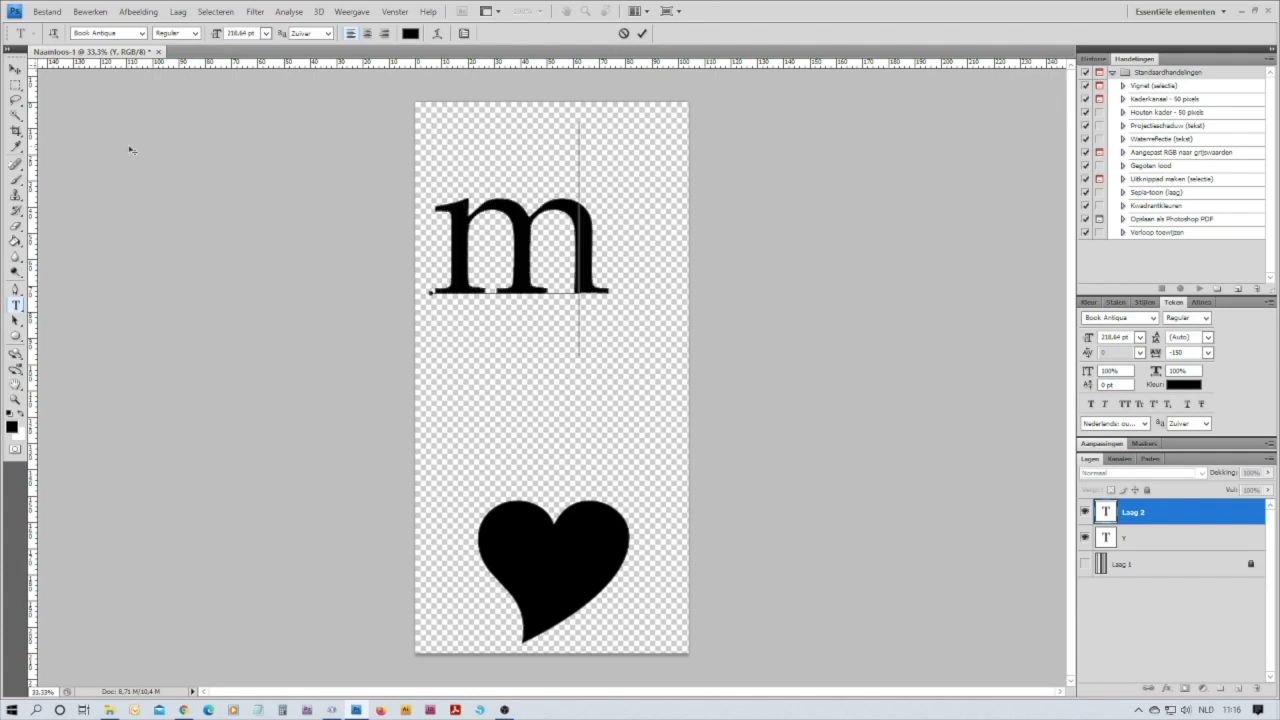
Set the font style of the letter "m" to Bold
double_click(478, 262)
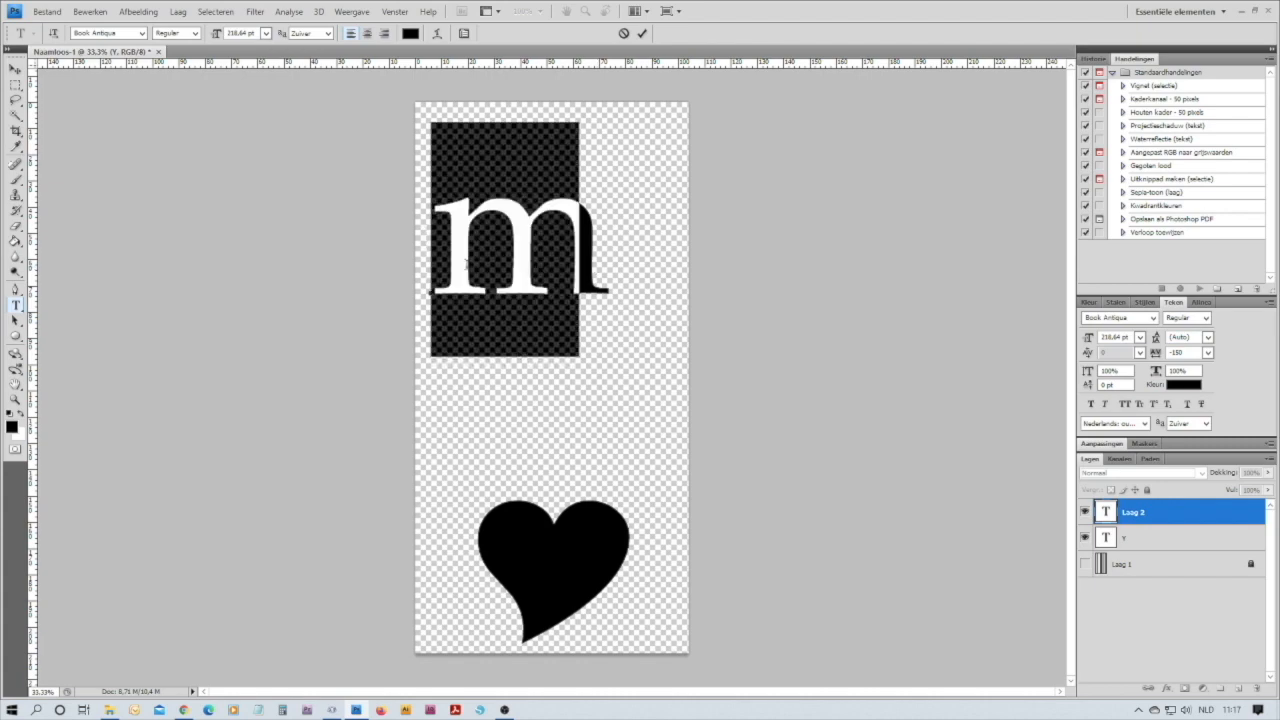
click(196, 34)
click(170, 71)
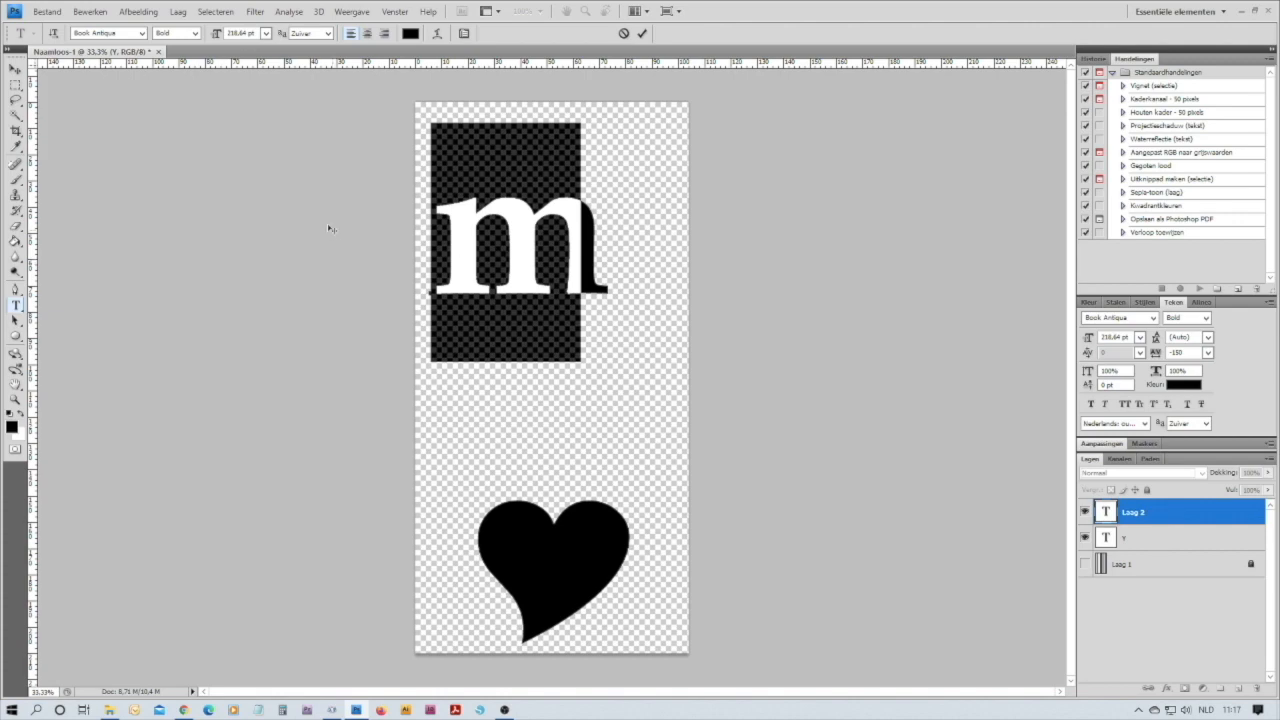
Try font sizes of 100 pt and 150 pt on the letter "m"
click(266, 34)
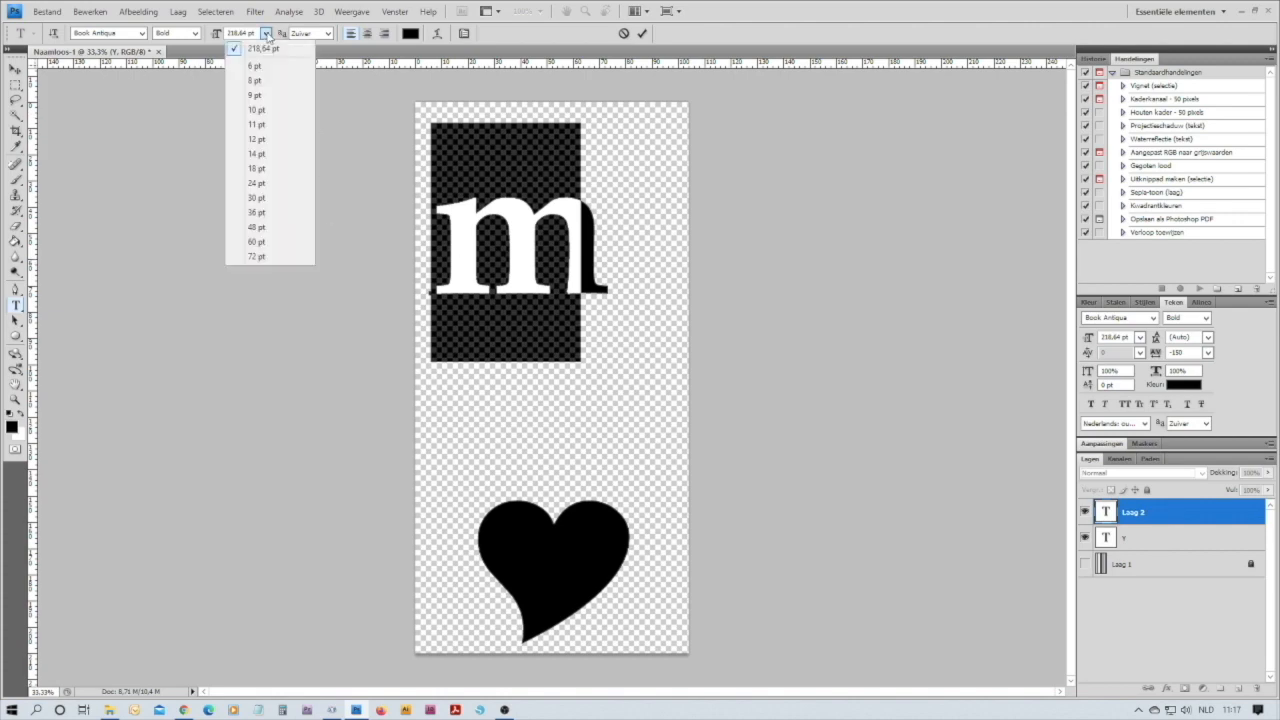
click(256, 34)
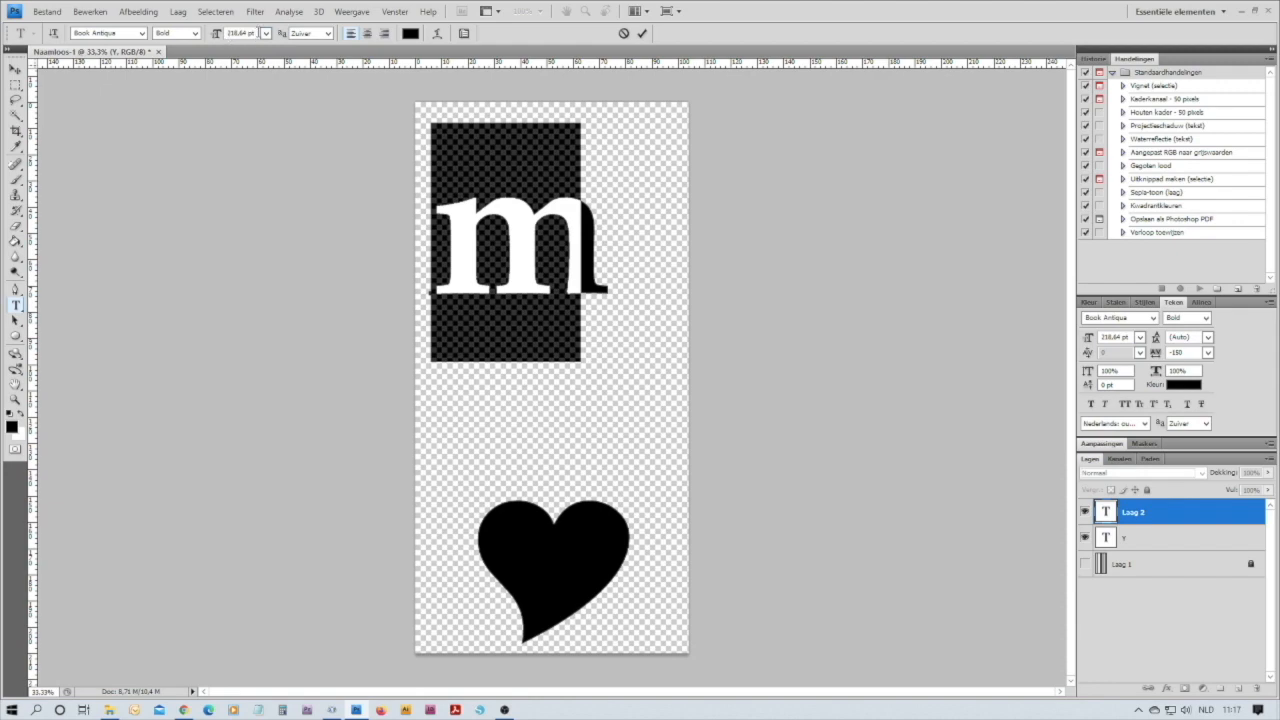
drag(258, 33, 218, 37)
text(100)
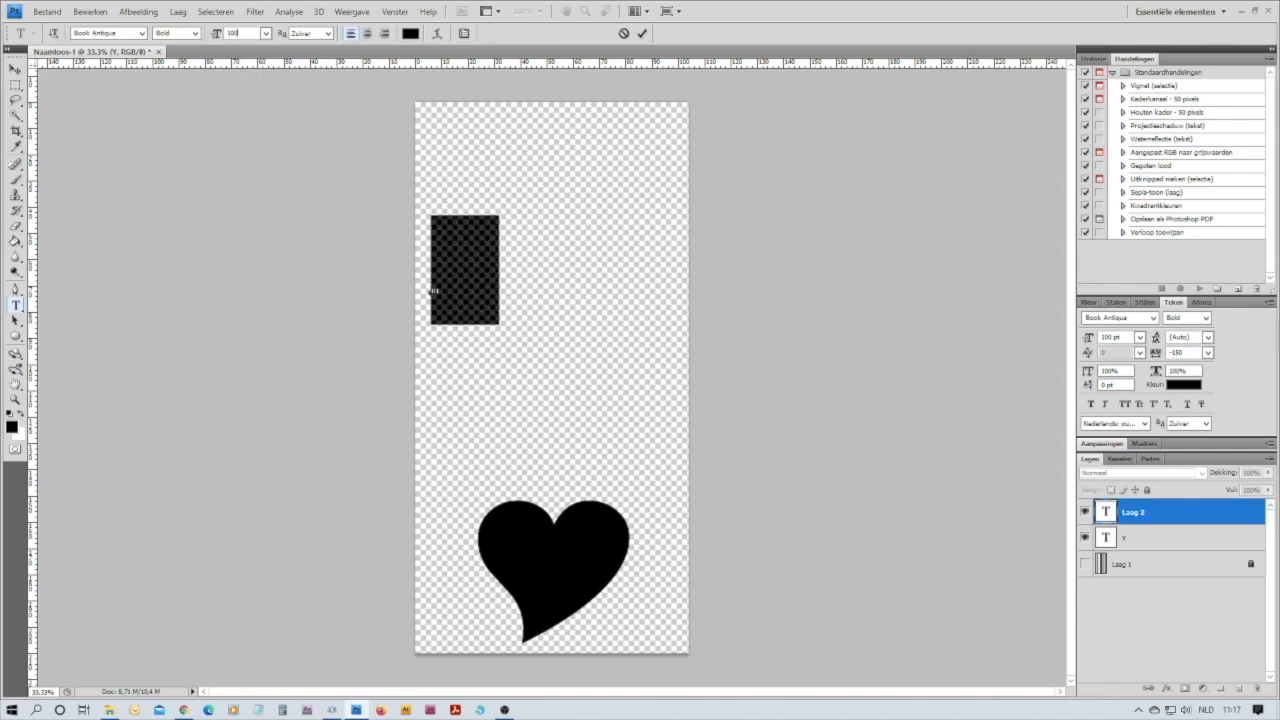
key(Return)
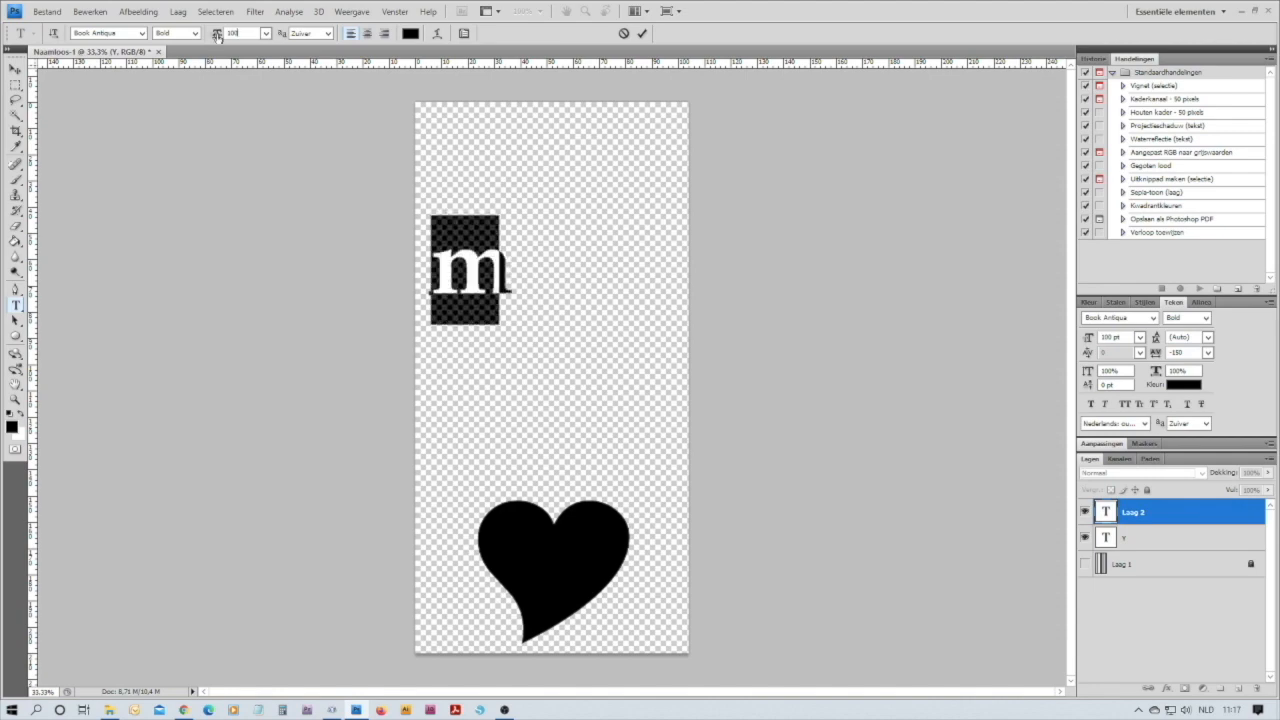
text(10)
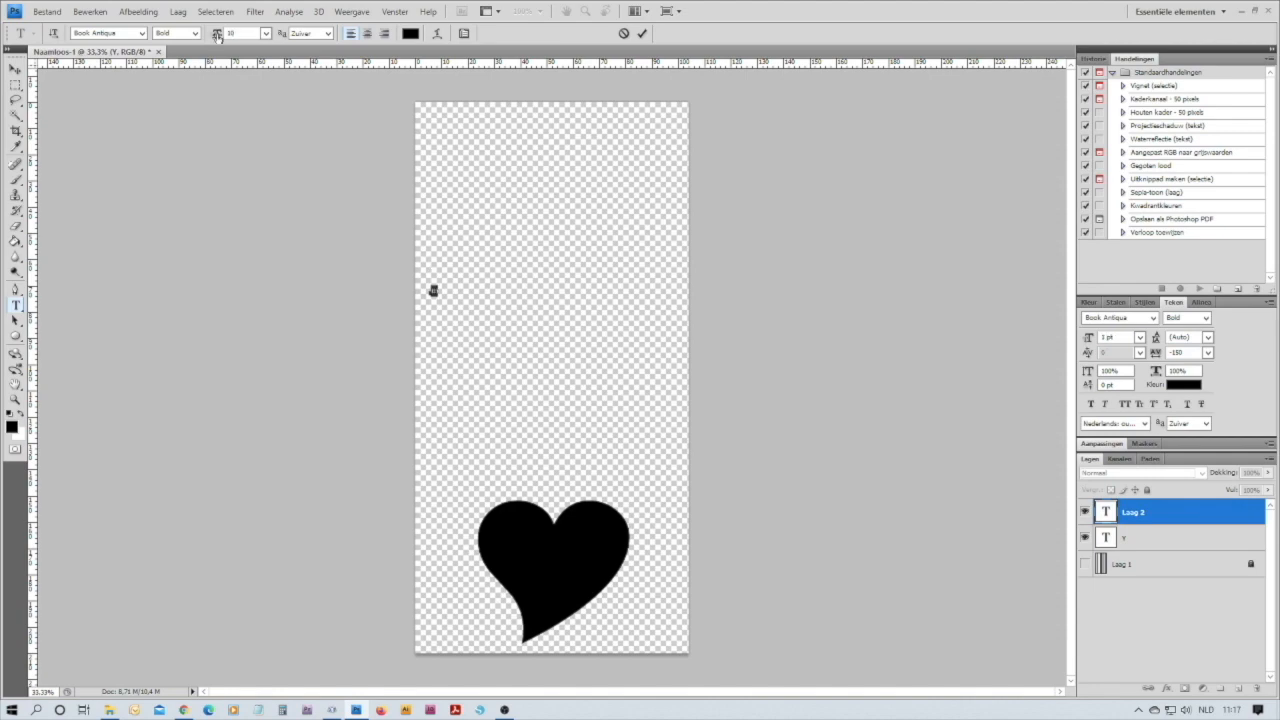
text(50)
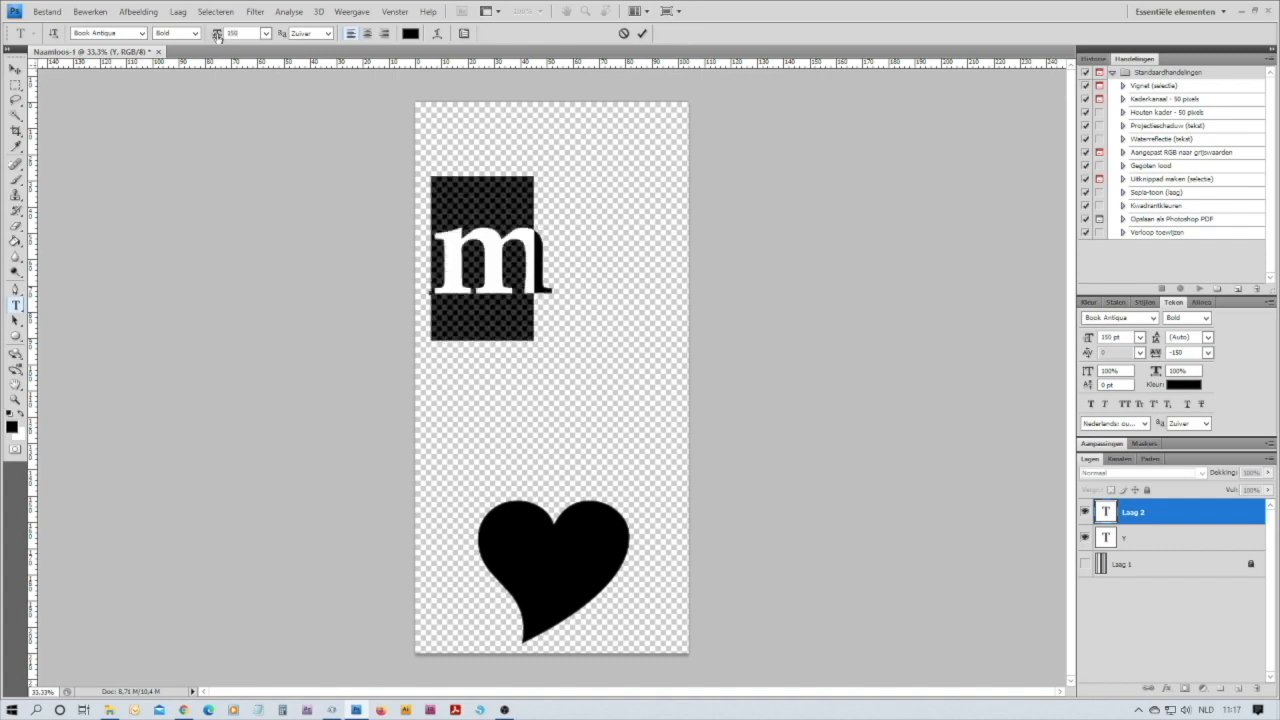
key(BackSpace)
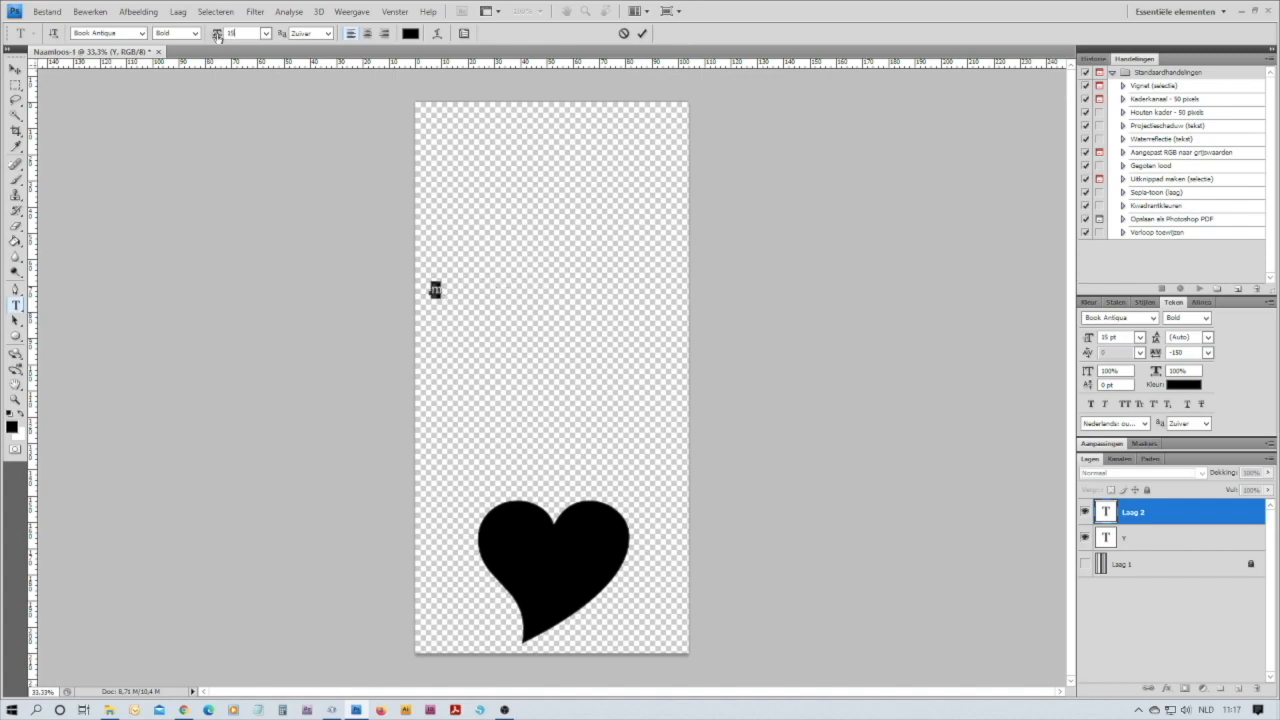
text(1)
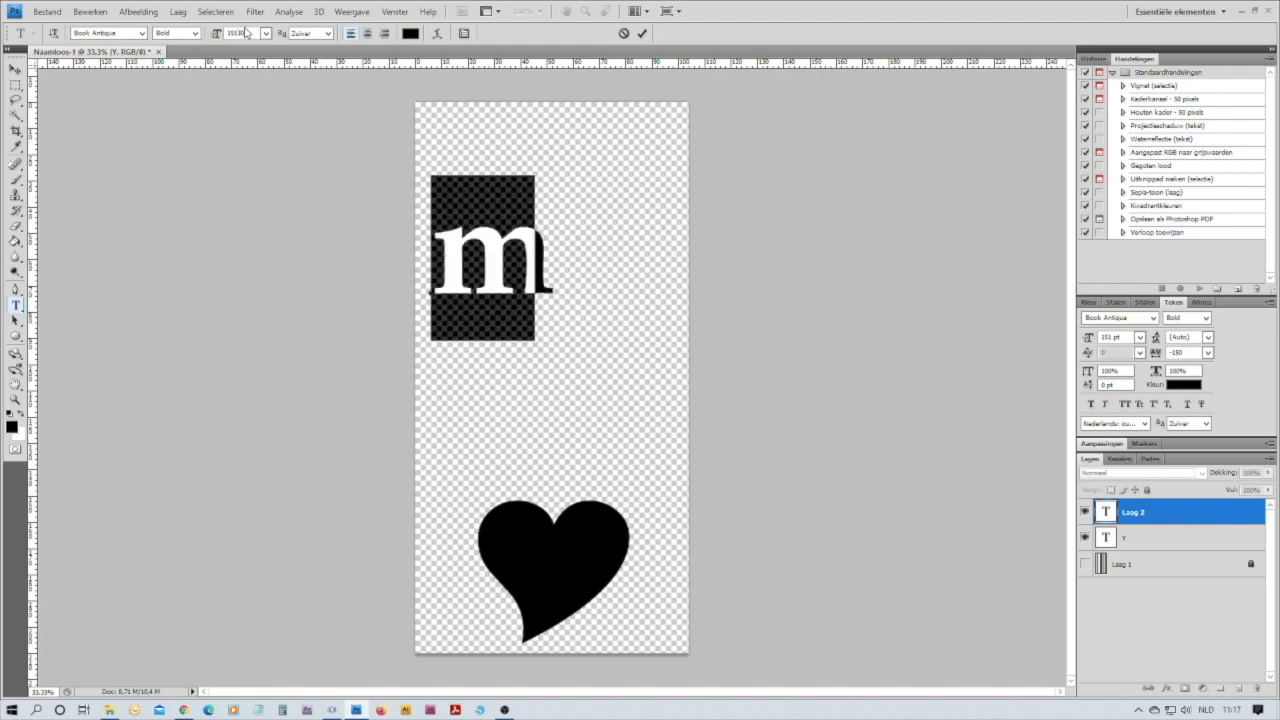
Set the font size of the letter "m" to 120 pt after trying 130 pt
click(213, 33)
text(130)
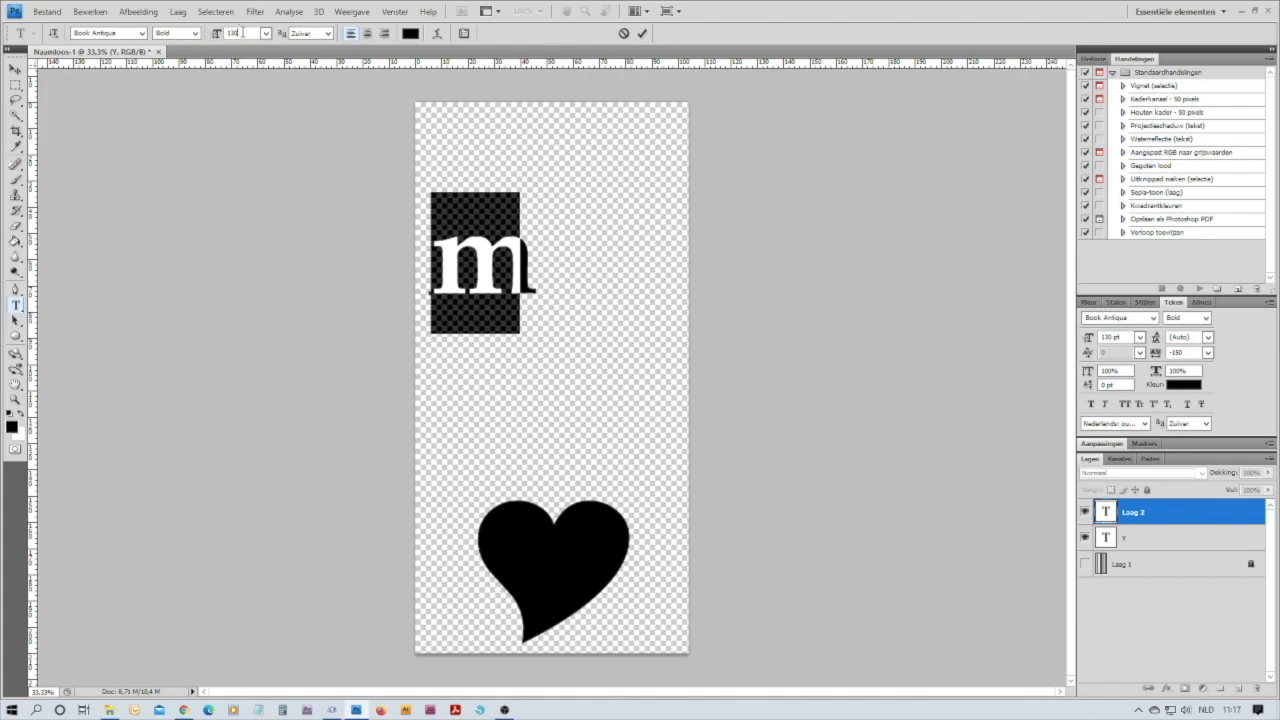
text(120)
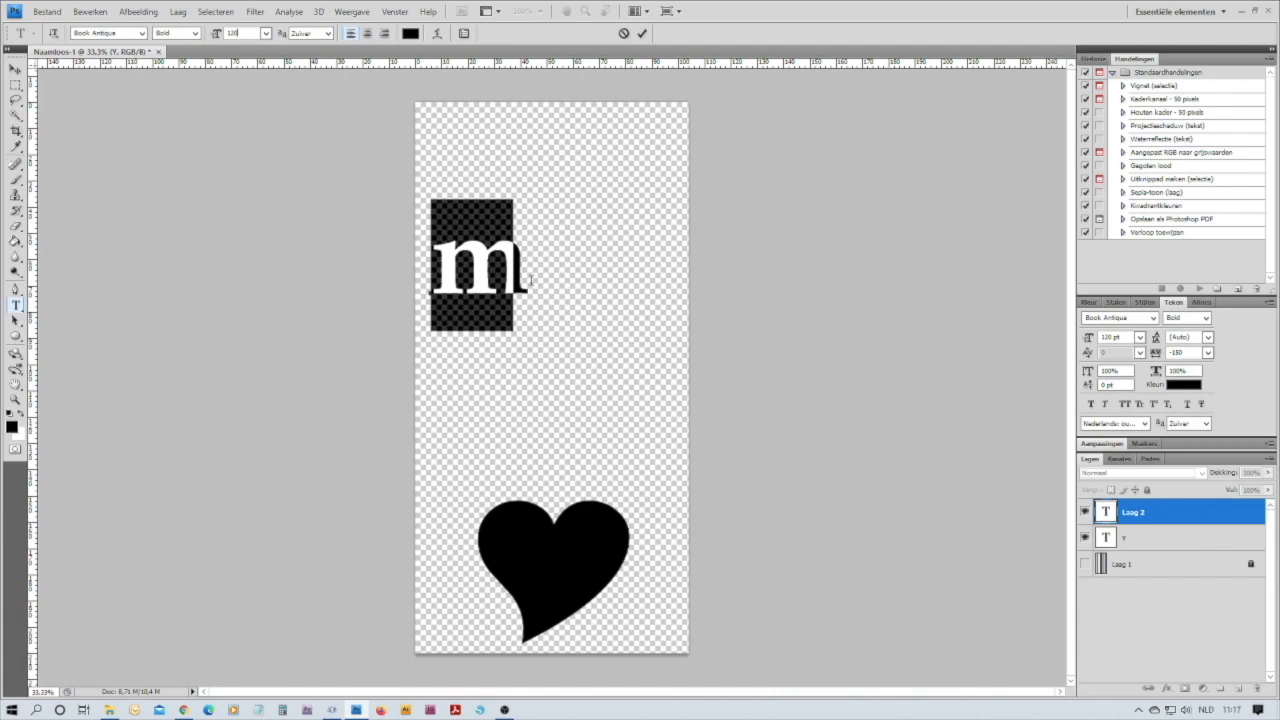
Extend the text with a second lowercase "m" so it reads "mm", removing the mistaken capital M
click(530, 280)
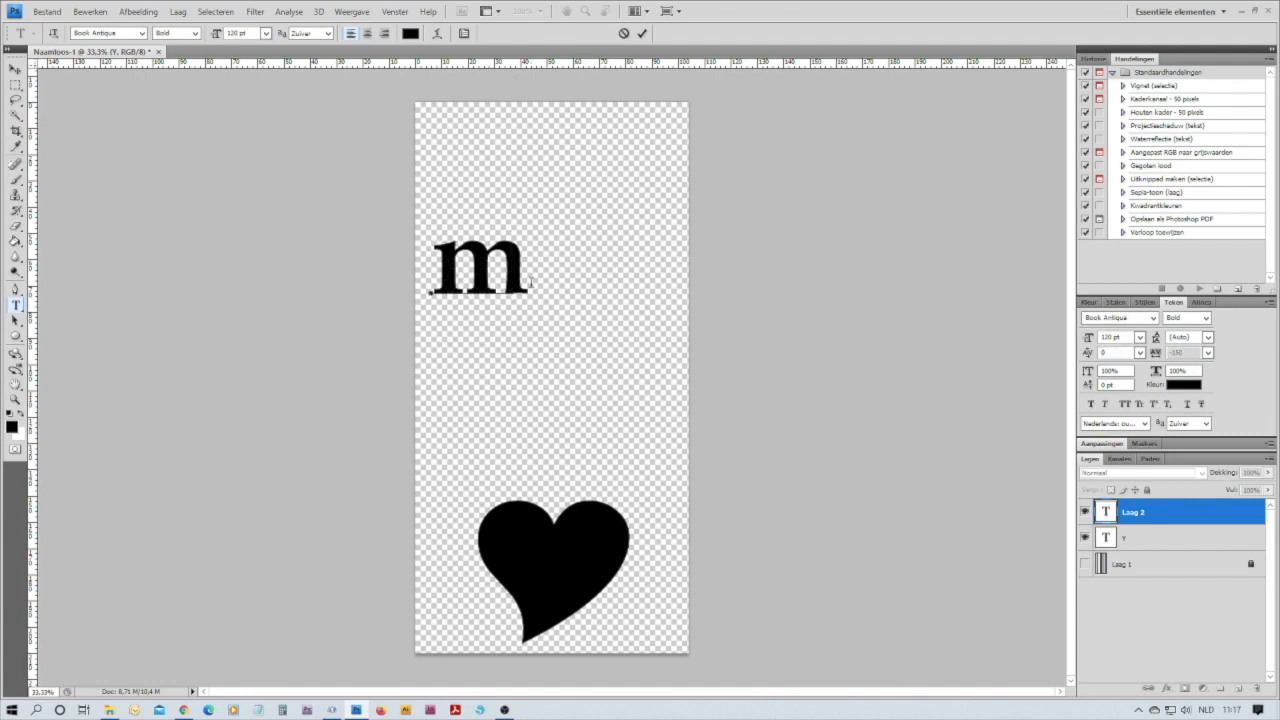
text(M)
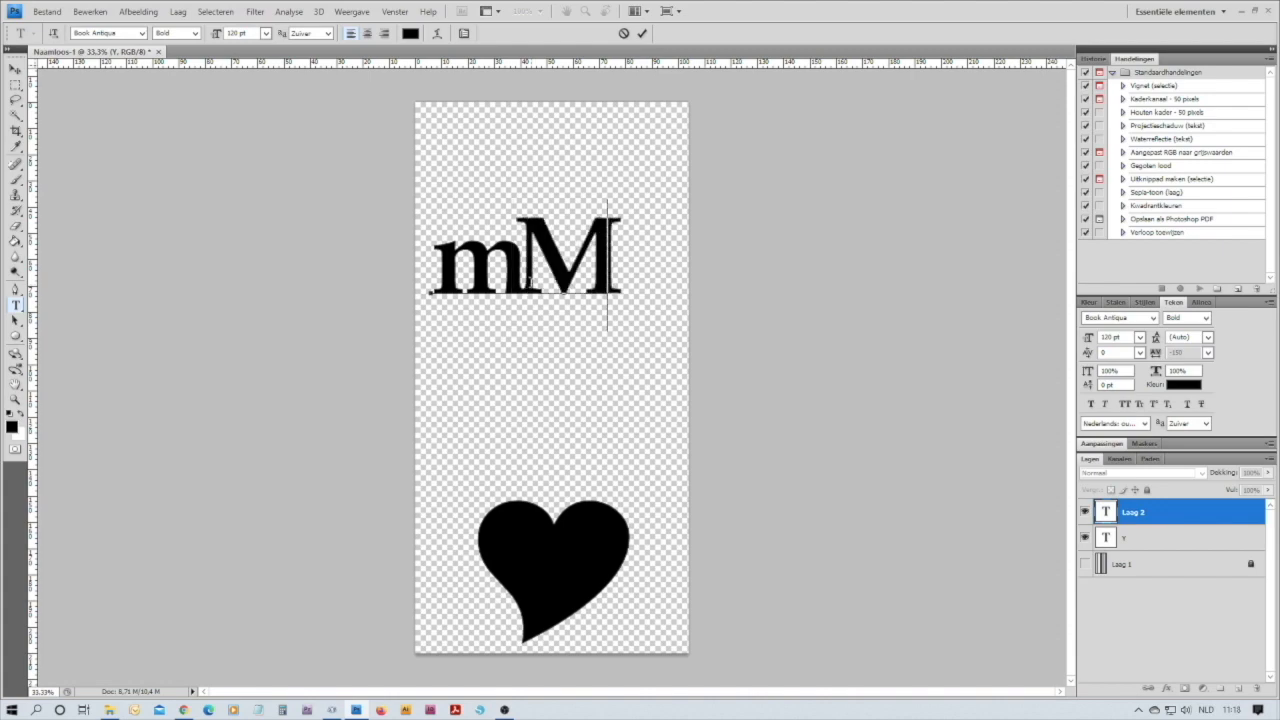
key(Left)
key(Delete)
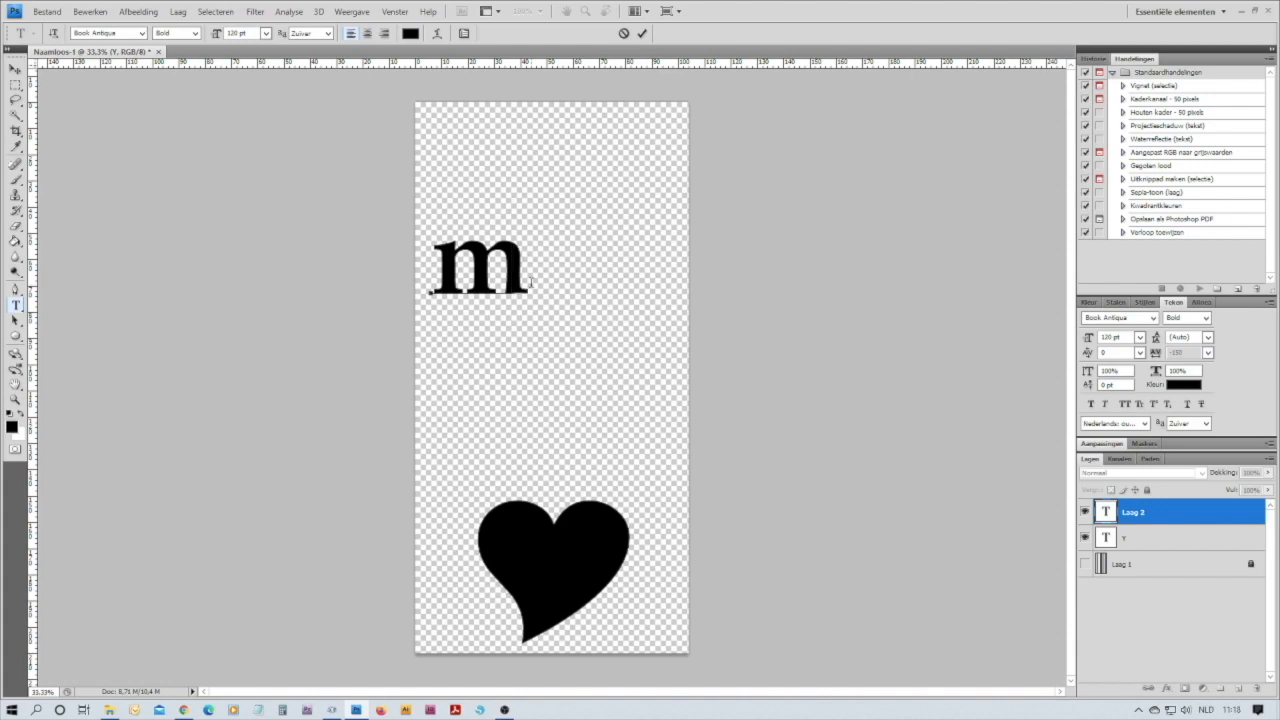
text(m)
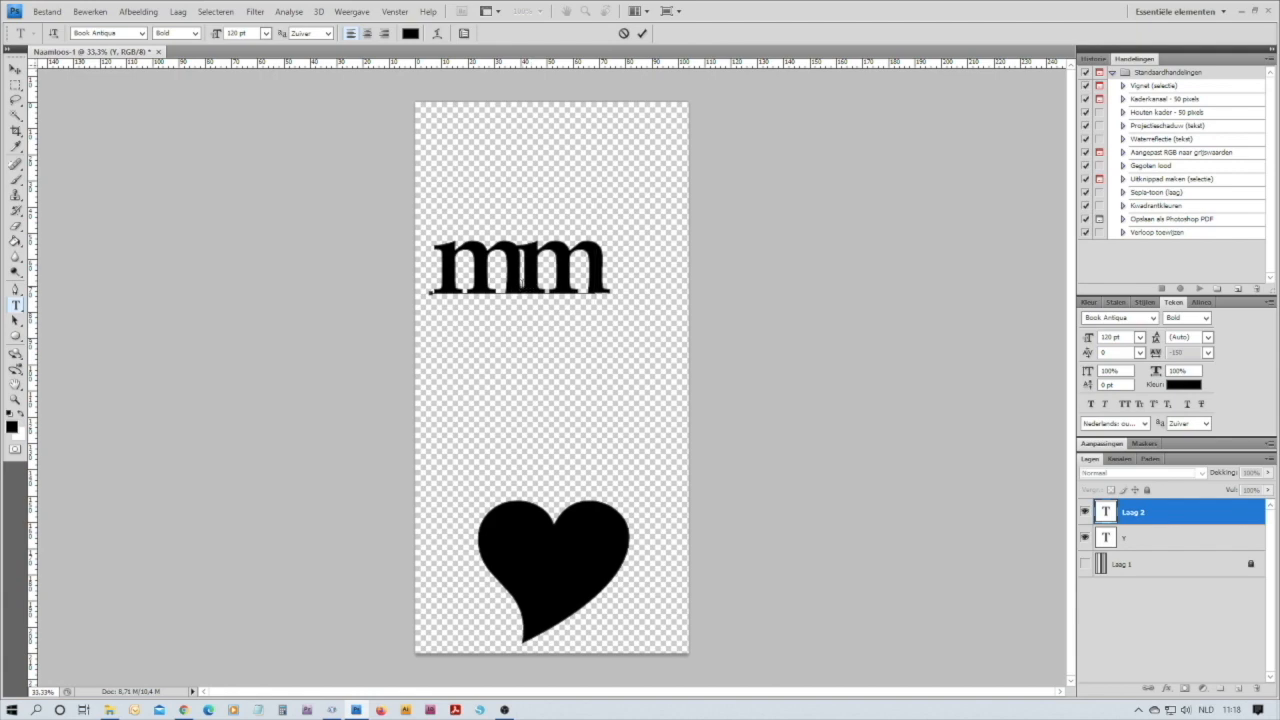
Try to set the tracking to 0 with only the cursor placed between the two letters
click(522, 281)
click(1208, 353)
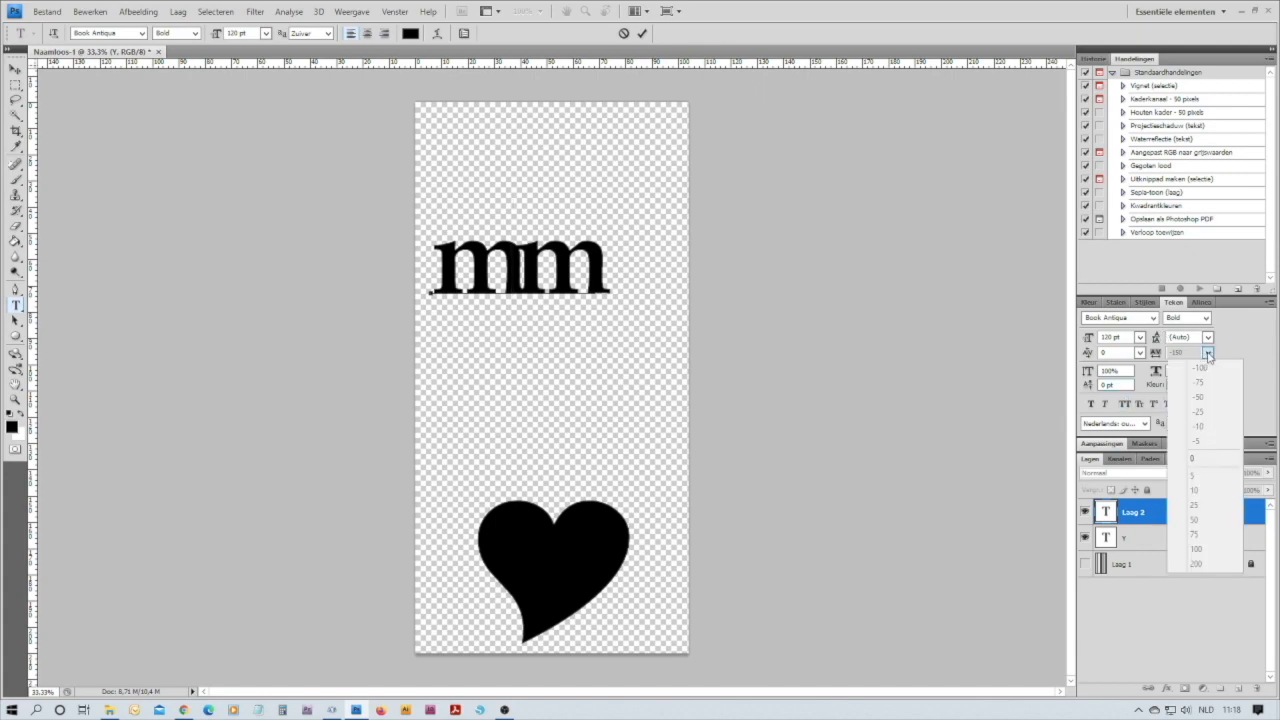
click(1195, 459)
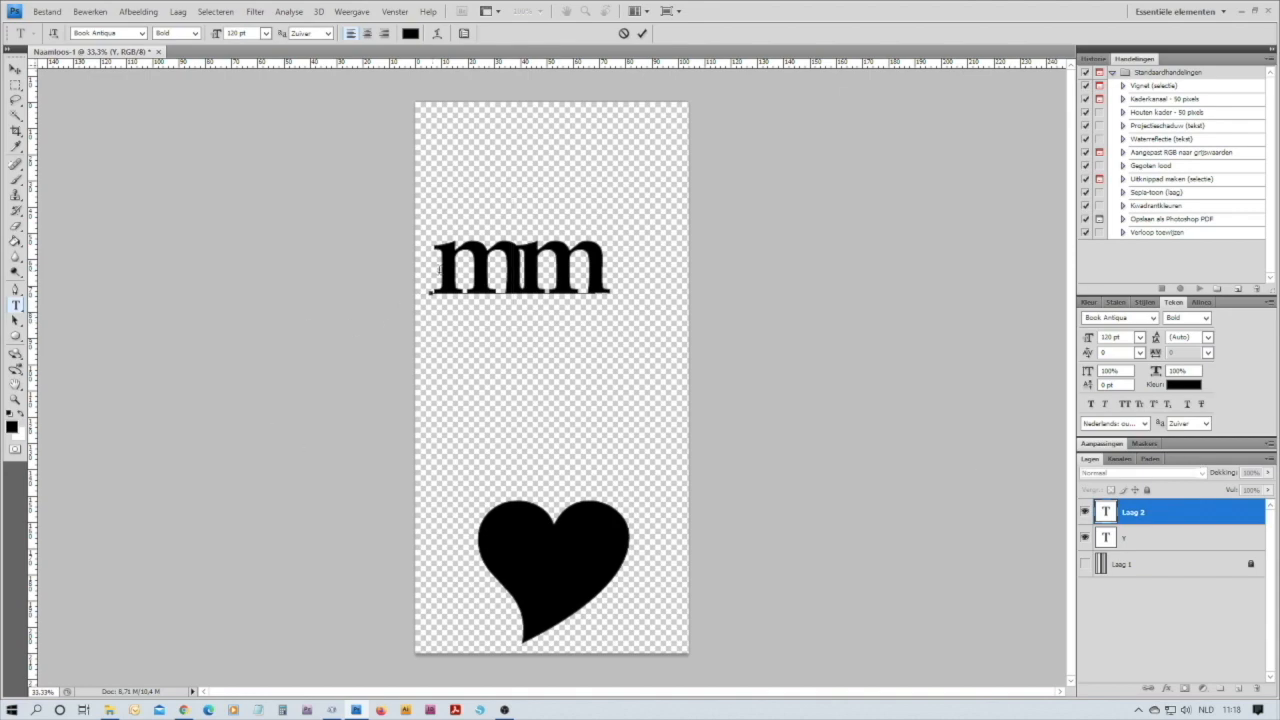
Set the tracking of the whole text "mm" to 0 and deselect the letters
drag(431, 291, 594, 280)
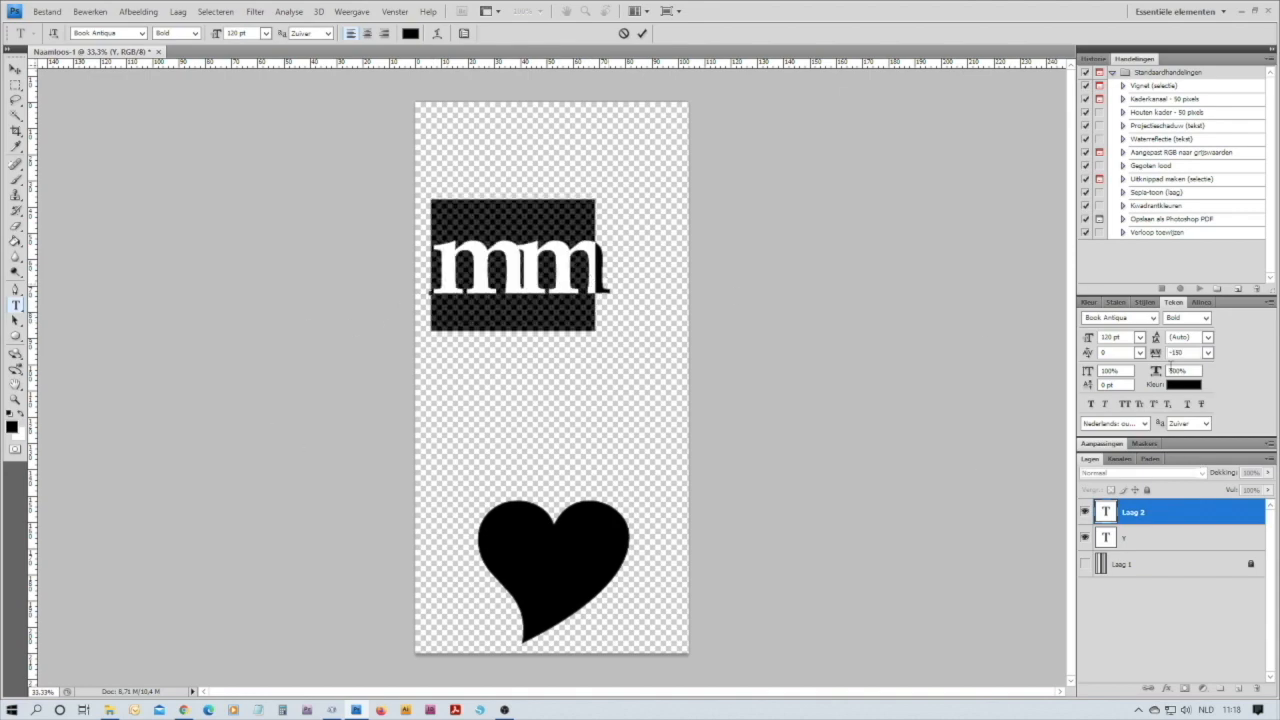
click(1208, 356)
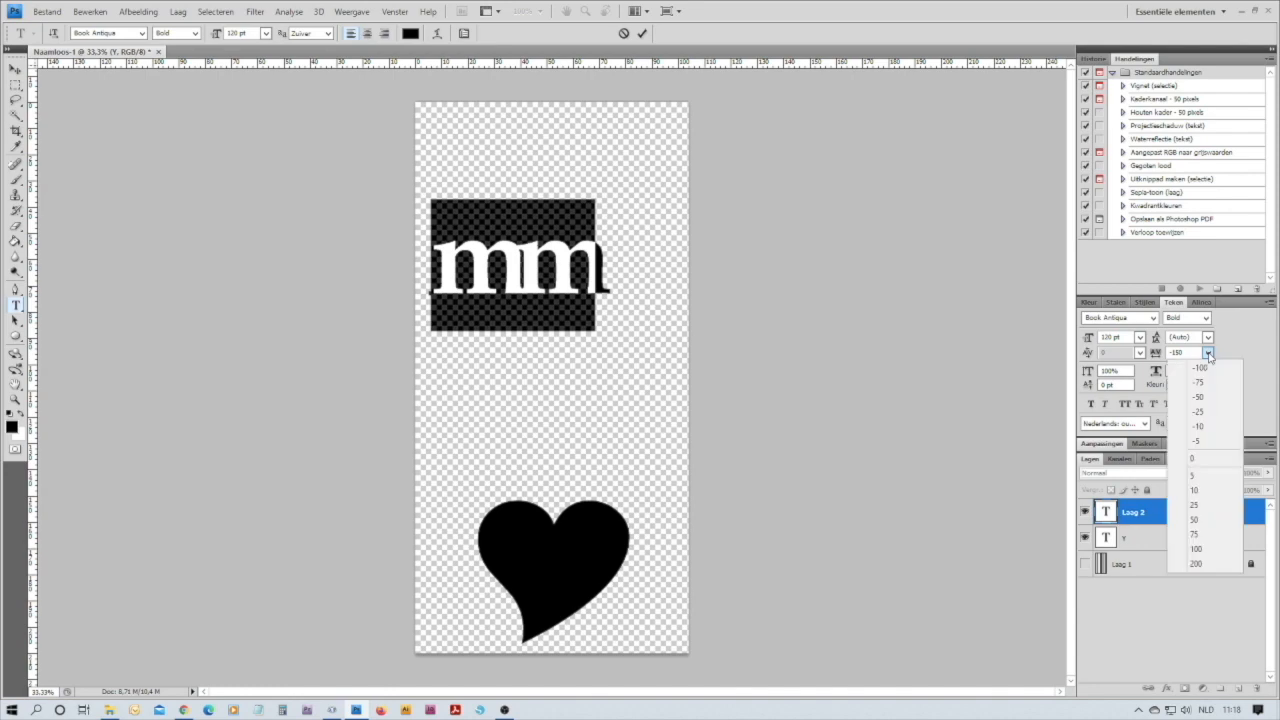
click(1194, 462)
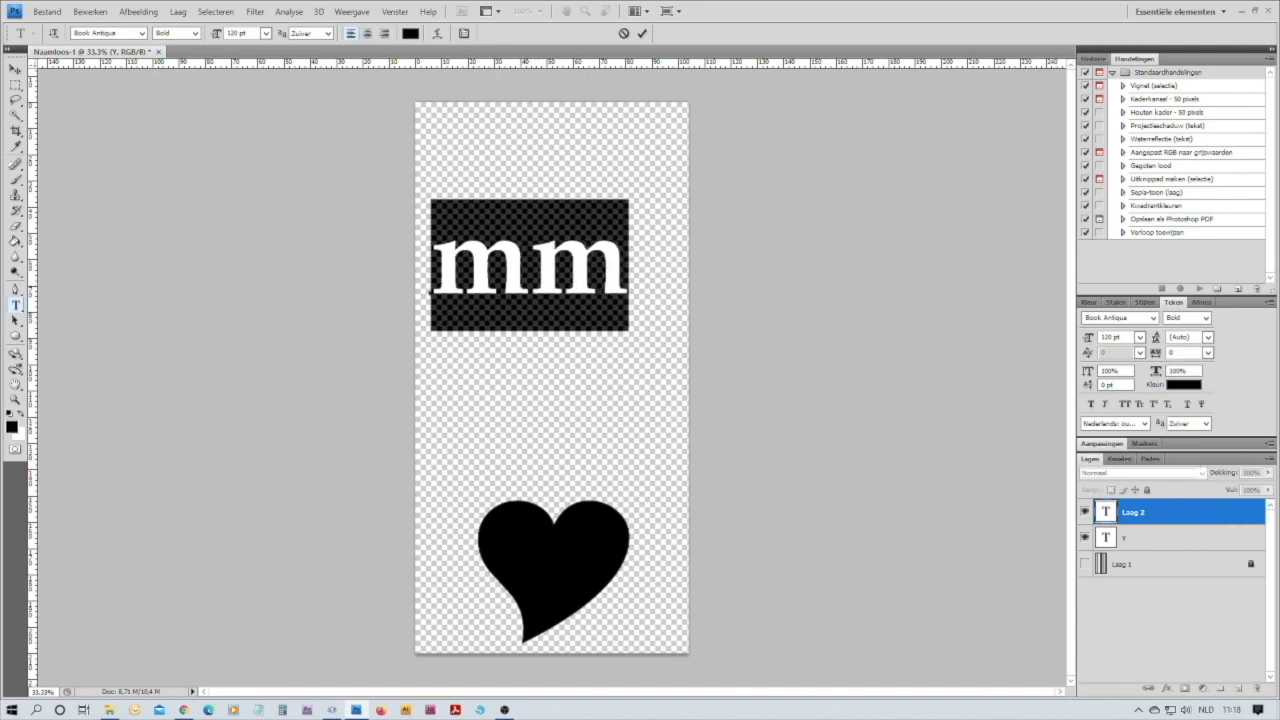
click(530, 268)
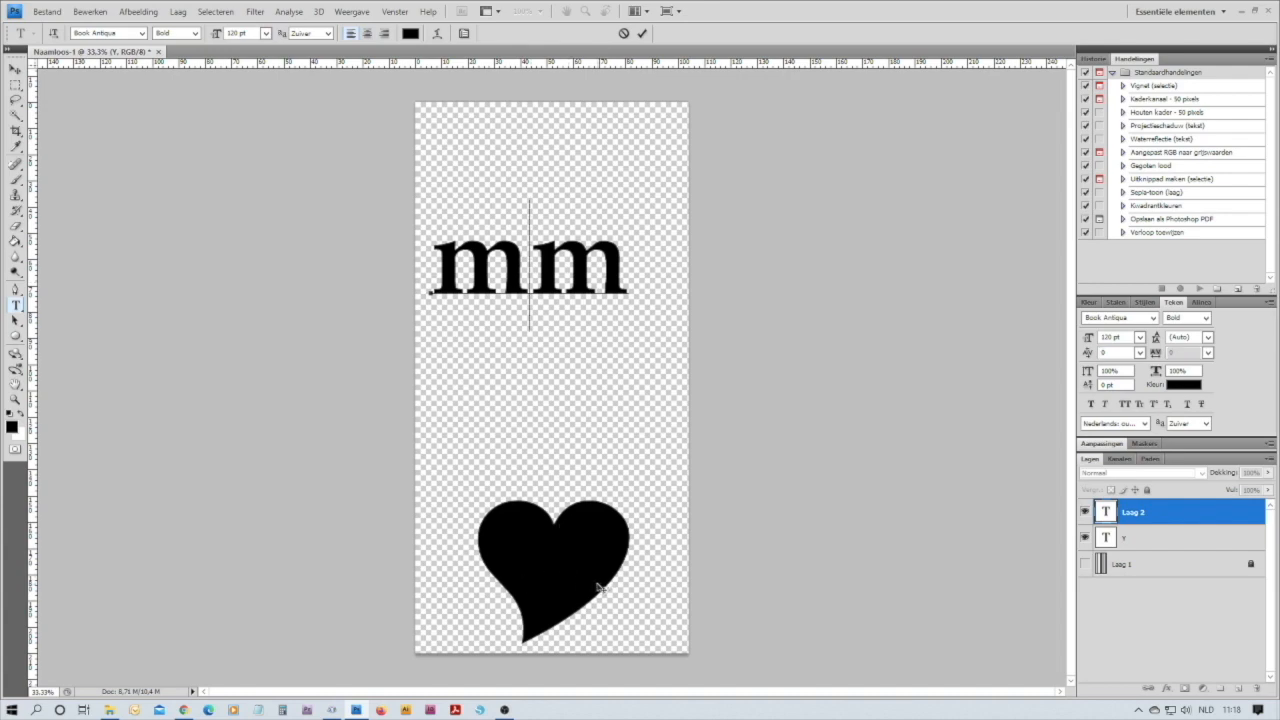
Commit the "mm" text, set the heart's font size to 100 pt, and move the heart just below the letters
click(642, 34)
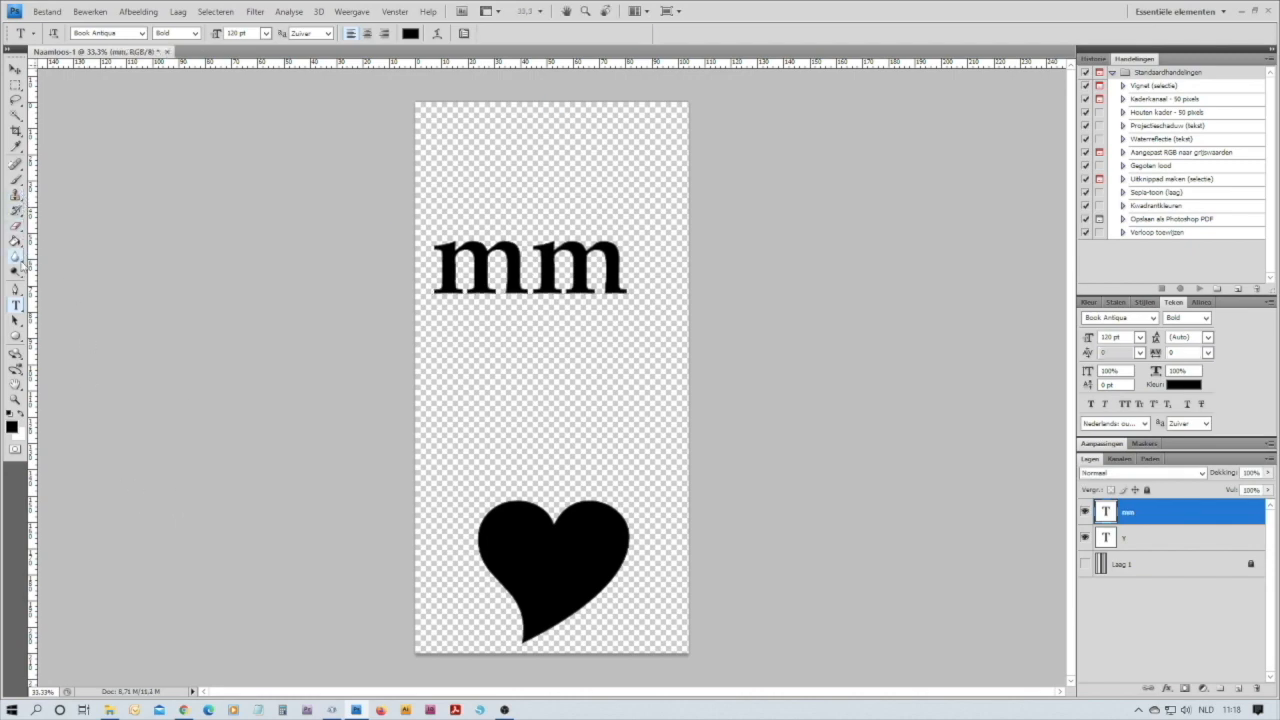
double_click(543, 584)
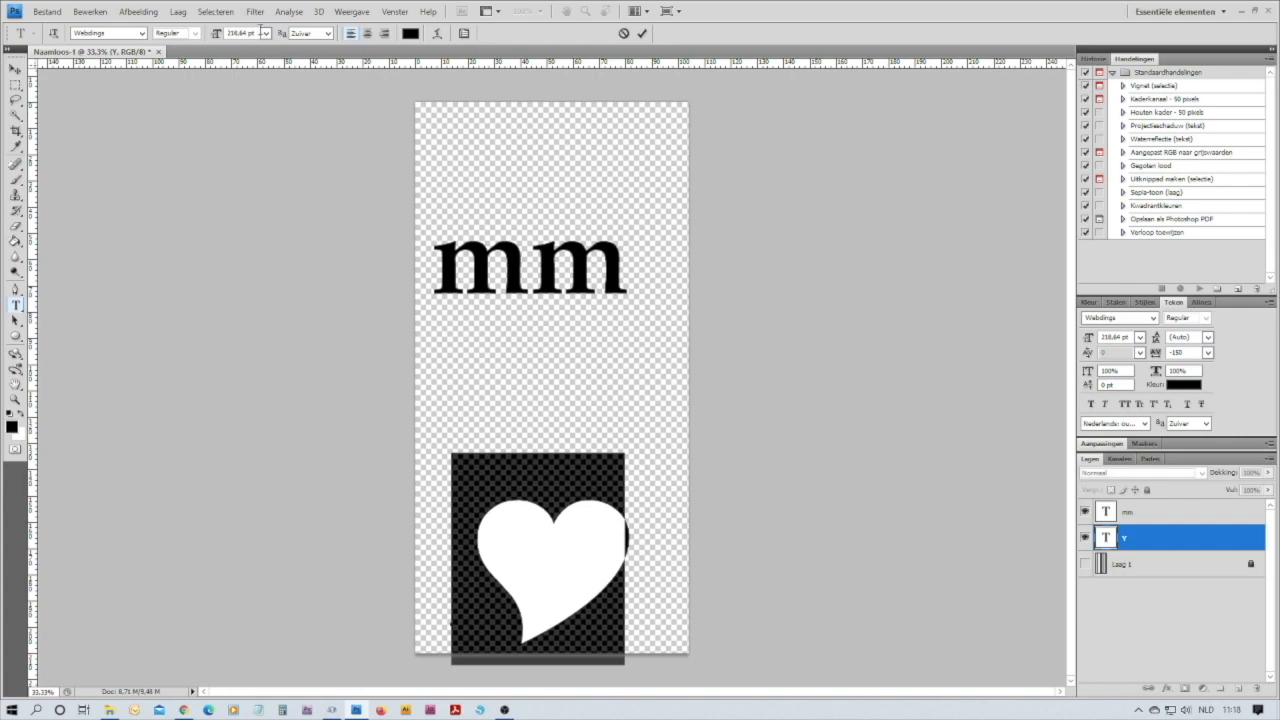
drag(255, 33, 227, 37)
text(100)
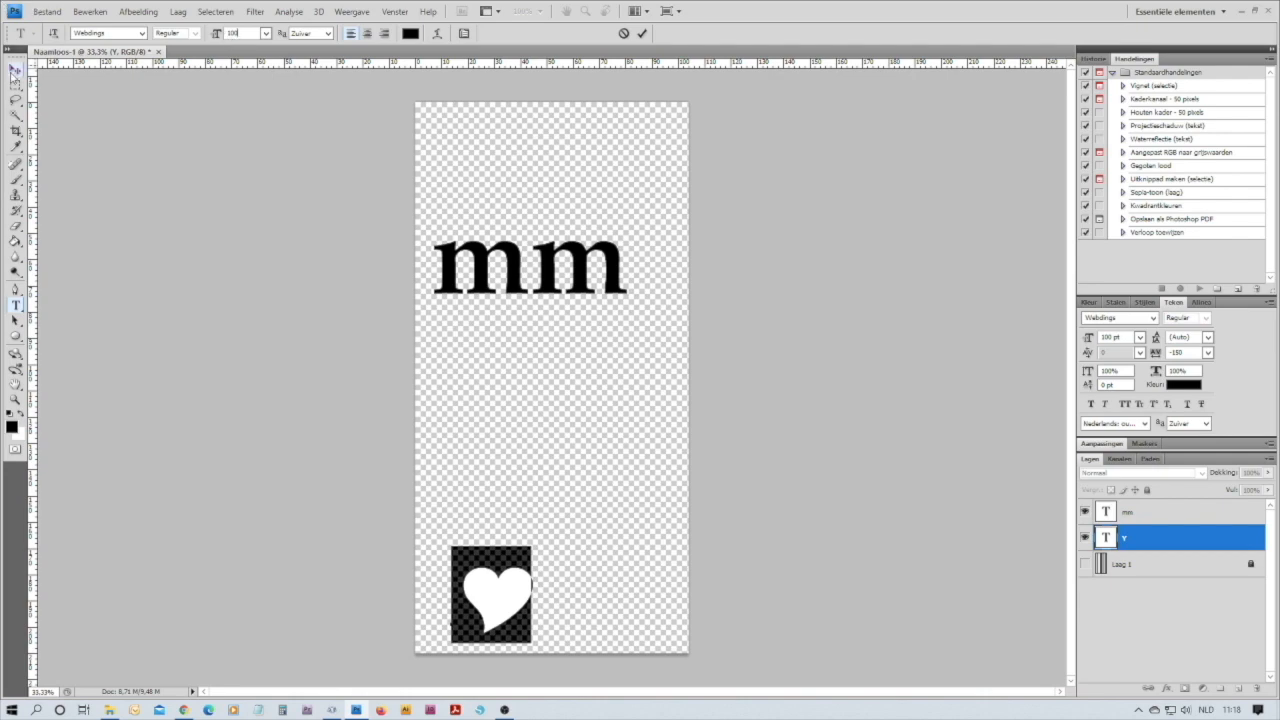
click(15, 69)
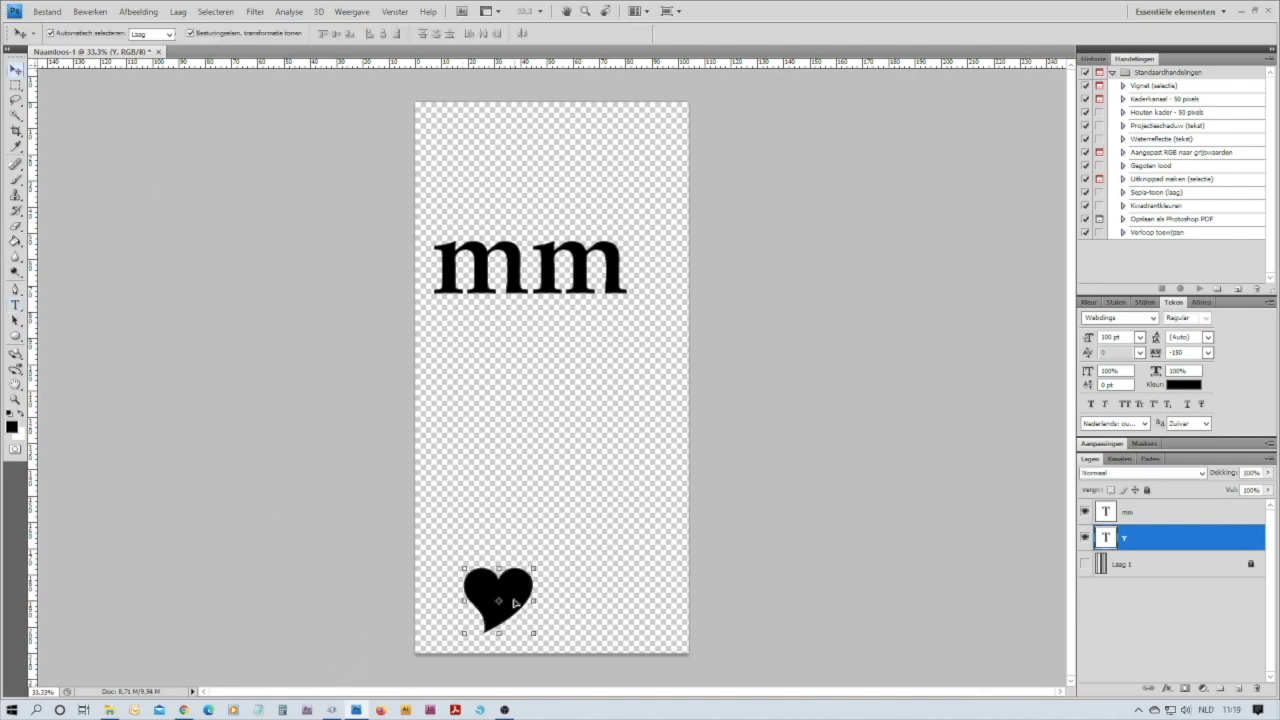
drag(530, 588, 545, 409)
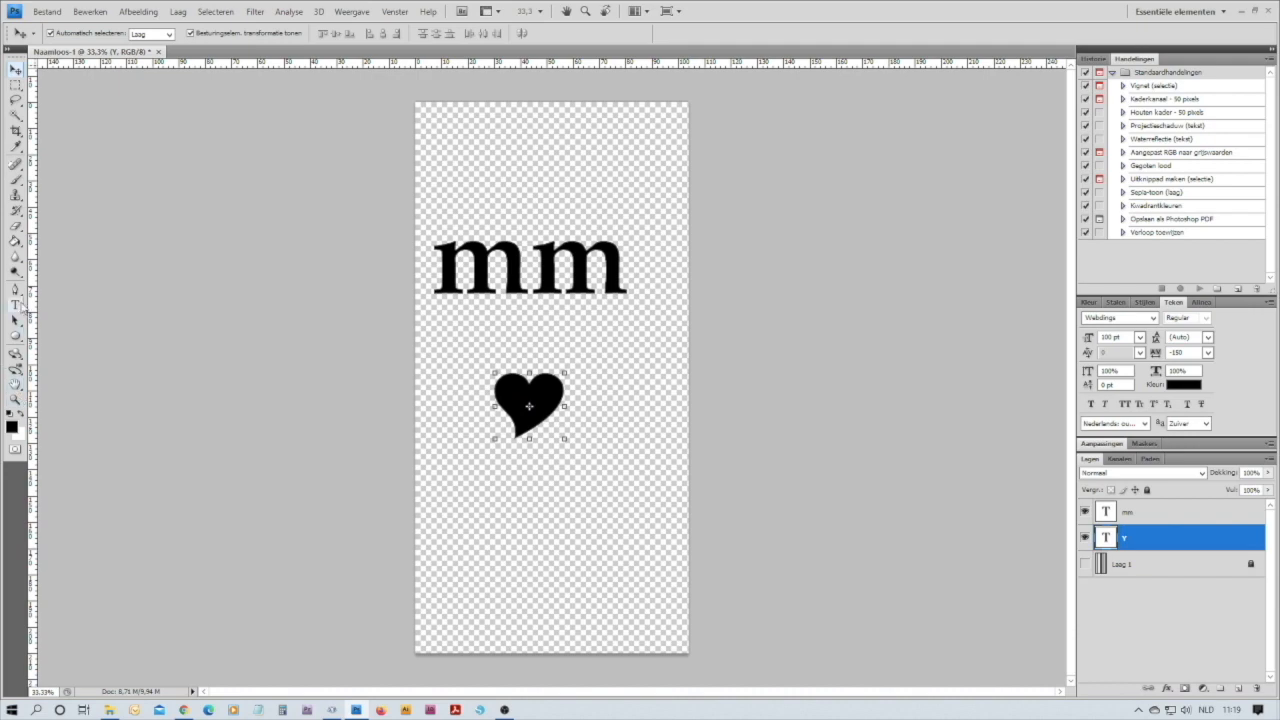
Select the heart character in its text layer and copy it, leaving the original text as it is
click(16, 304)
click(536, 281)
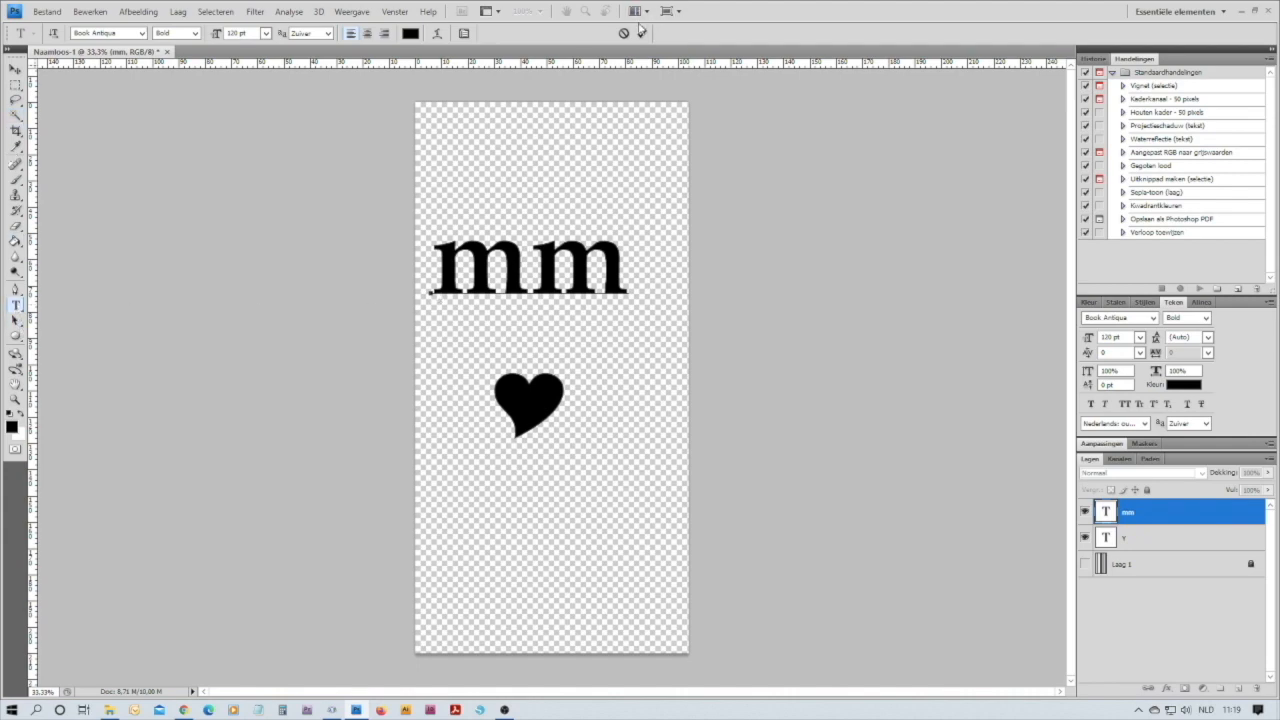
click(527, 410)
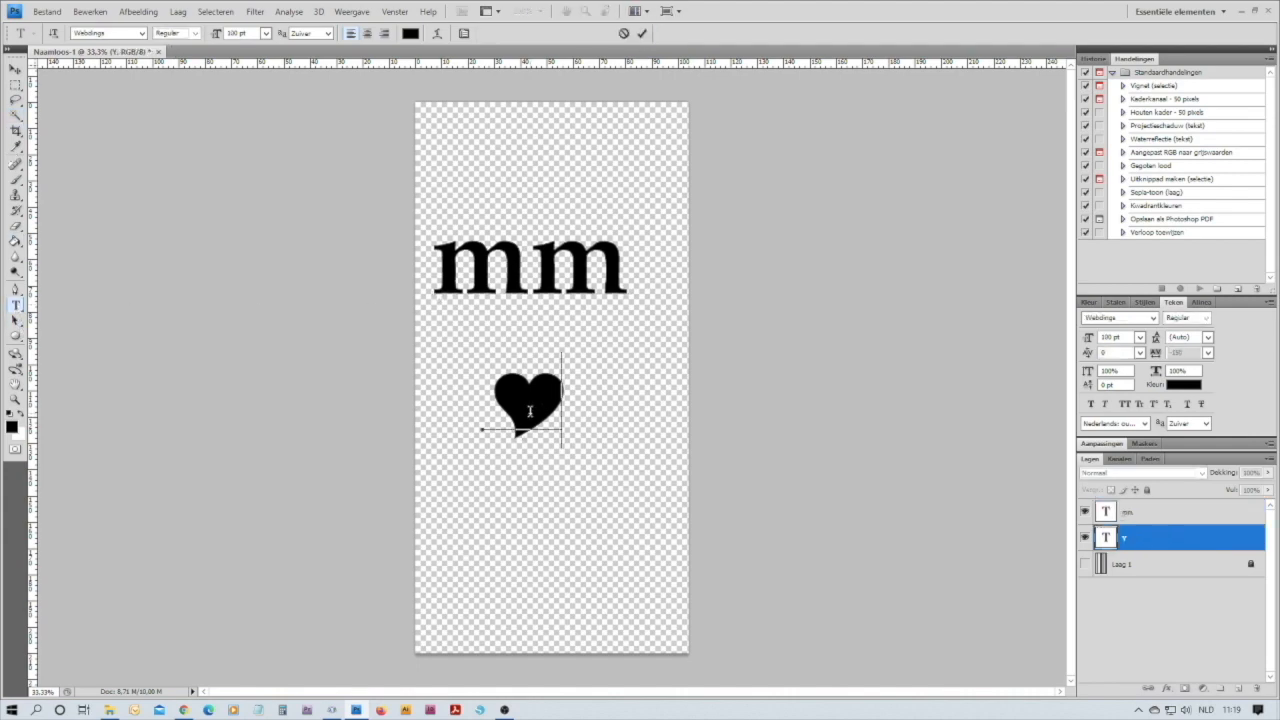
double_click(530, 410)
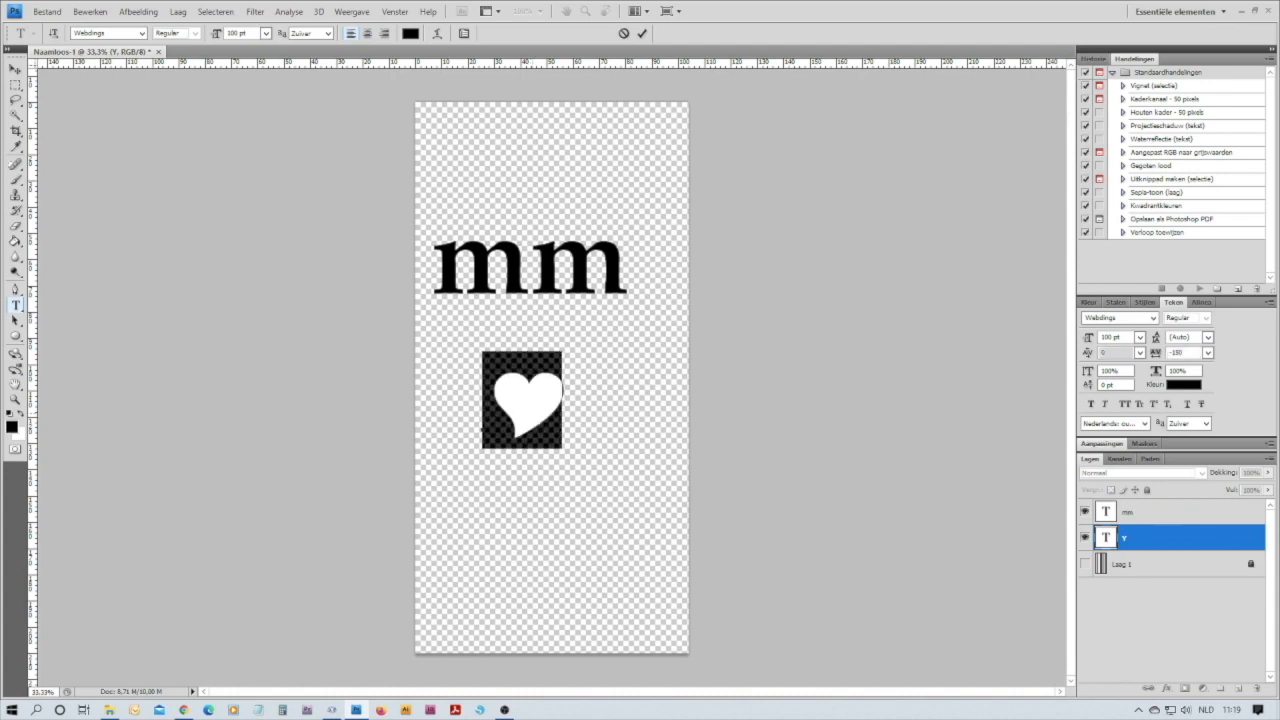
click(93, 13)
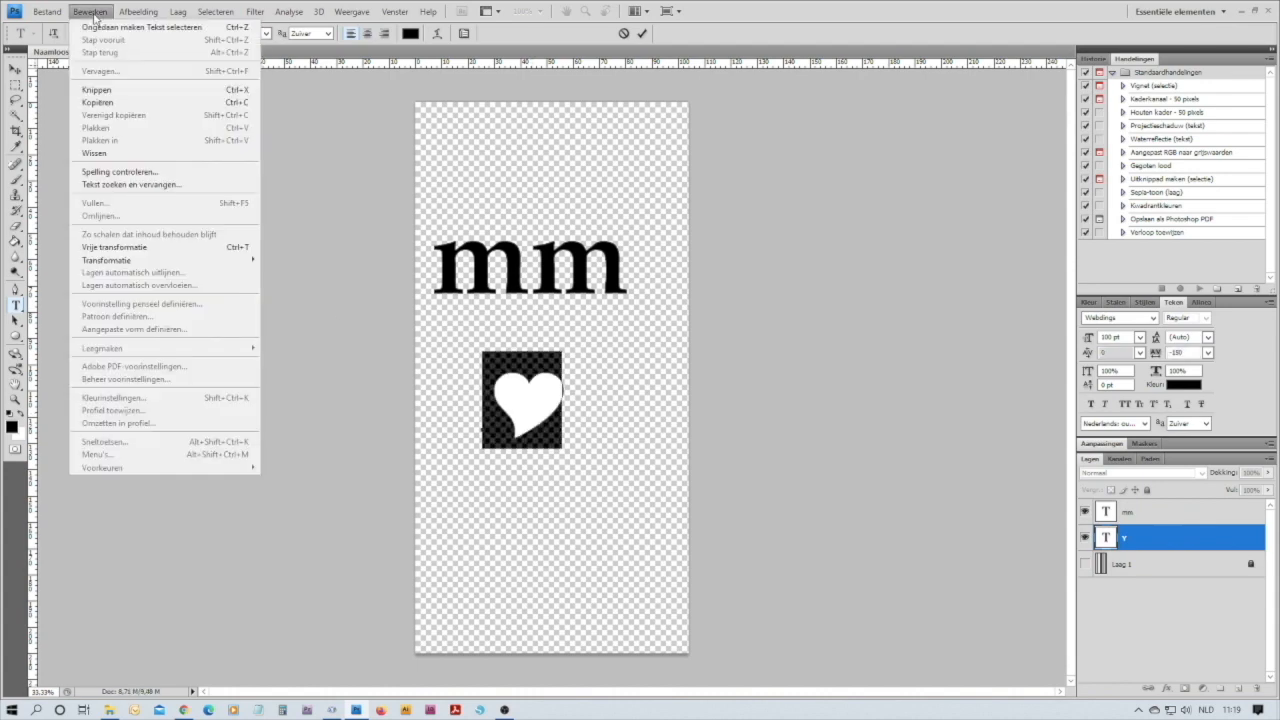
click(98, 103)
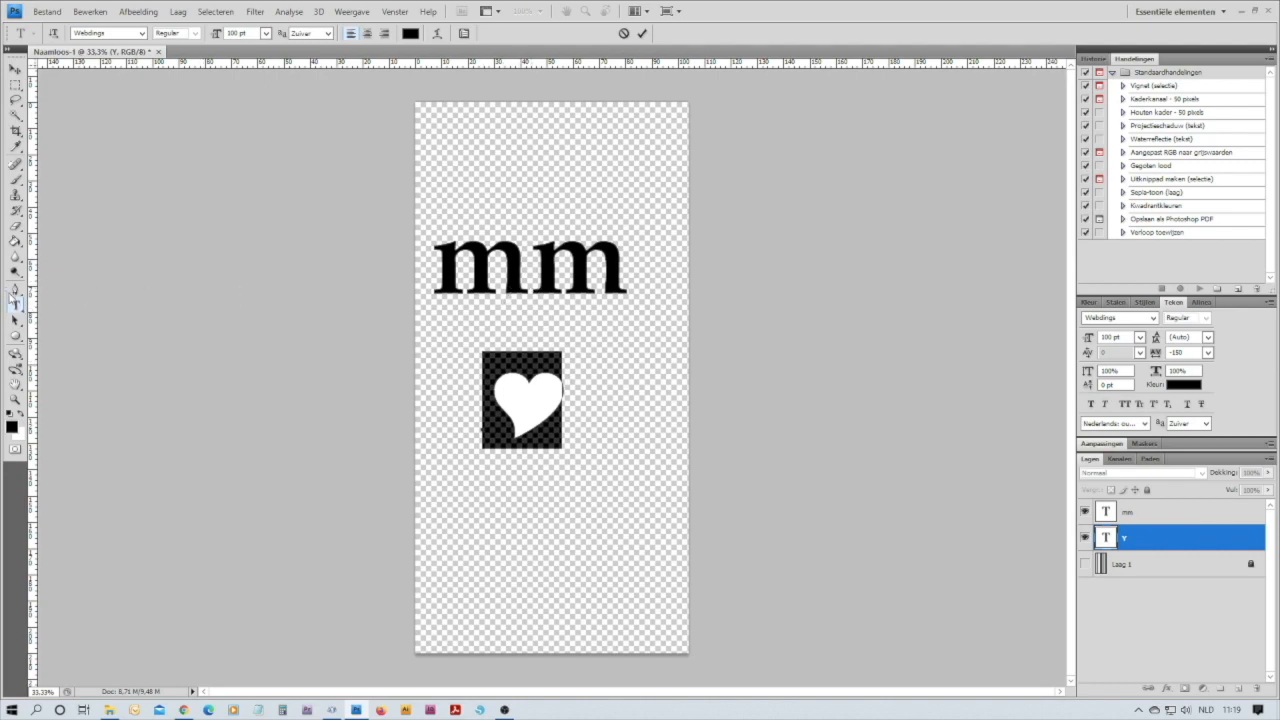
click(641, 35)
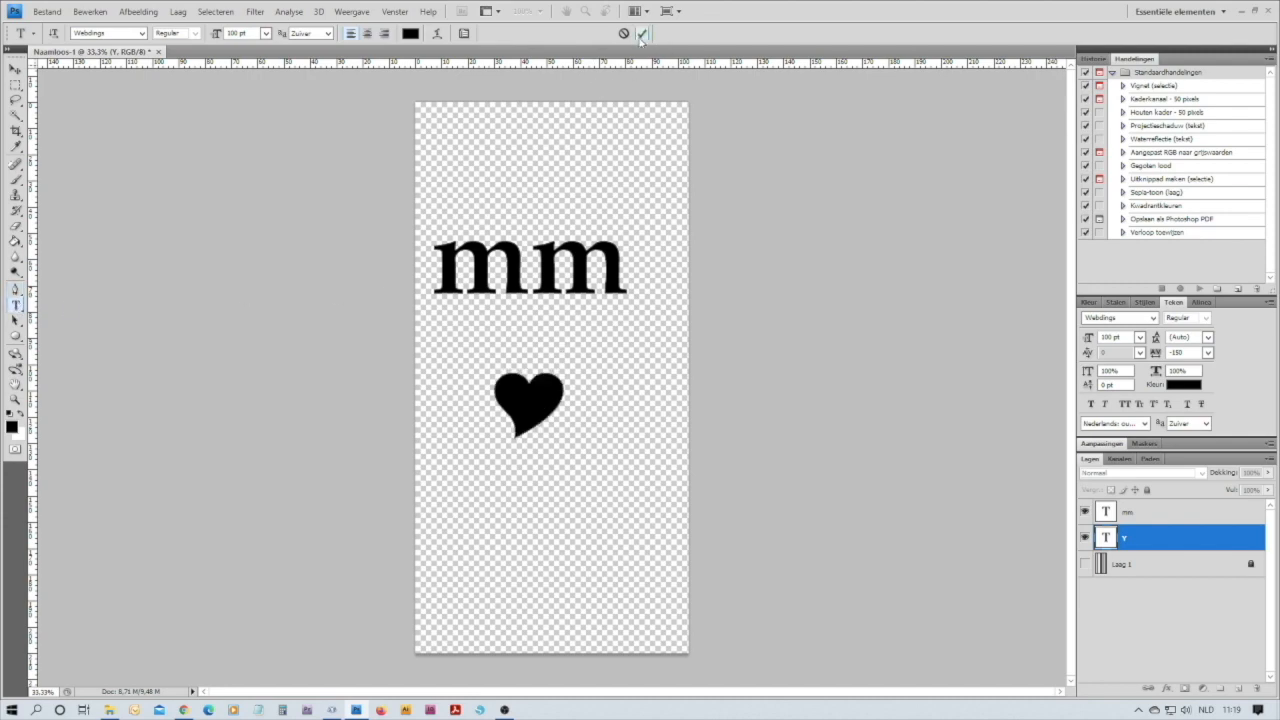
Paste the copied heart between the two letters of the "mm" text and finish editing the text
click(532, 276)
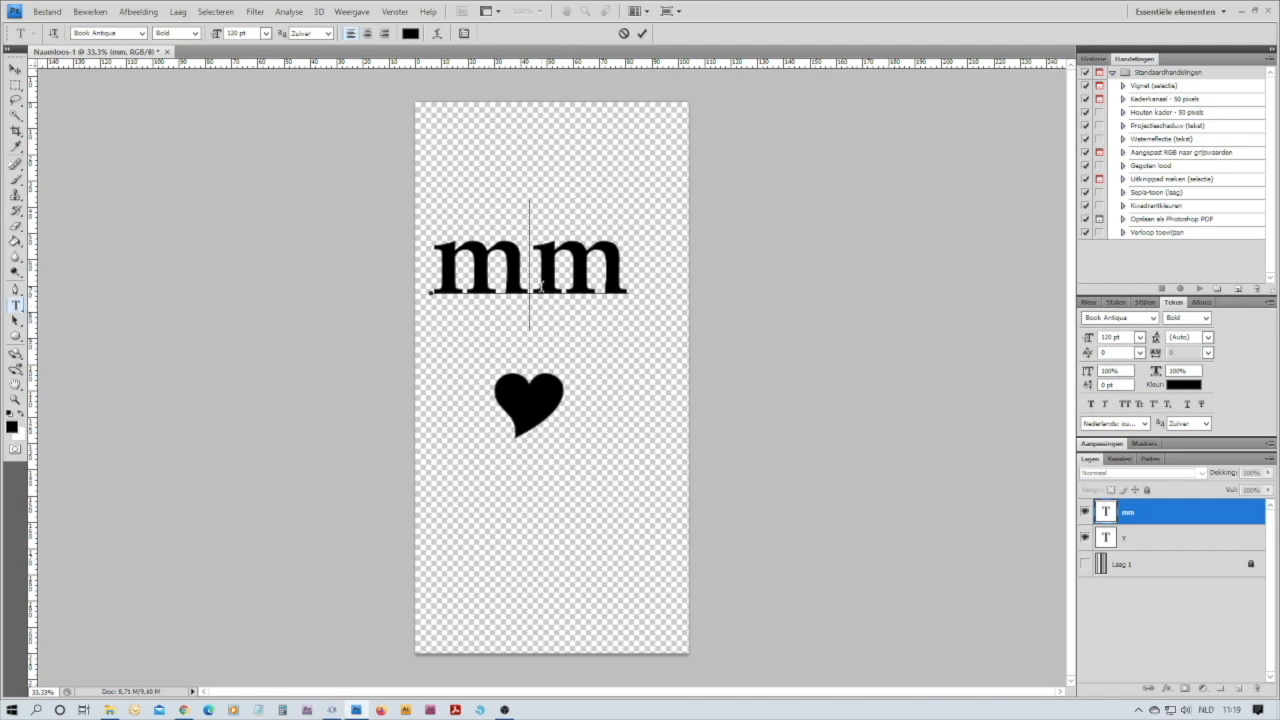
click(90, 12)
click(101, 128)
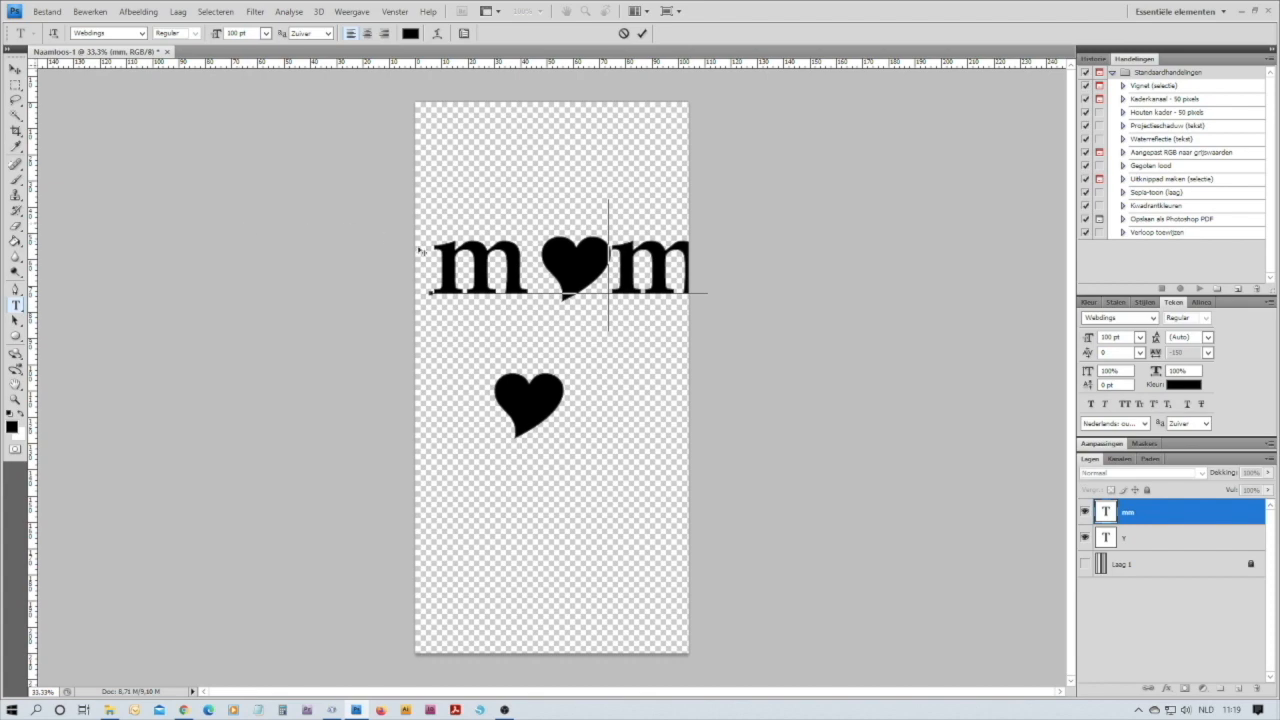
click(15, 68)
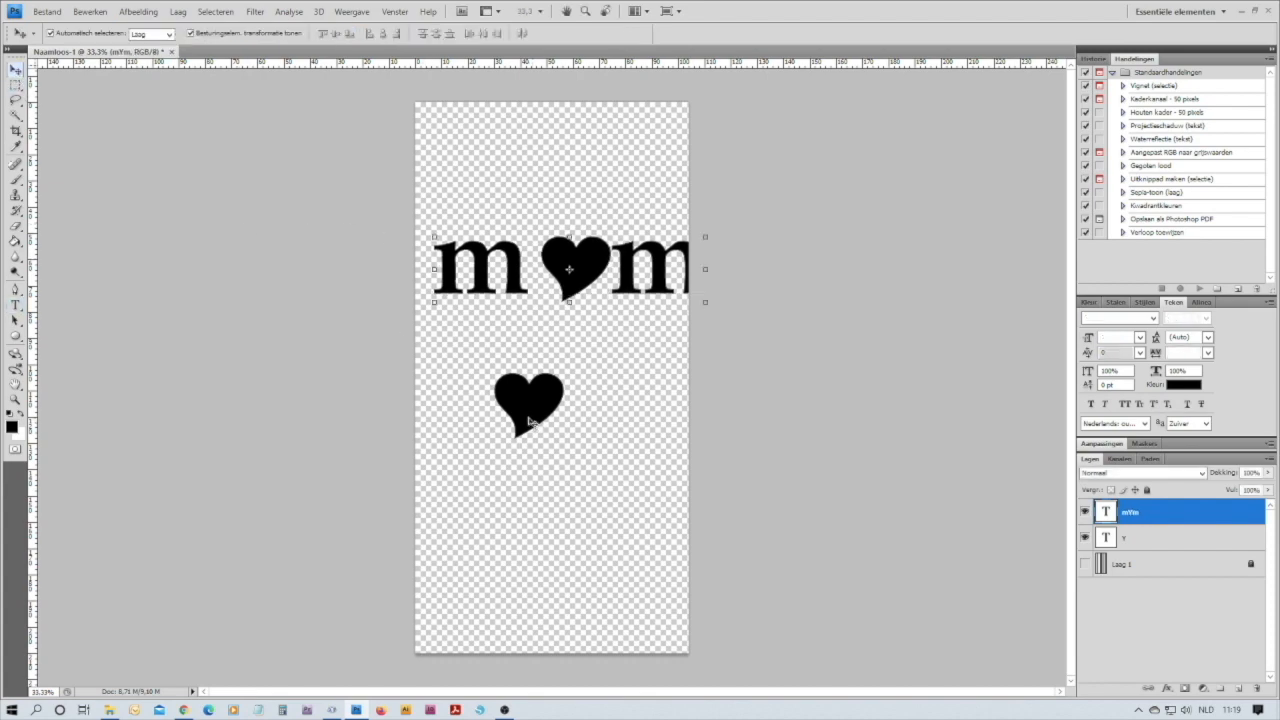
Move the separate heart to the lower part of the document and hide its layer
click(530, 415)
drag(534, 439, 579, 550)
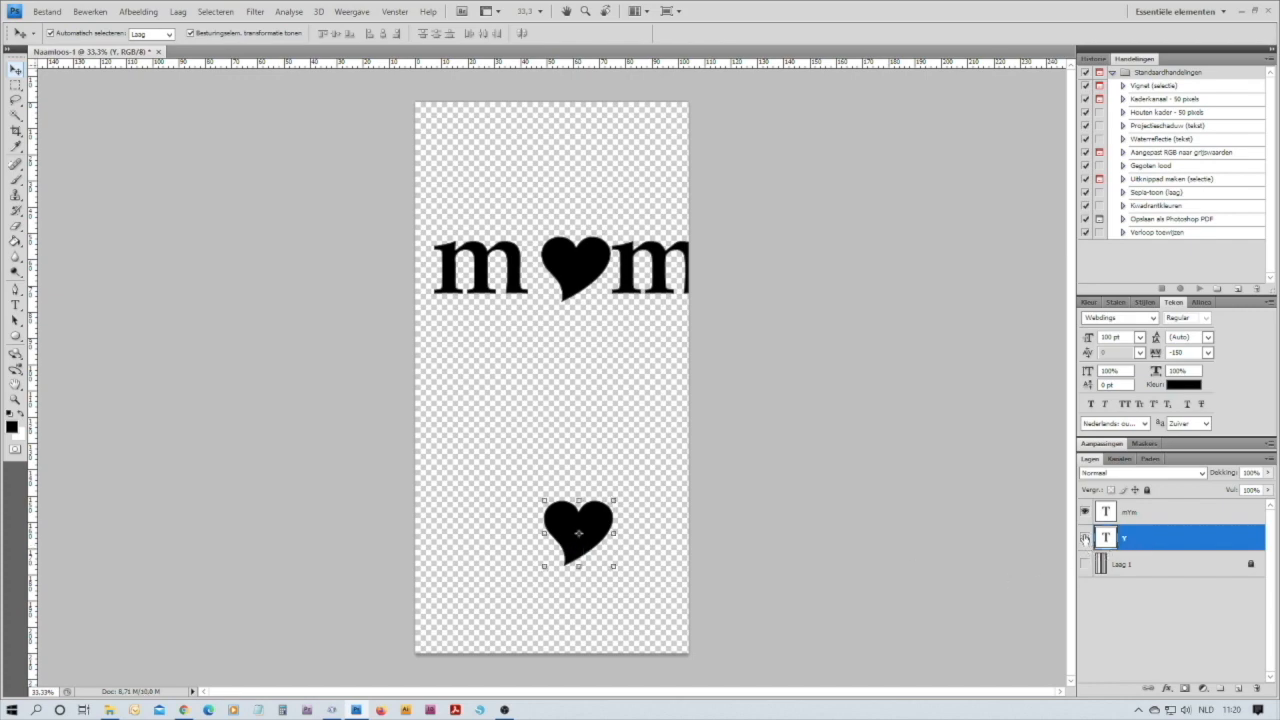
click(1085, 538)
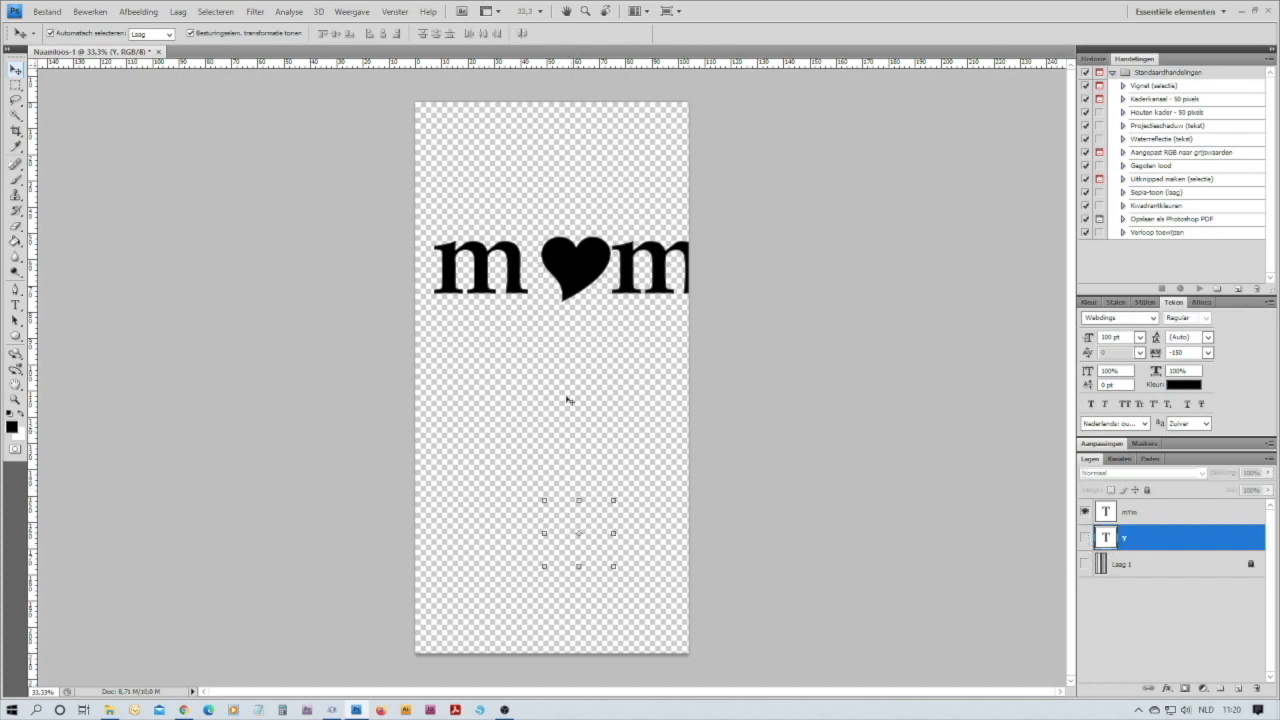
Move the m-heart-m text to fit within the document width and place a vertical guide at the first m's right edge
click(576, 281)
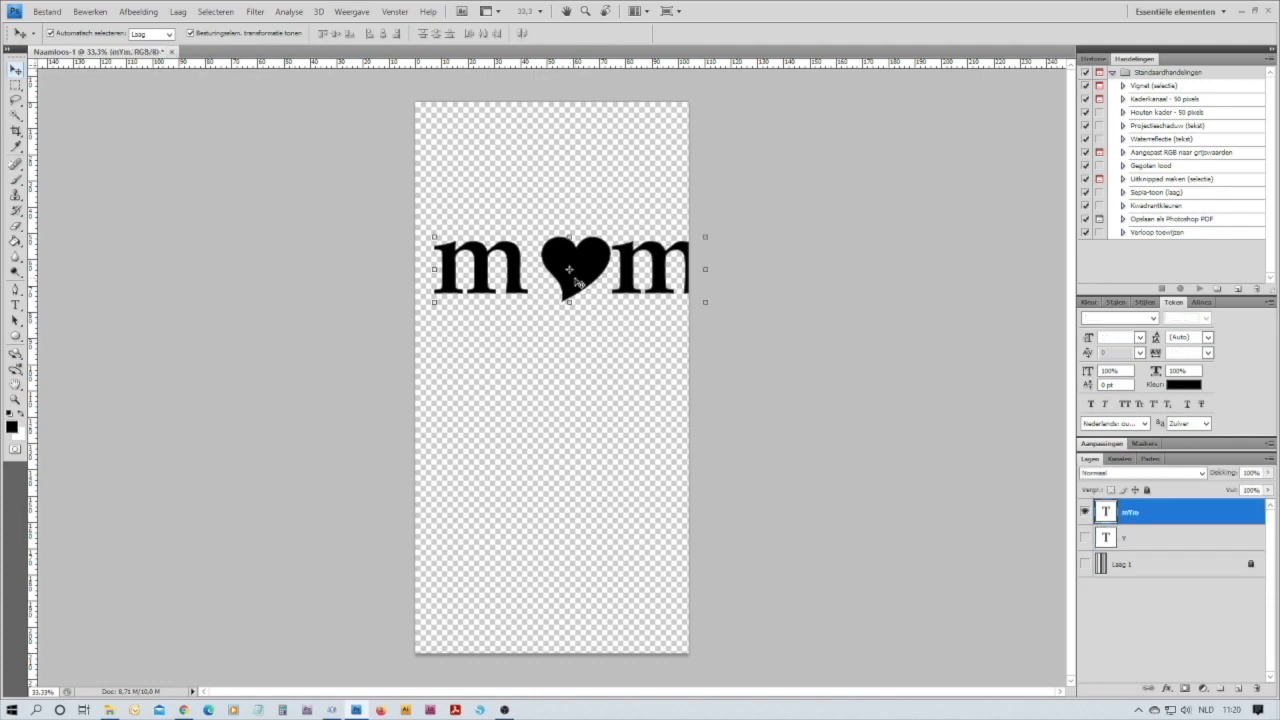
drag(578, 283, 561, 298)
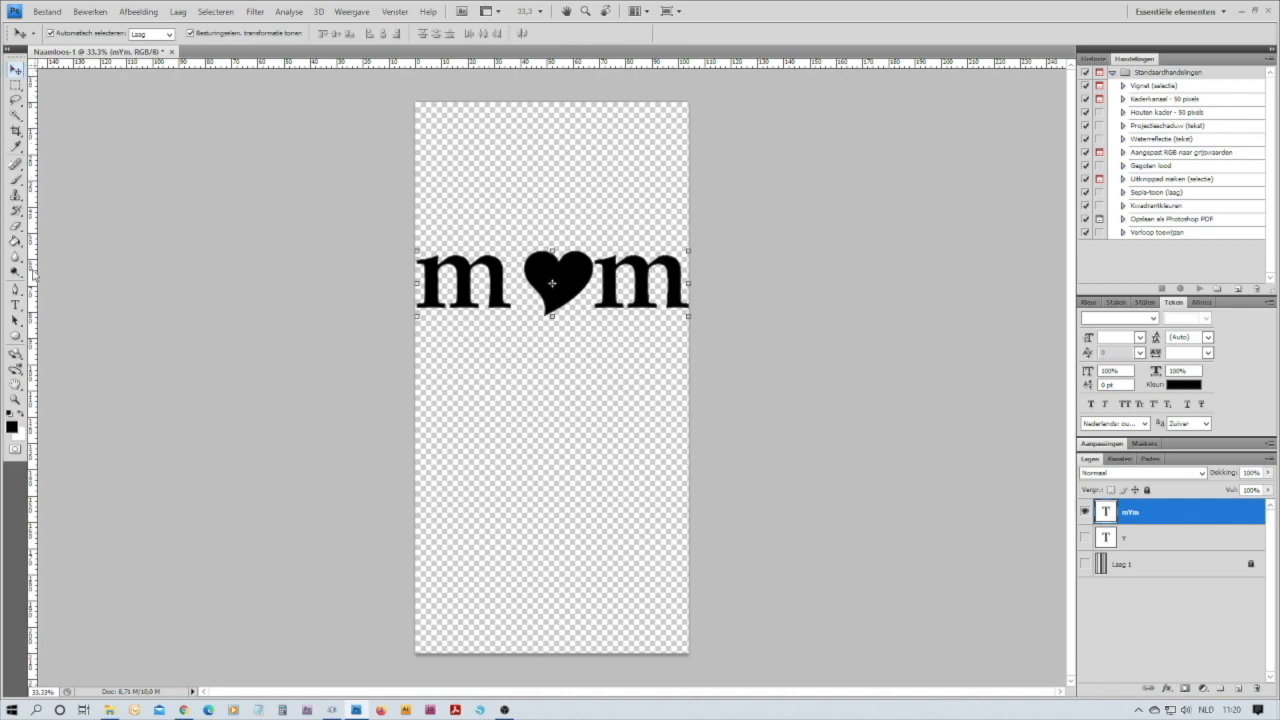
drag(33, 273, 510, 268)
Try a tracking of -10 on only the first m and the heart
click(15, 304)
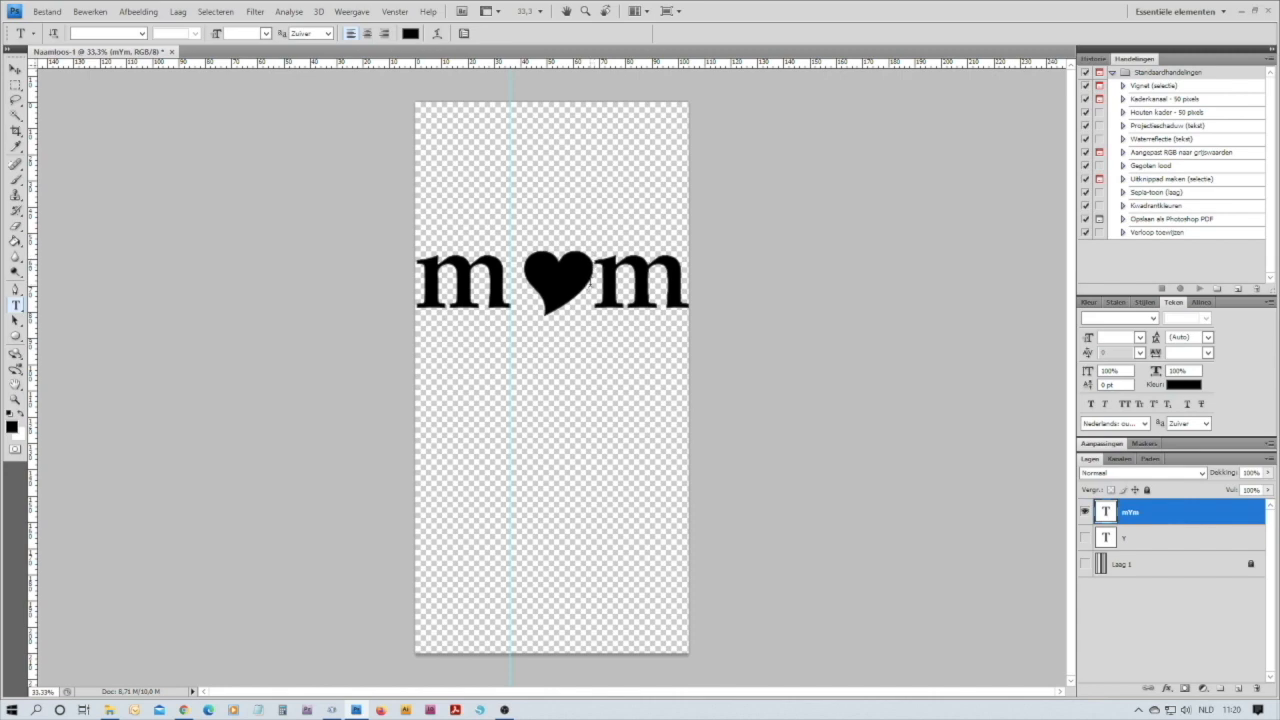
drag(590, 283, 432, 282)
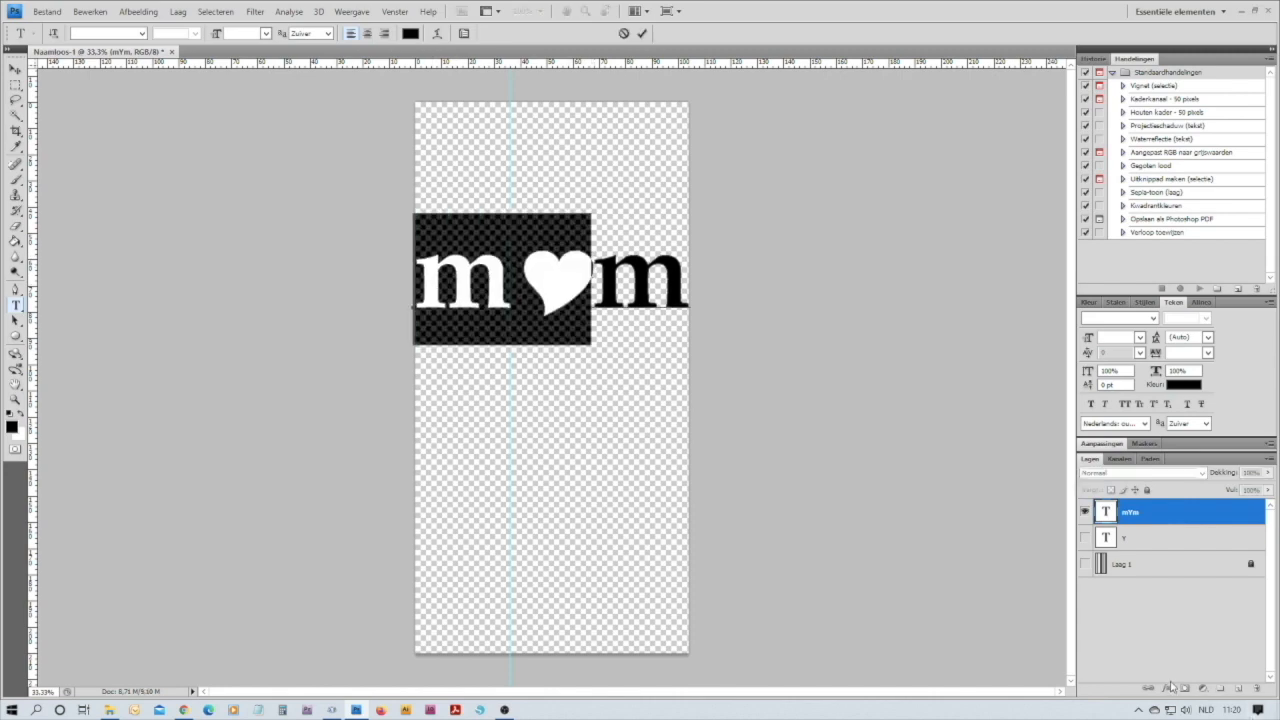
click(1208, 354)
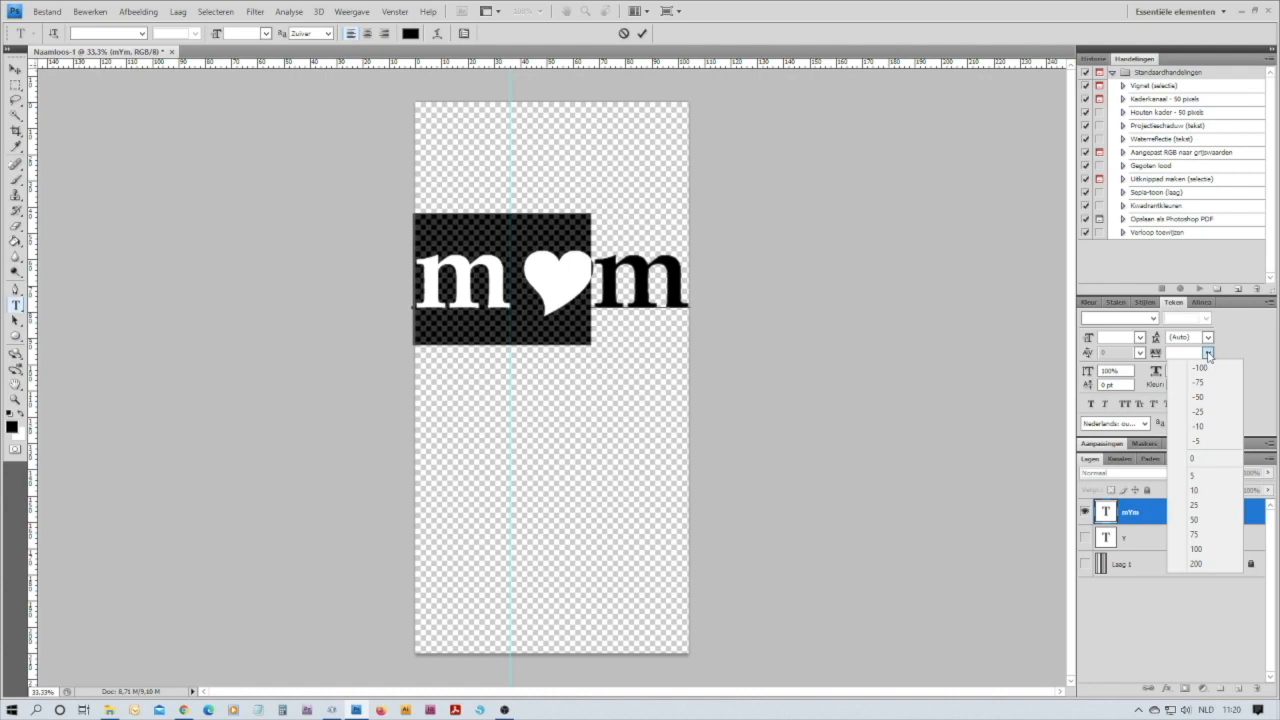
click(1208, 428)
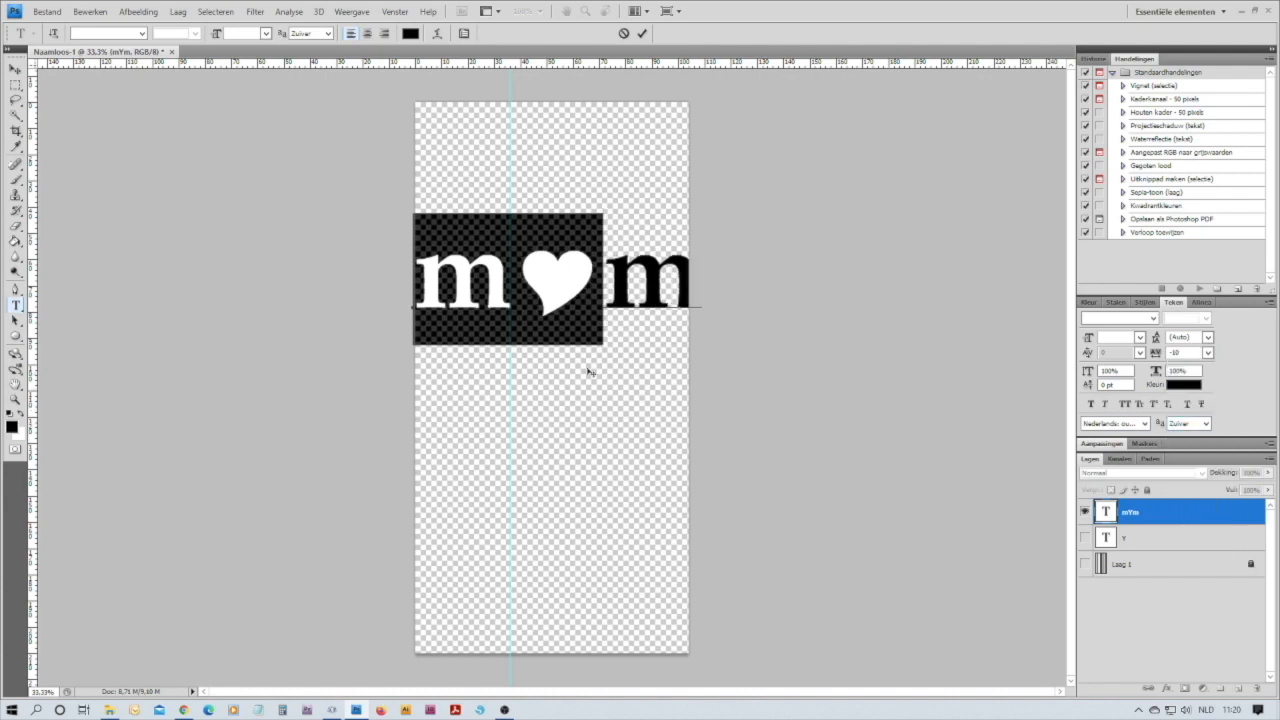
click(425, 288)
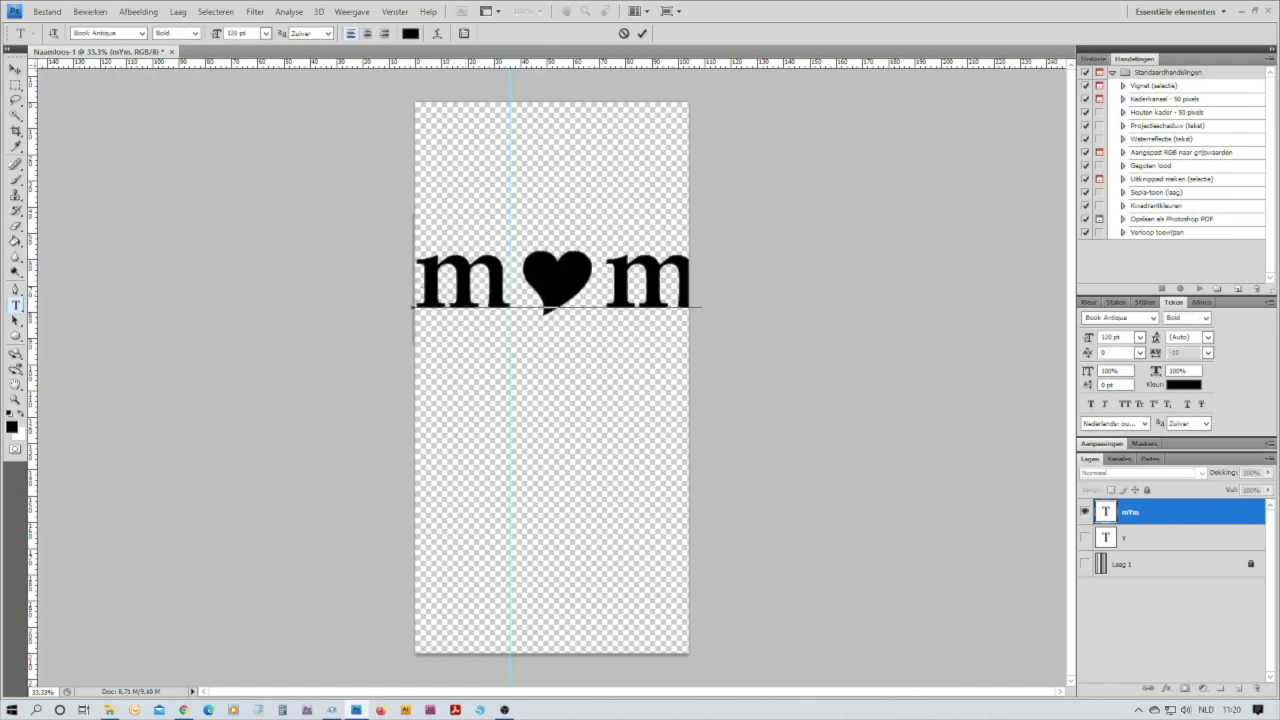
Select the whole m-heart-m text and set its tracking to -100 after trying -50
drag(418, 290, 713, 308)
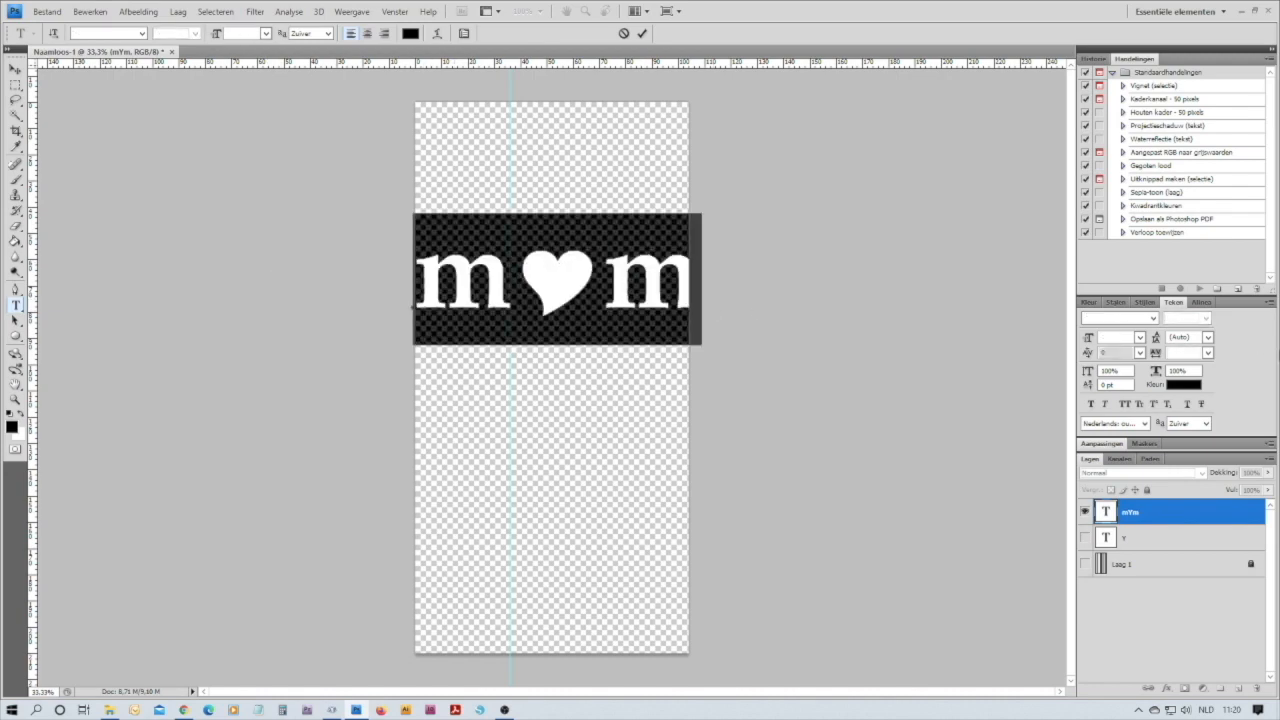
click(1207, 353)
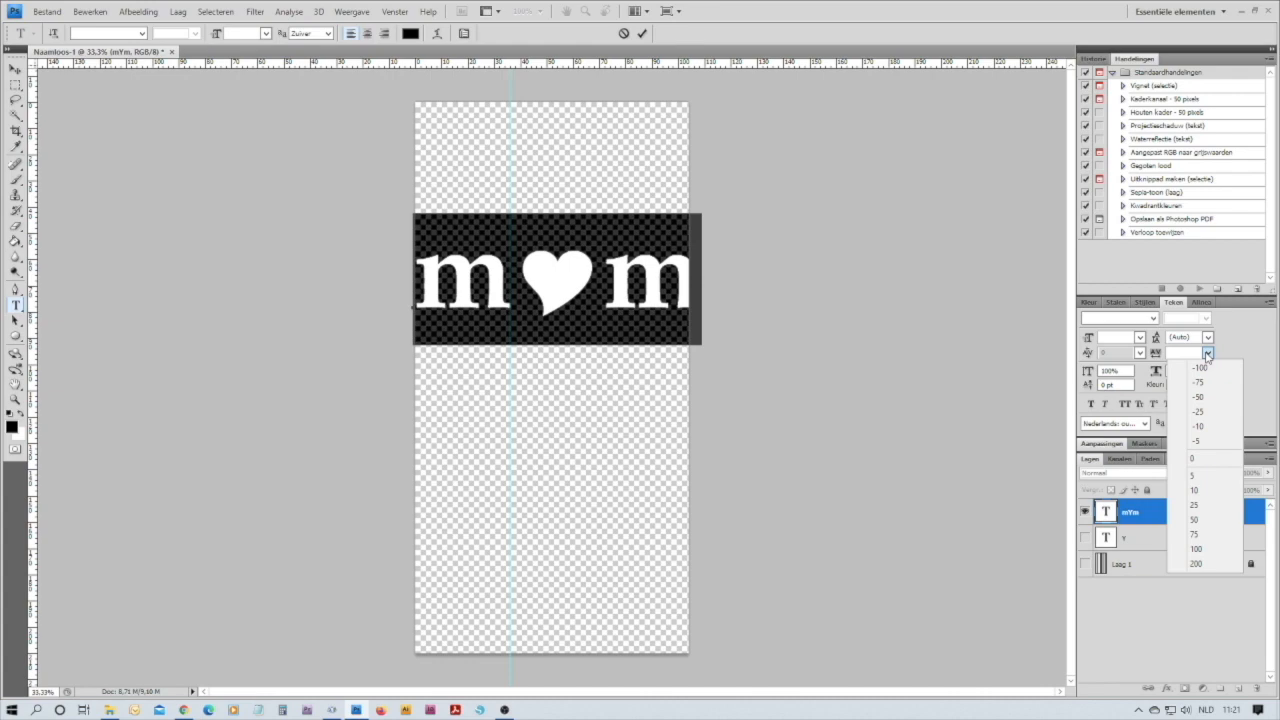
click(1202, 399)
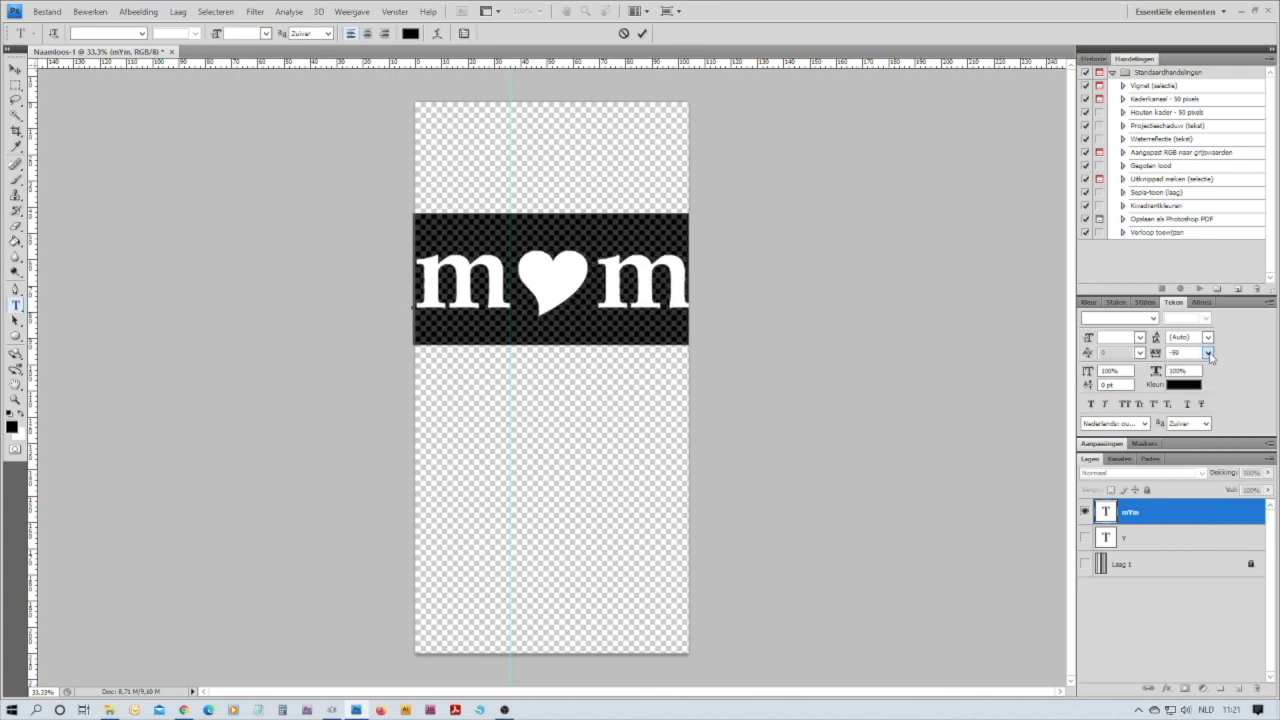
click(1208, 353)
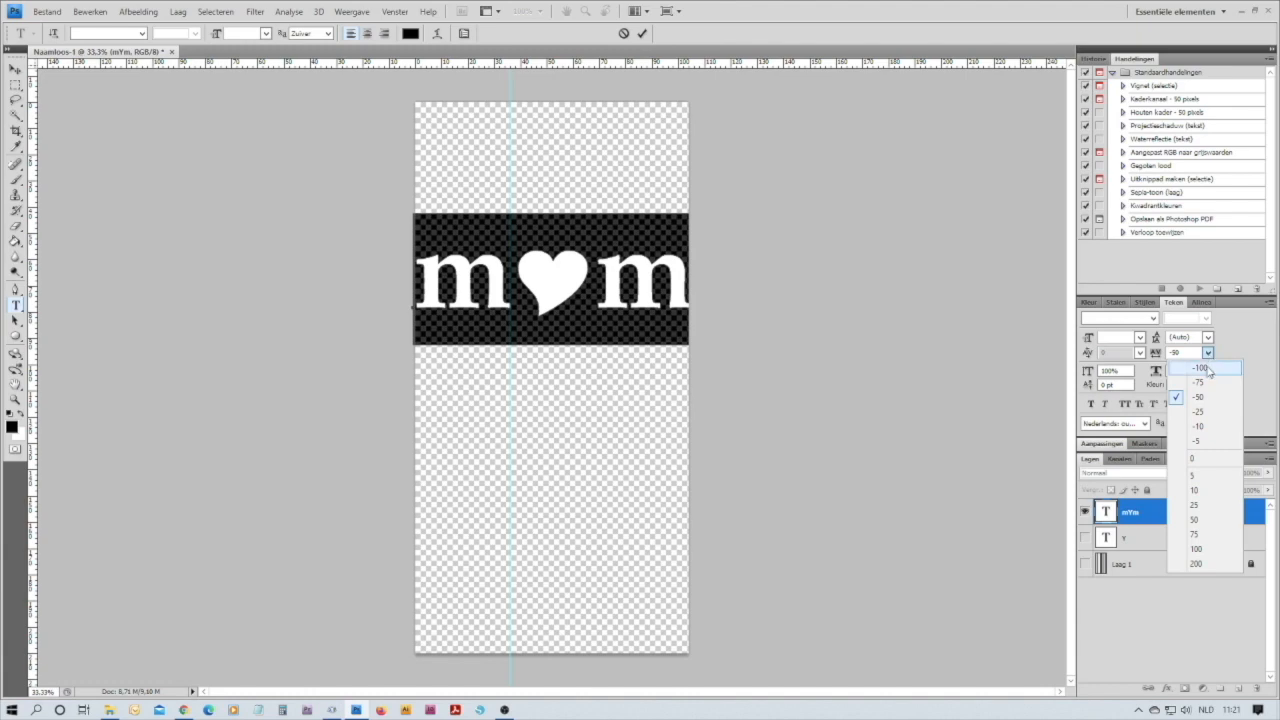
click(1208, 370)
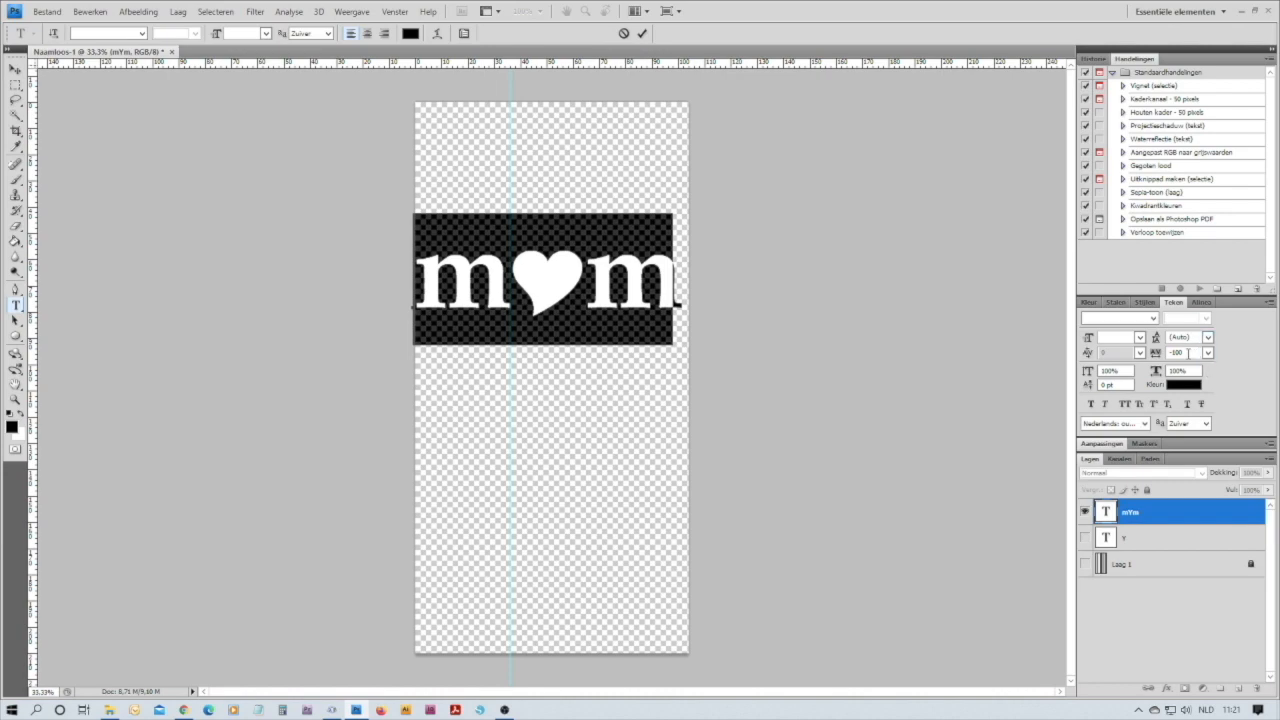
Tighten the tracking of the whole m-heart-m text to -120 after trying -110 and -115
drag(1189, 354, 1177, 361)
text(10)
key(Return)
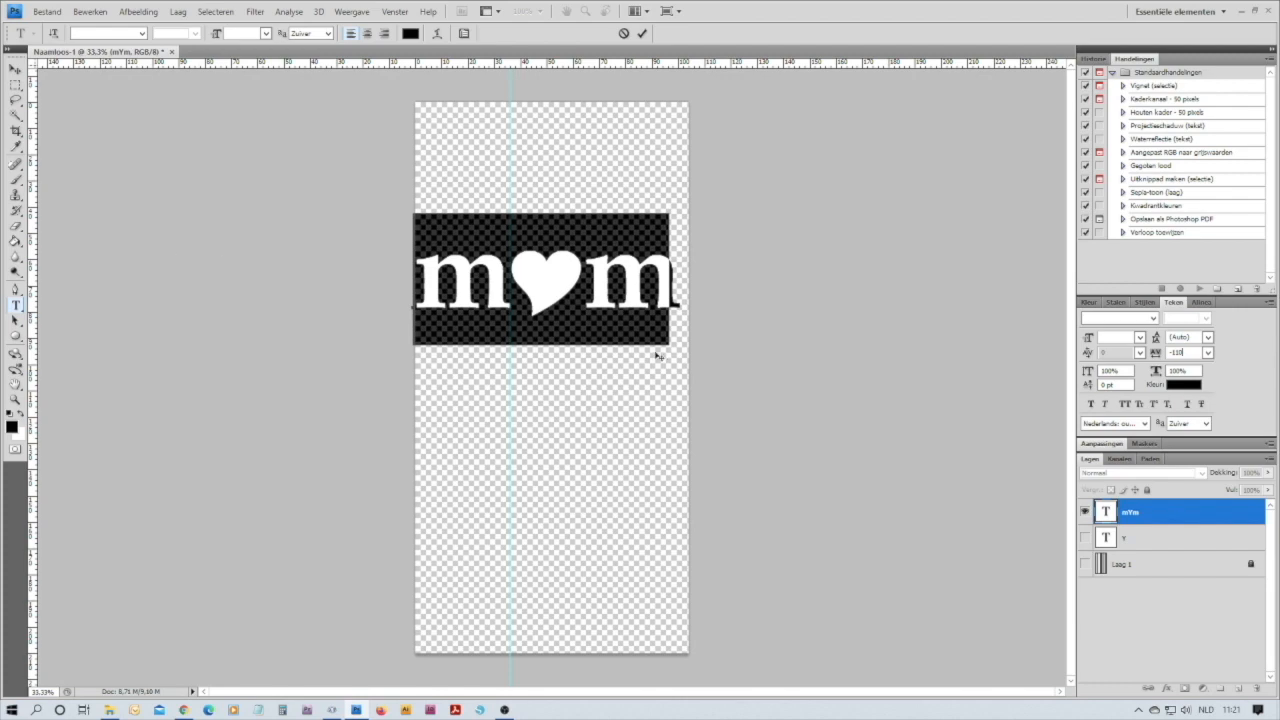
key(BackSpace)
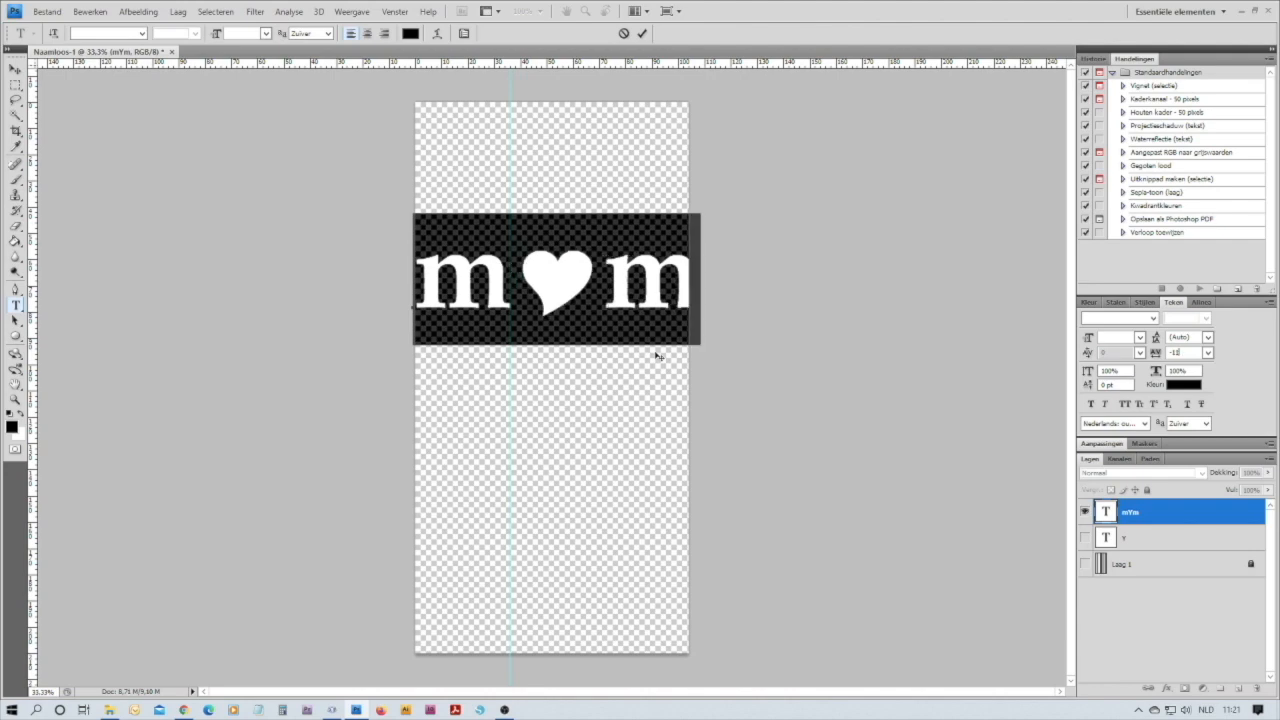
text(5)
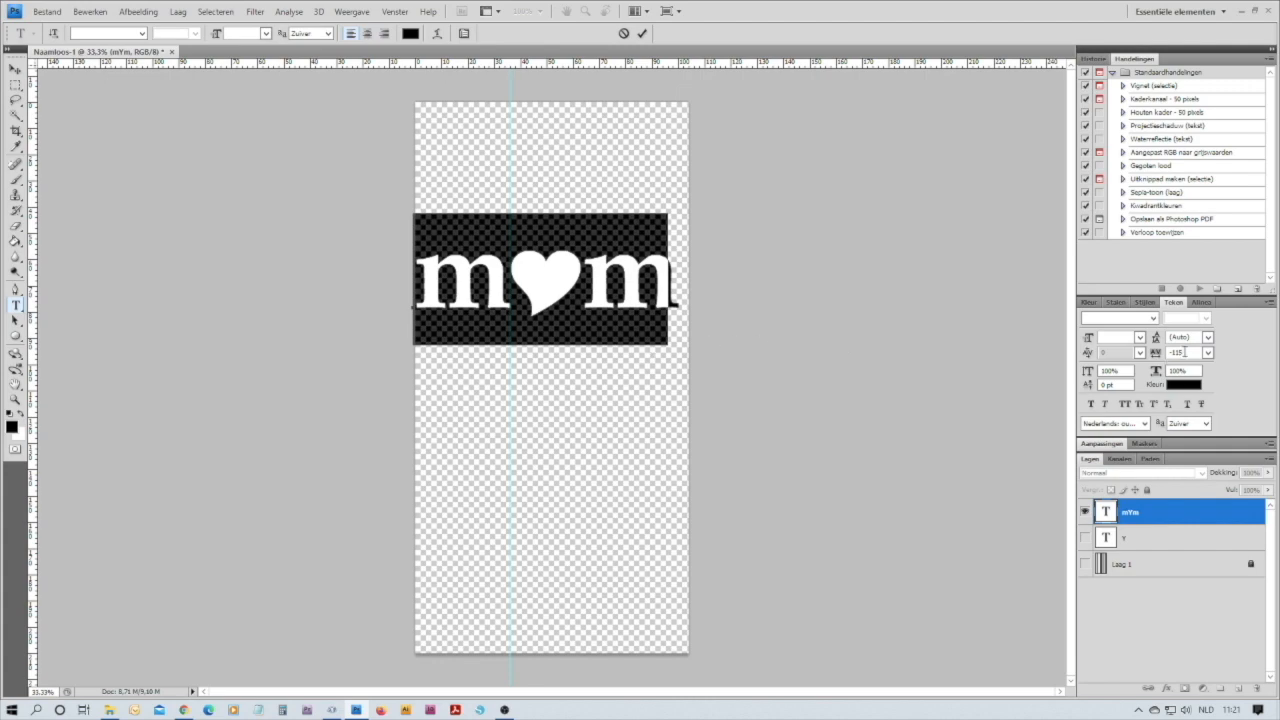
key(BackSpace)
key(BackSpace)
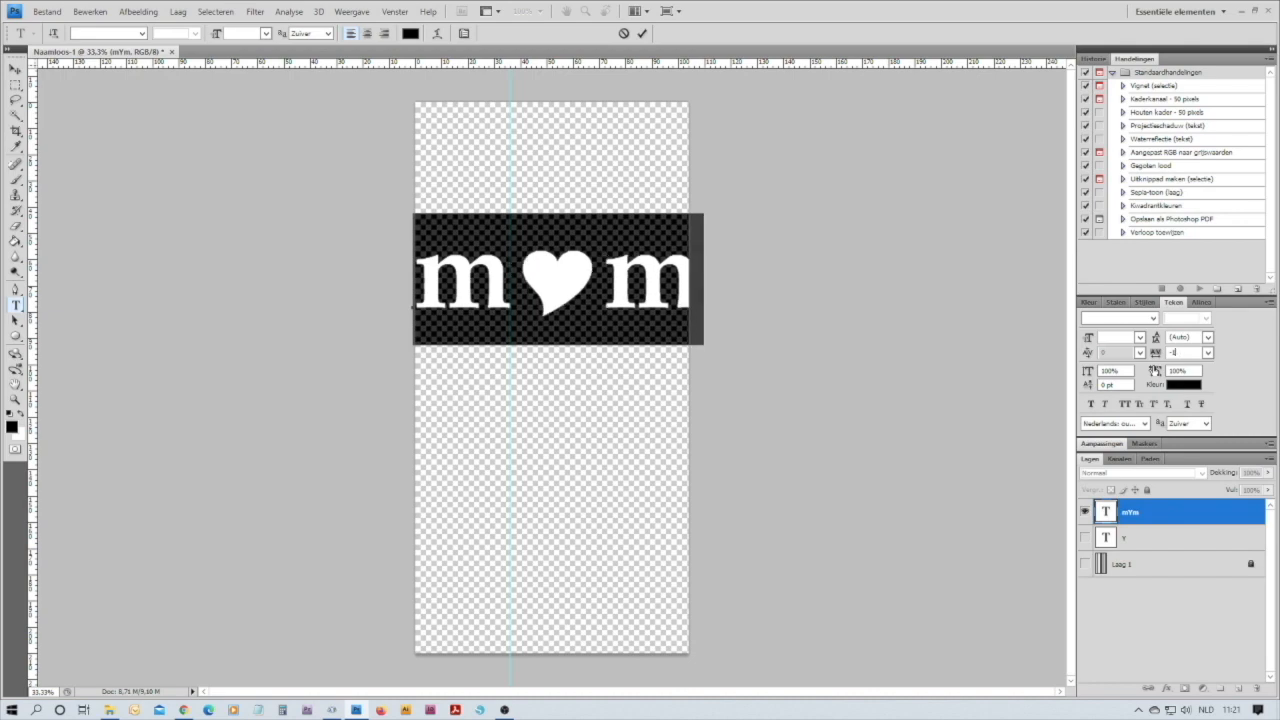
text(20)
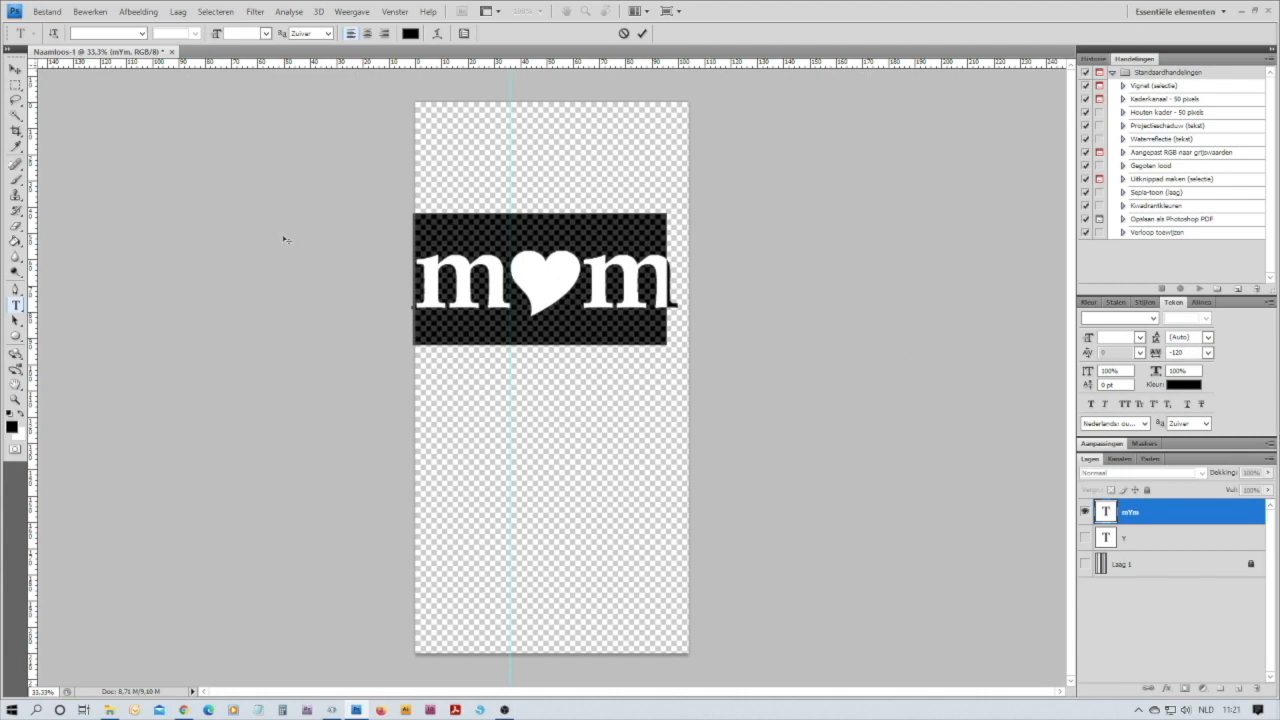
Move the m-heart-m text slightly down and to the right so it sits roughly centred across the document width
click(16, 70)
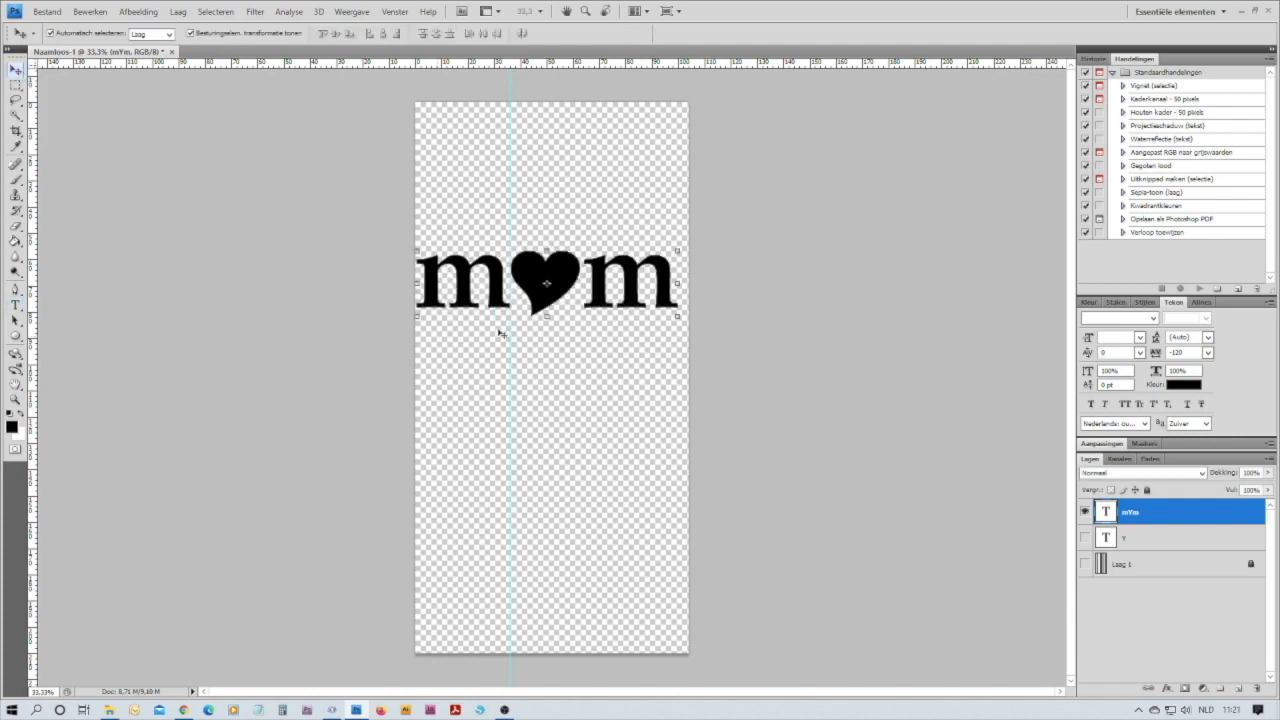
drag(537, 305, 547, 322)
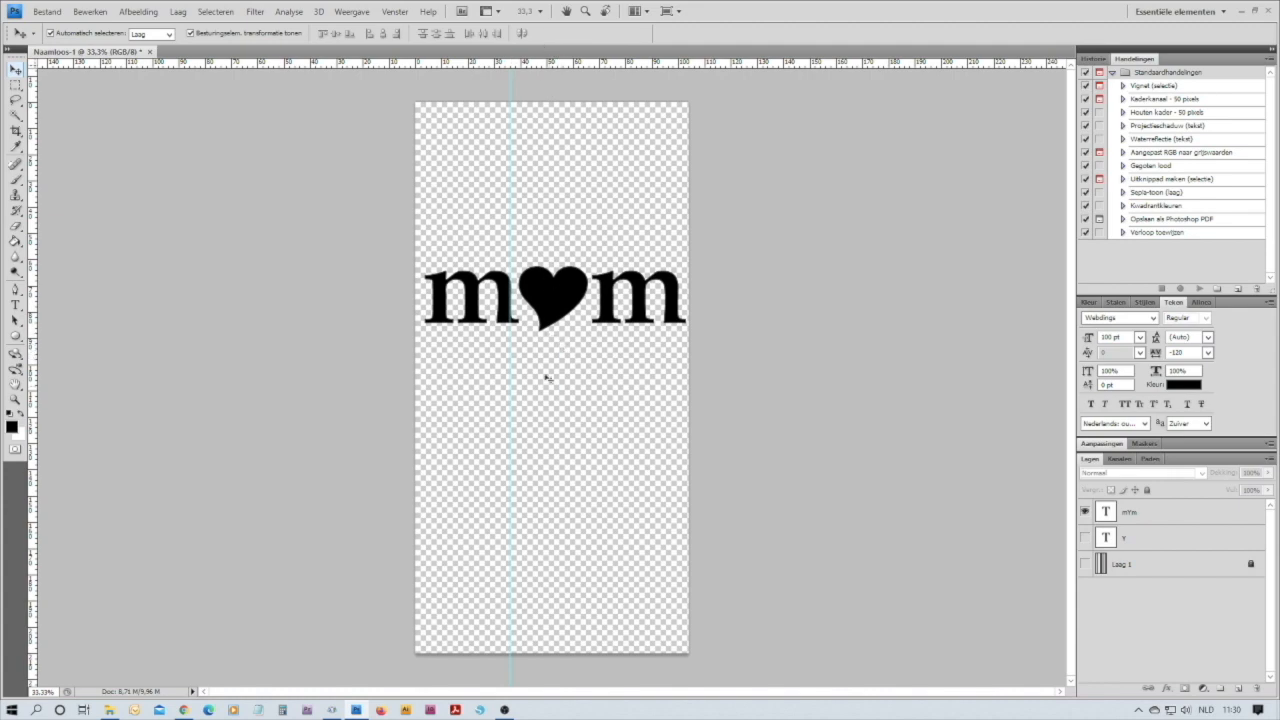
Nudge the m-heart-m text slightly down and towards the document's left edge, and stretch its width to about 102.5% so it nearly fills the document width
click(551, 316)
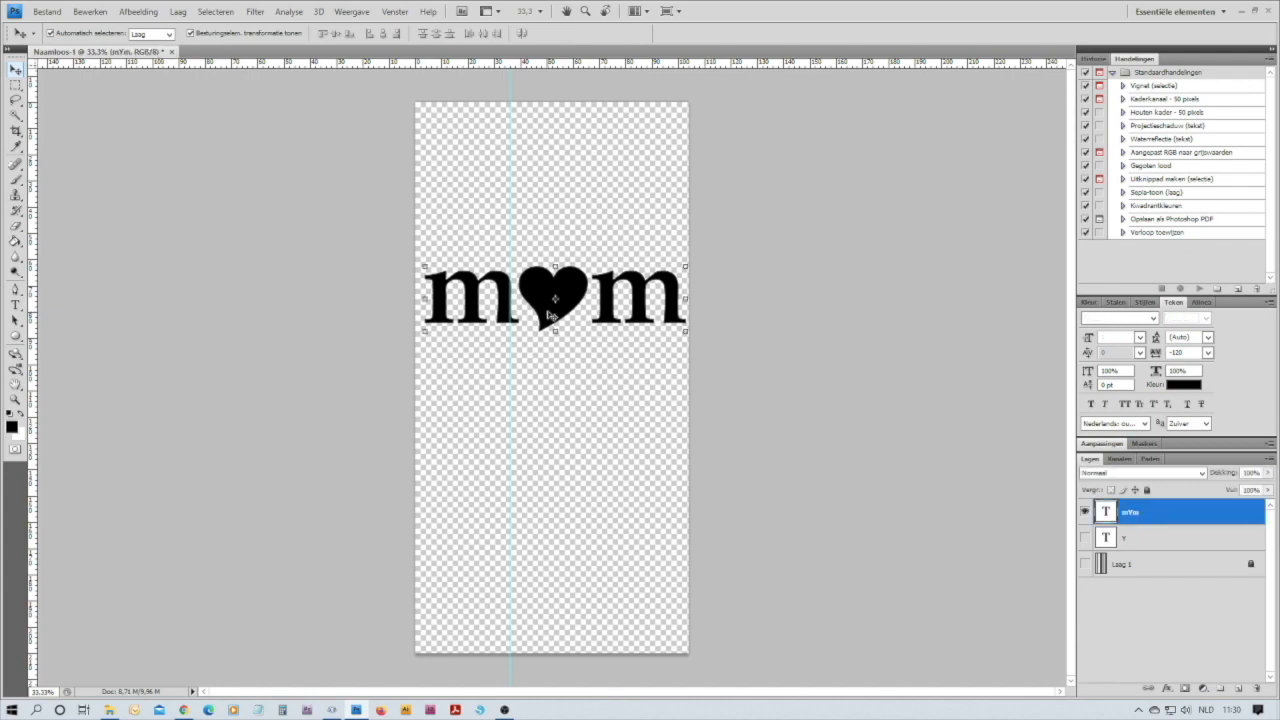
drag(548, 312, 546, 322)
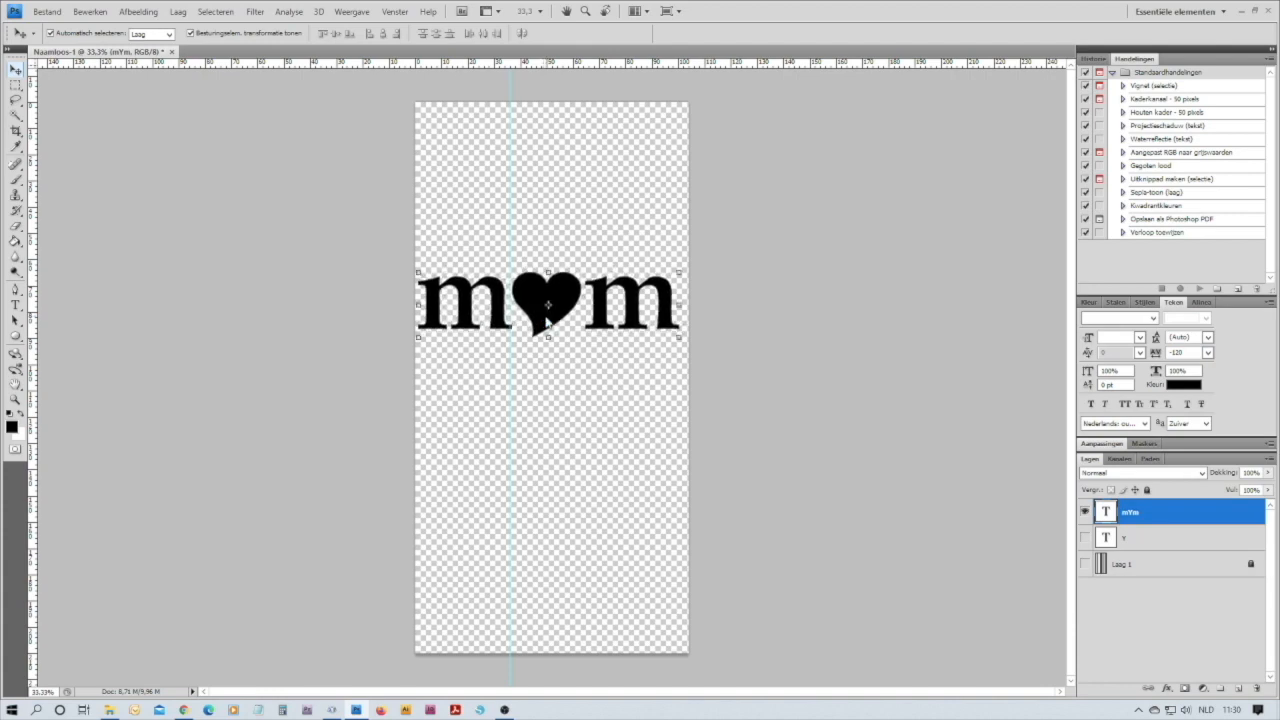
click(681, 304)
drag(681, 304, 687, 301)
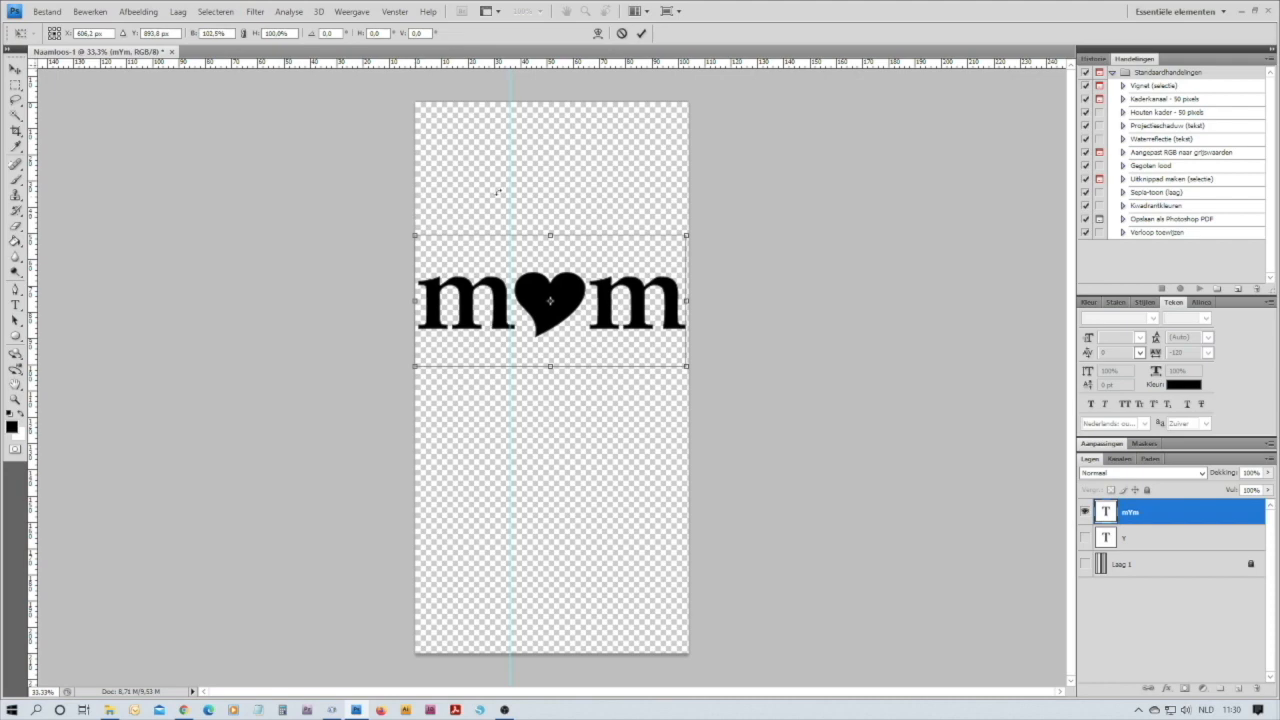
key(Return)
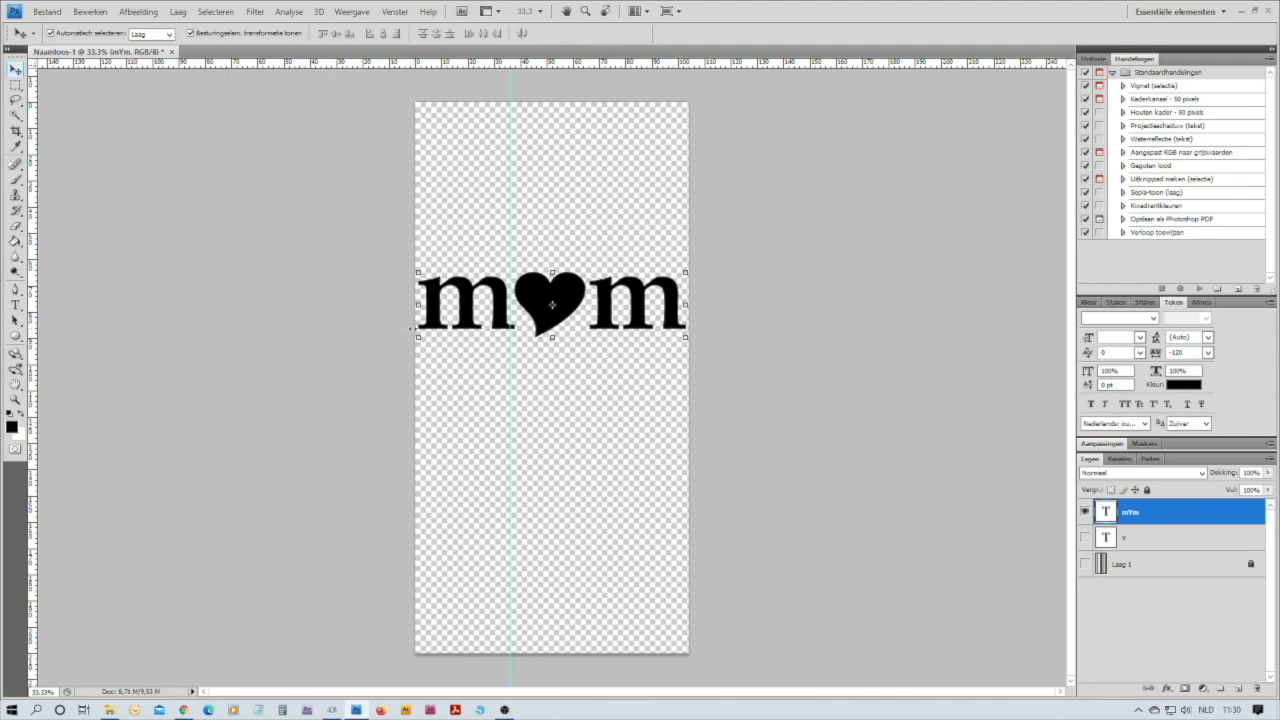
click(421, 342)
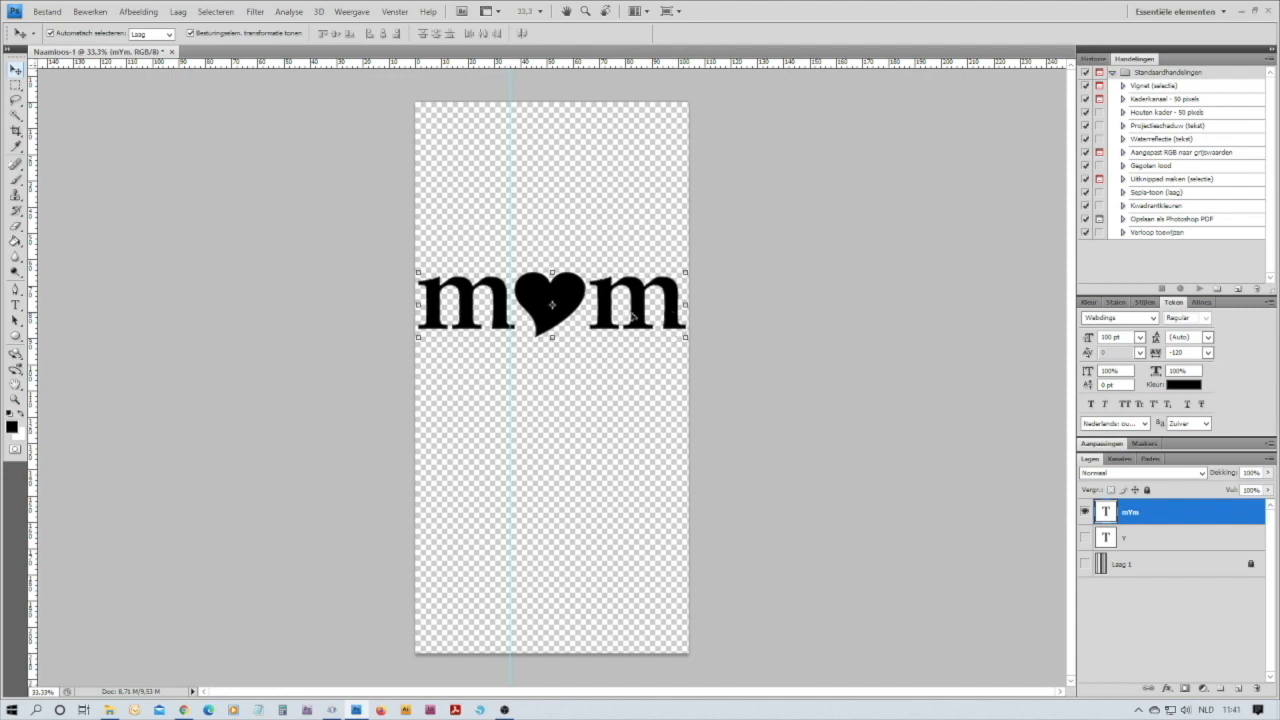
Make the hidden separate heart text layer Y visible and delete that layer
click(1086, 539)
right_click(1153, 543)
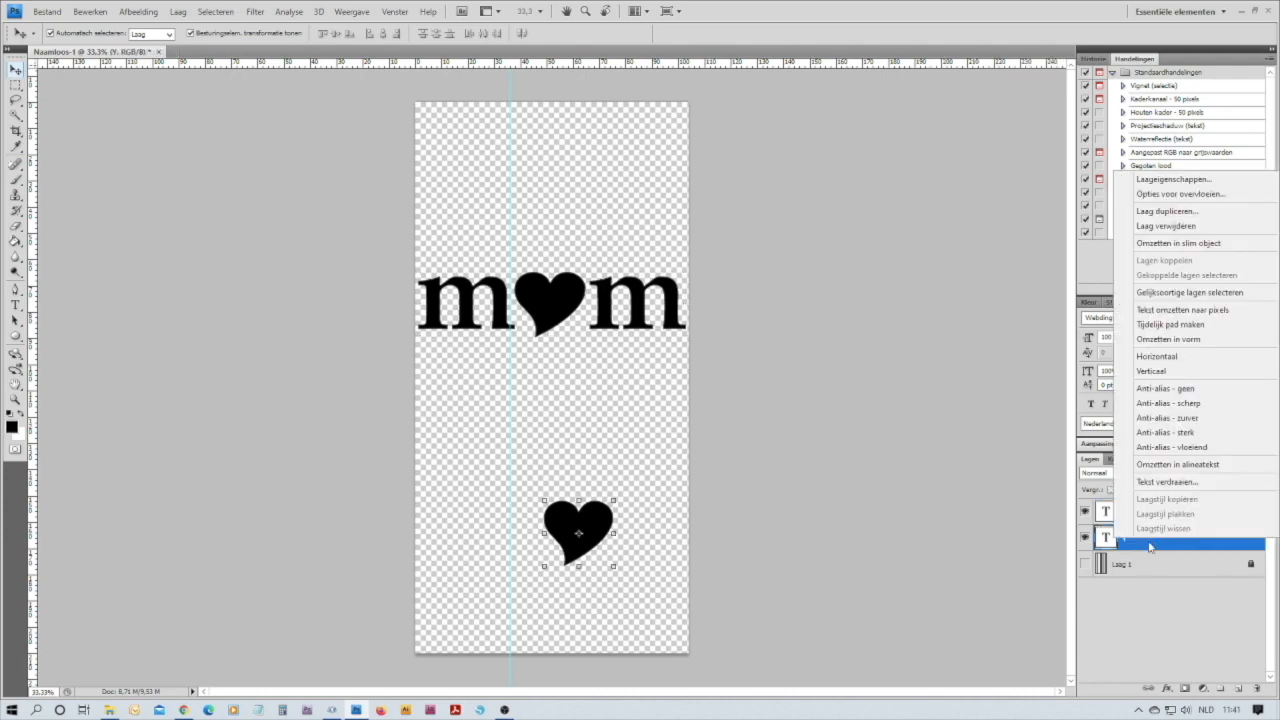
click(1176, 227)
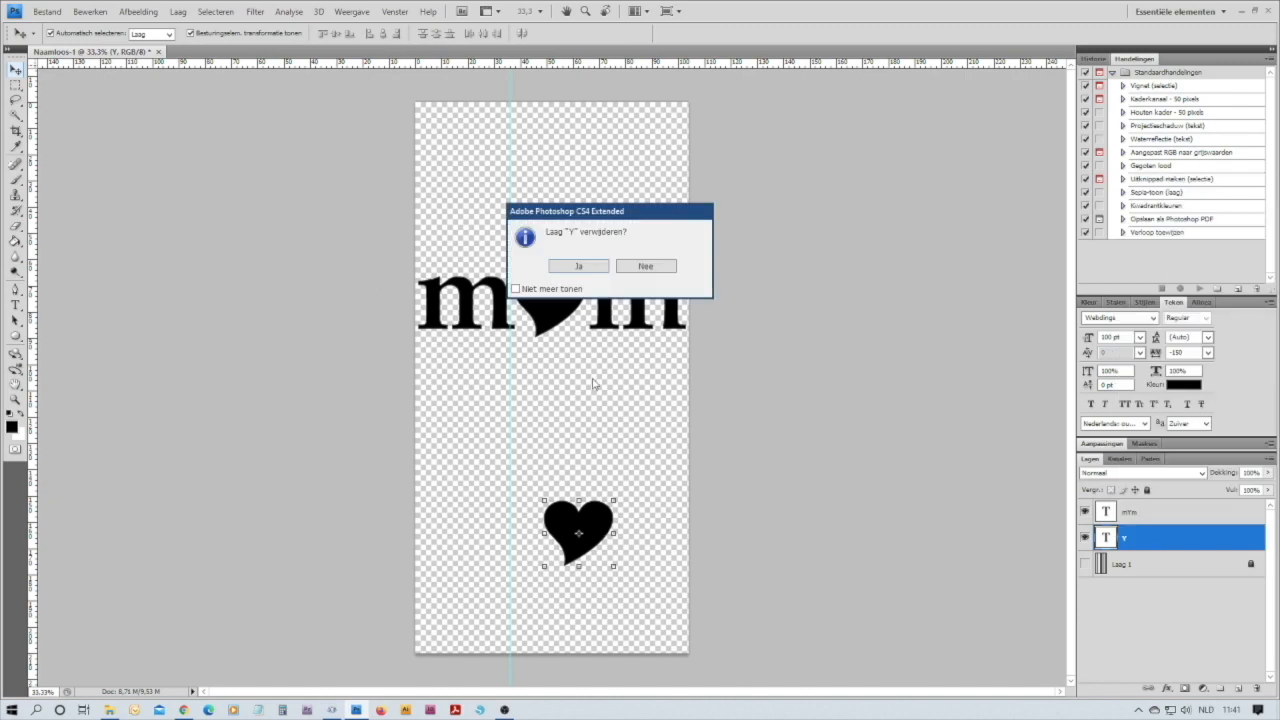
click(578, 266)
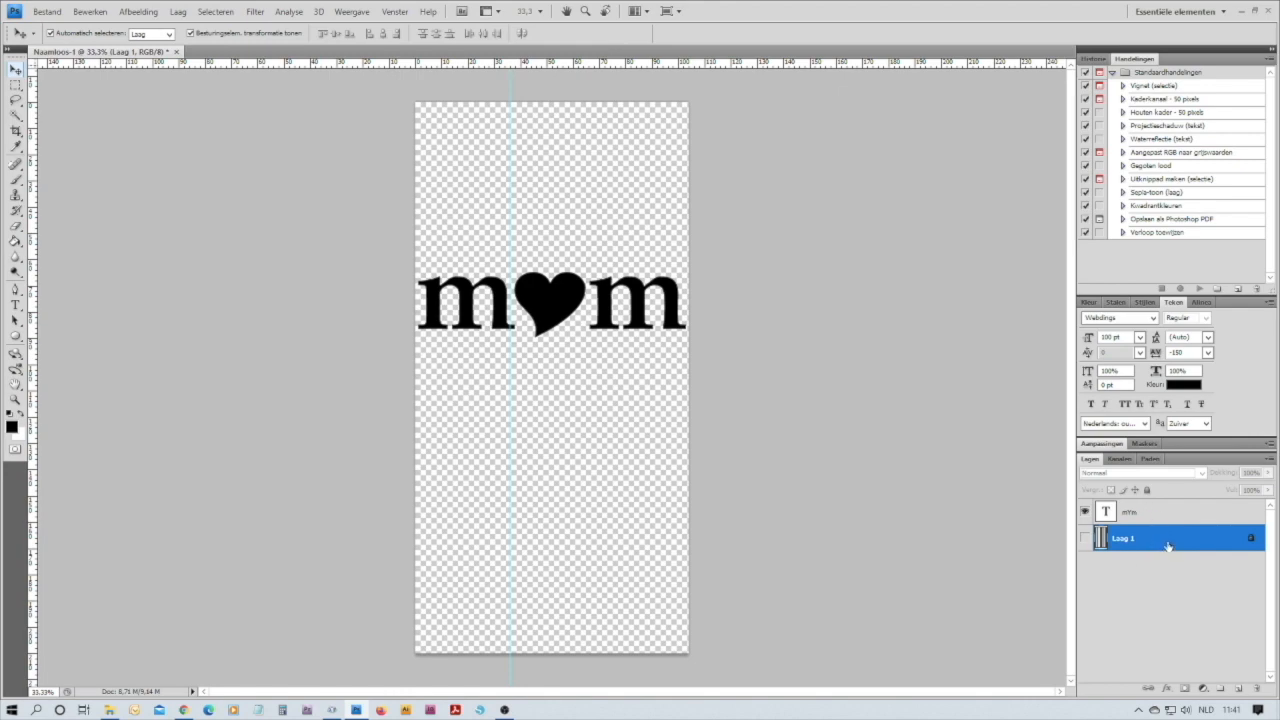
Show the striped layer Laag 1, place it above the text layer, and make it a clipping mask on the m-heart-m text
click(1085, 539)
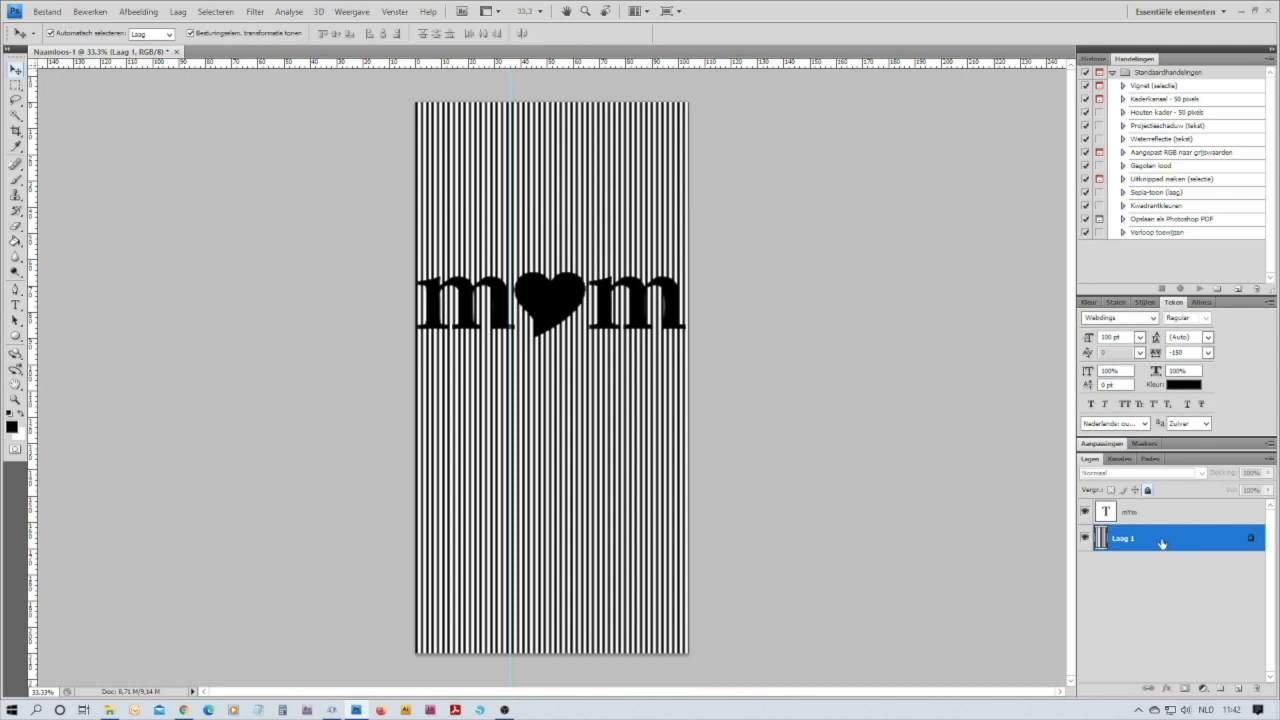
drag(1161, 543, 1160, 497)
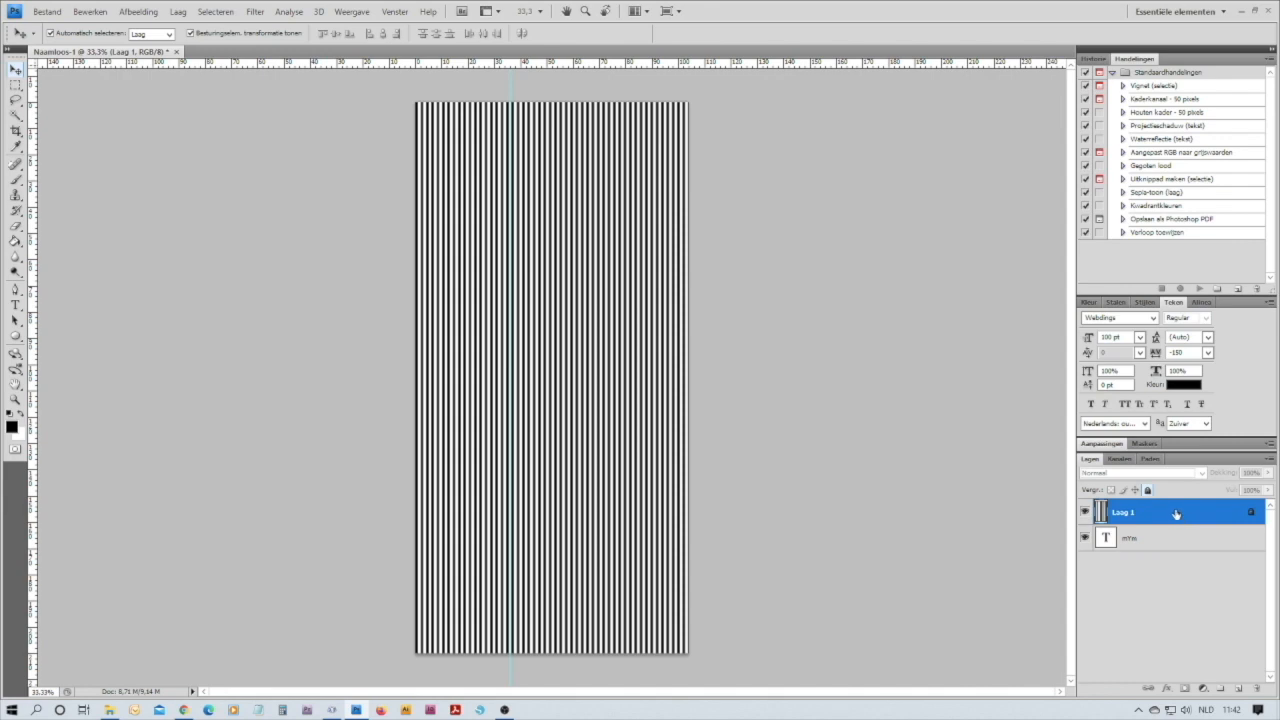
right_click(1176, 513)
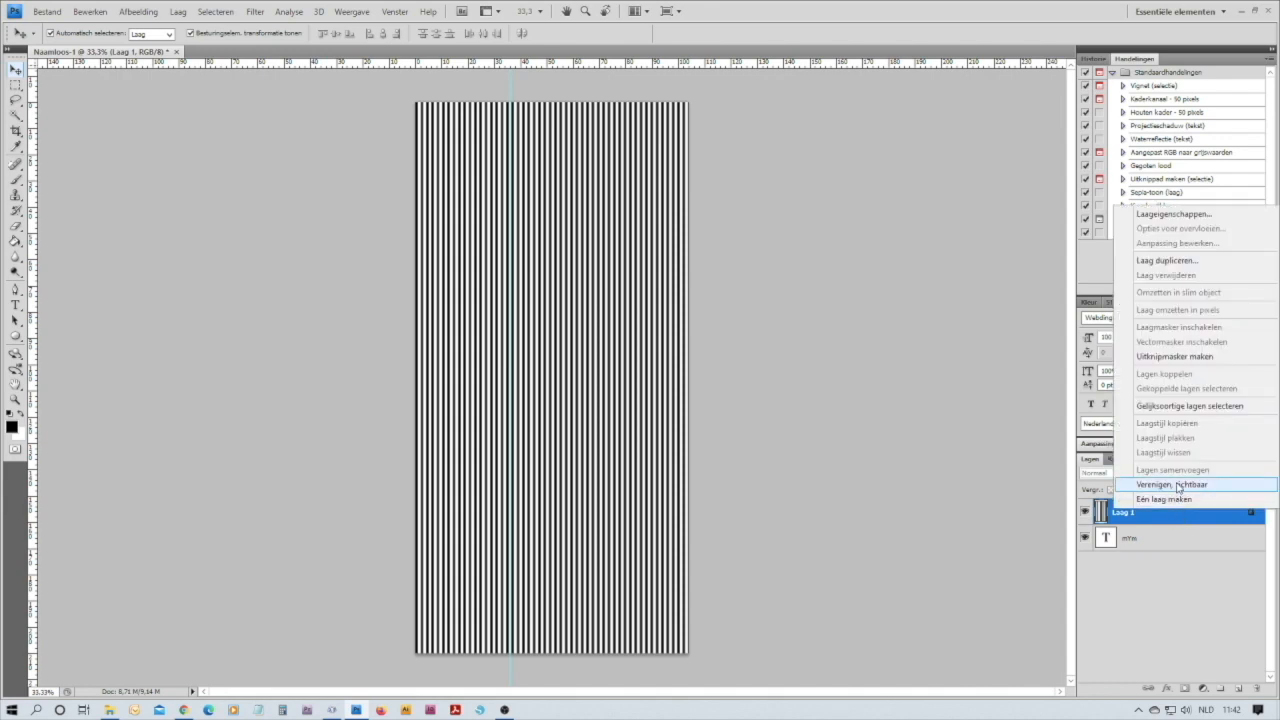
click(1184, 357)
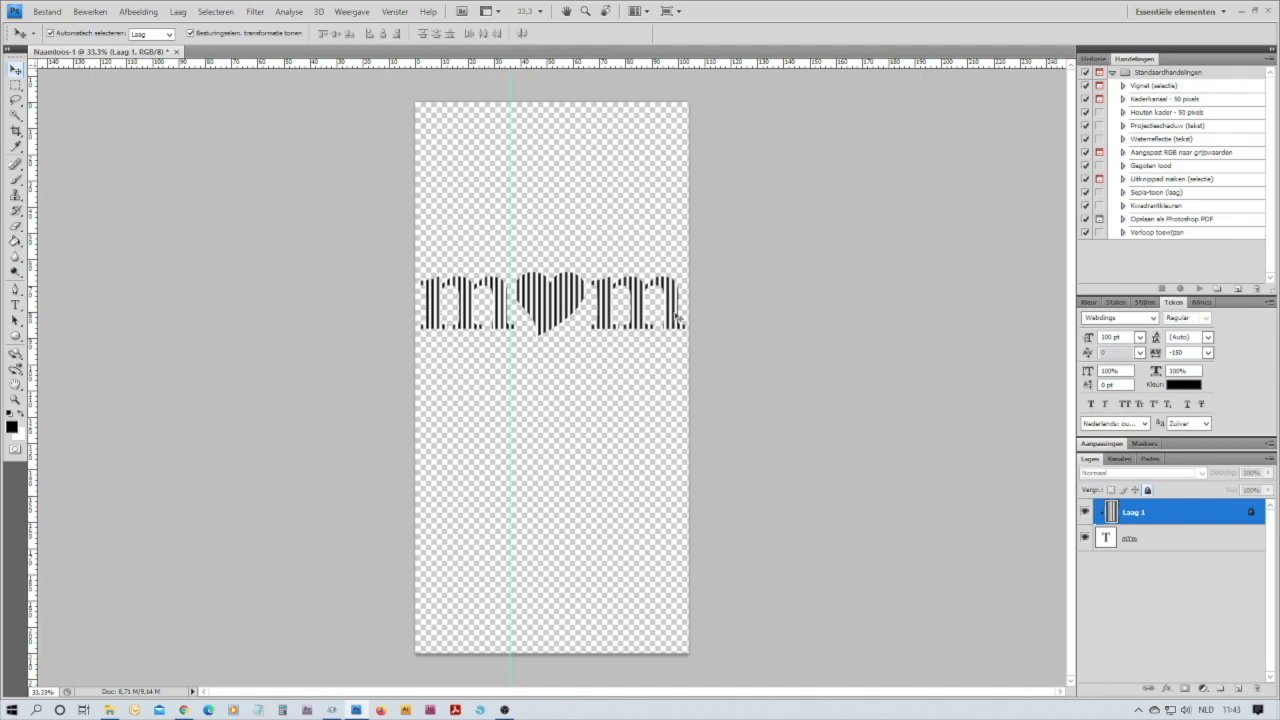
Select both the striped layer and the text layer, and flatten the image into one background layer
click(595, 430)
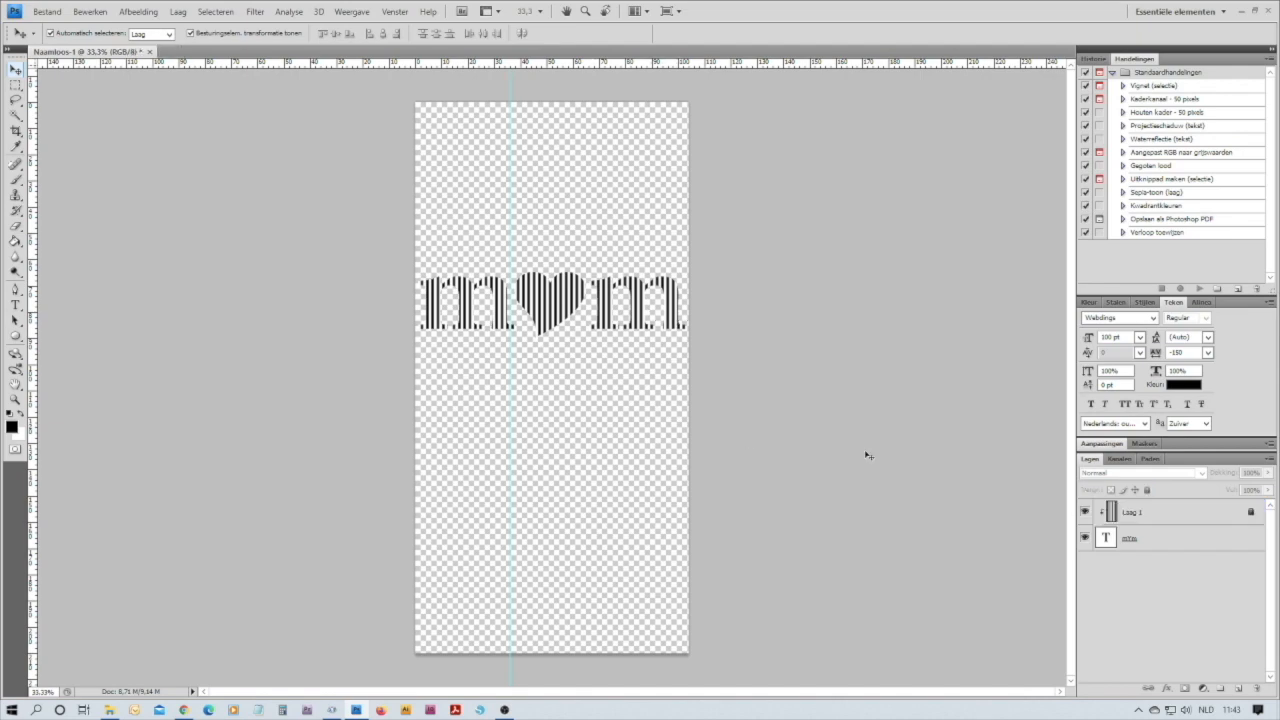
click(1183, 513)
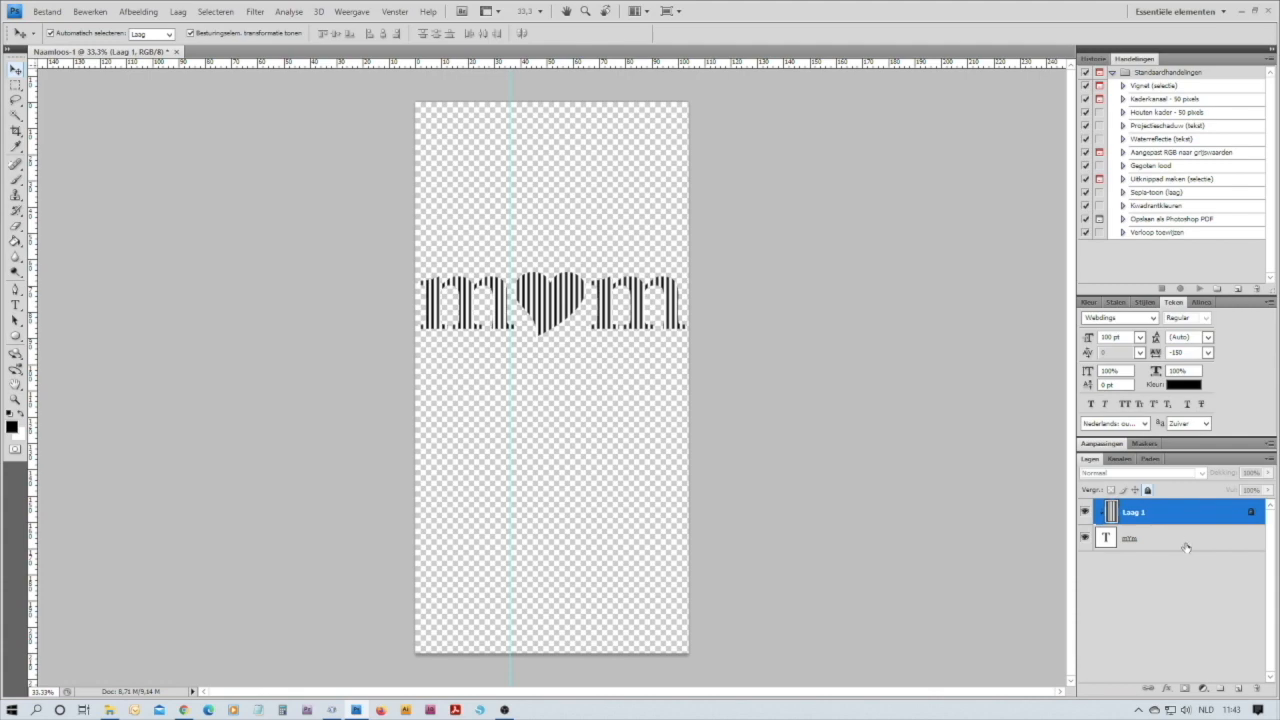
shift+click(1184, 541)
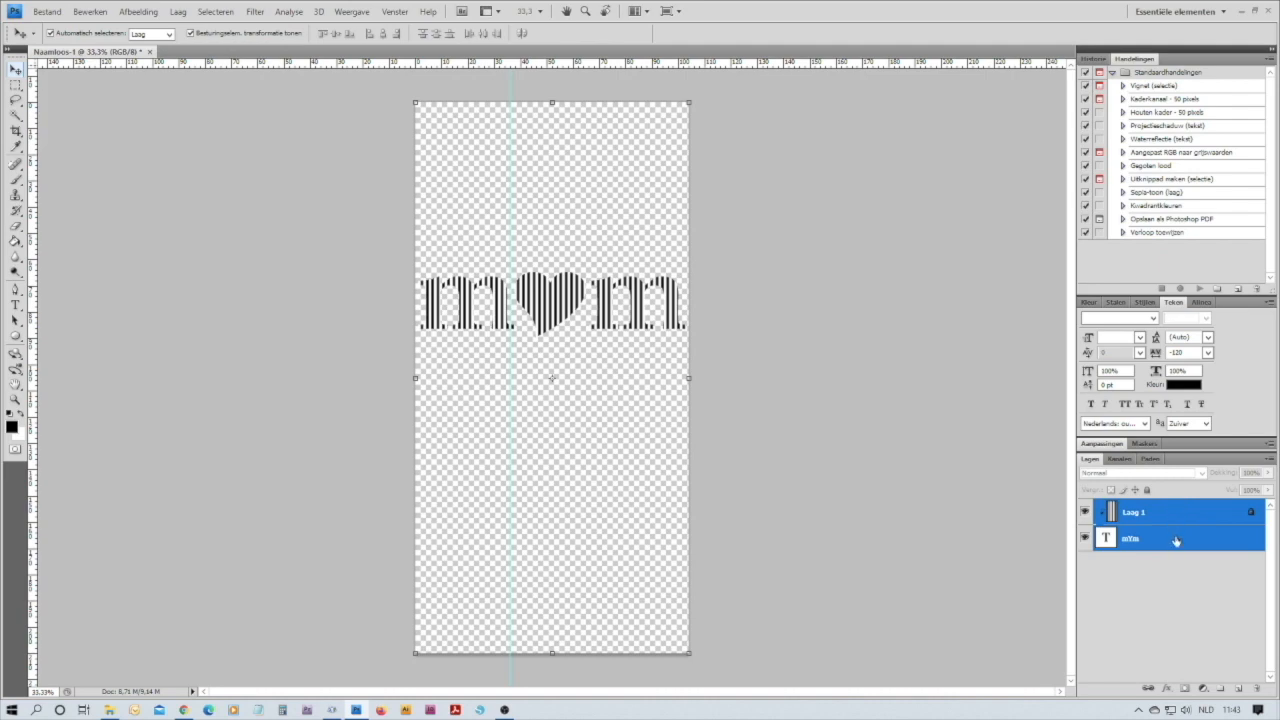
click(178, 12)
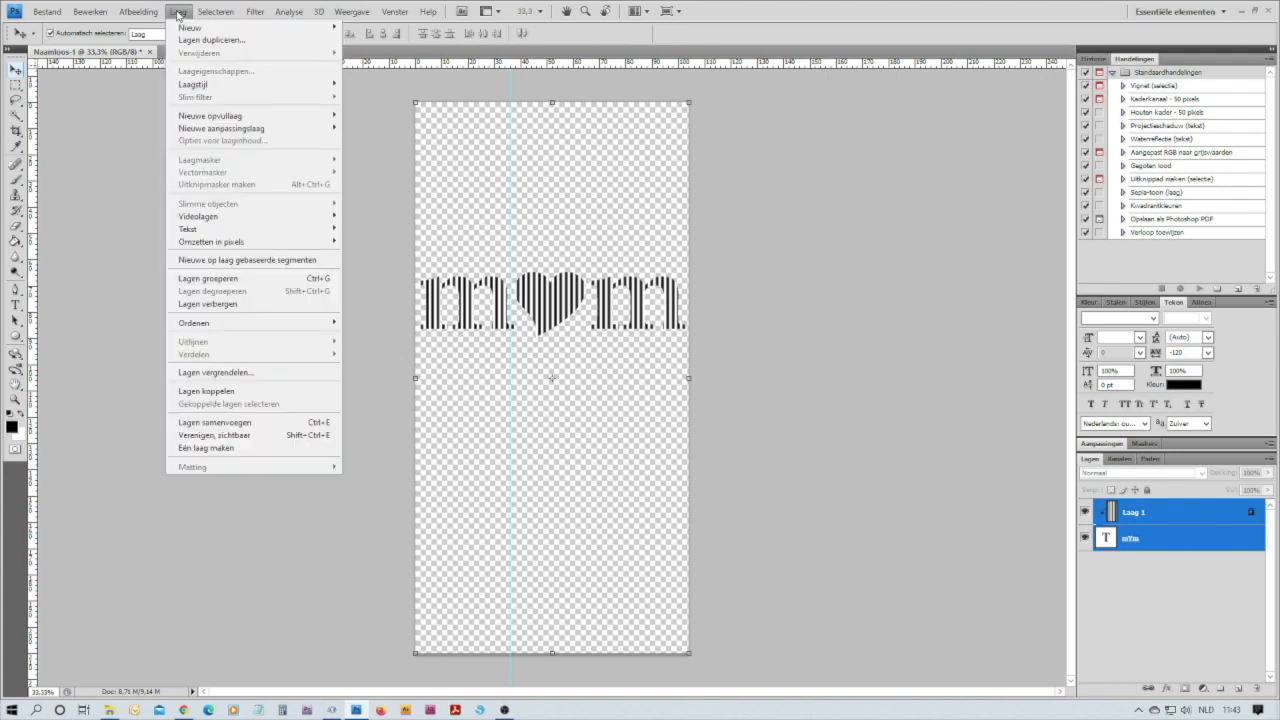
click(227, 450)
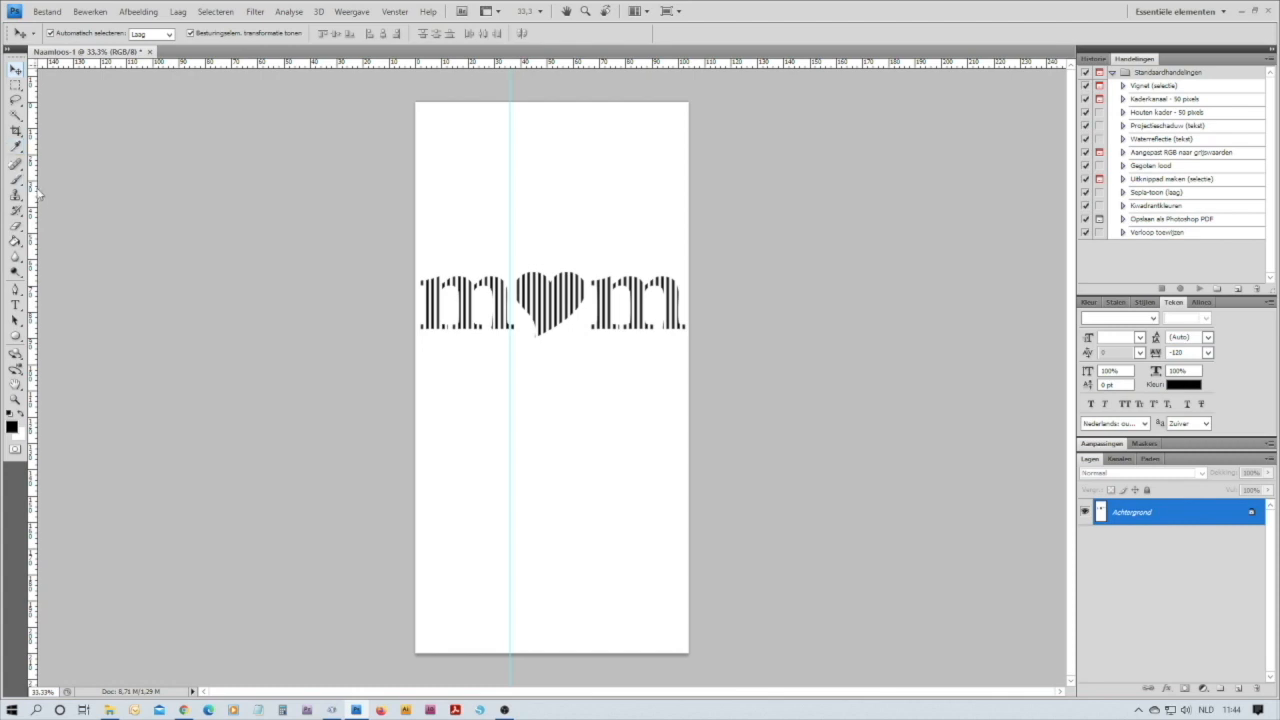
Select a rectangle across the full document width around the striped m-heart-m design and copy it
click(17, 87)
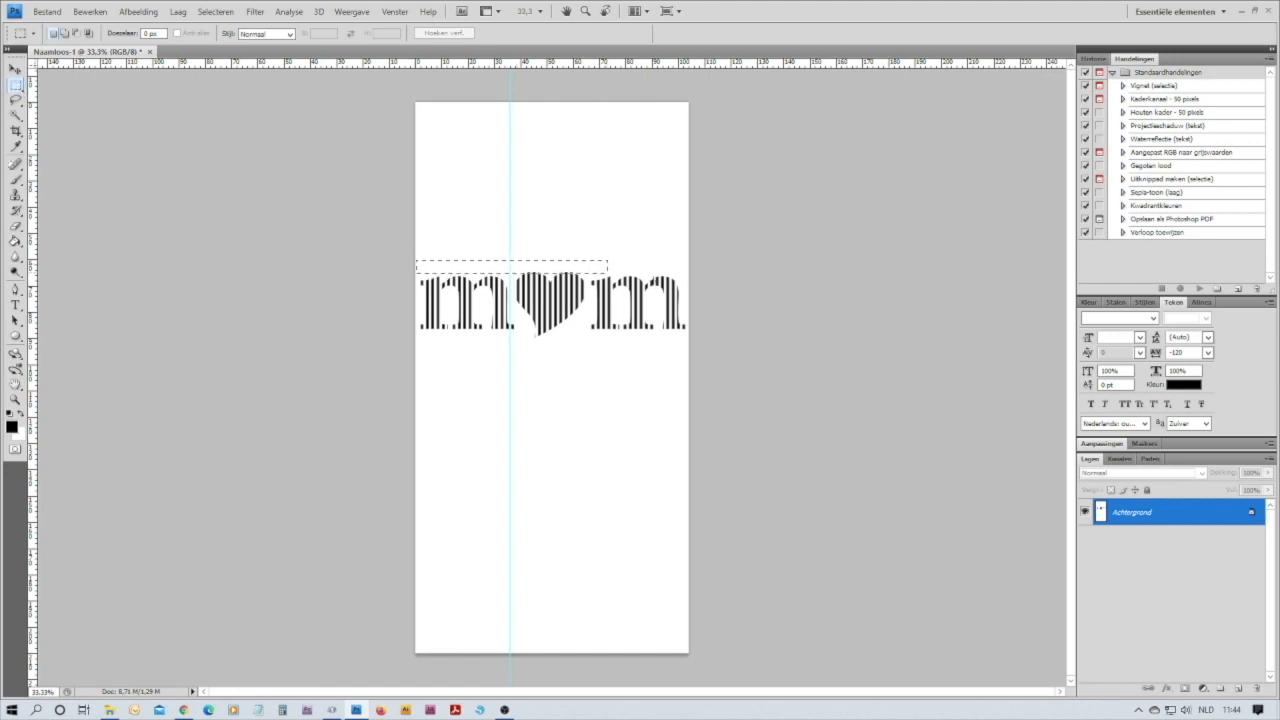
drag(696, 334, 695, 346)
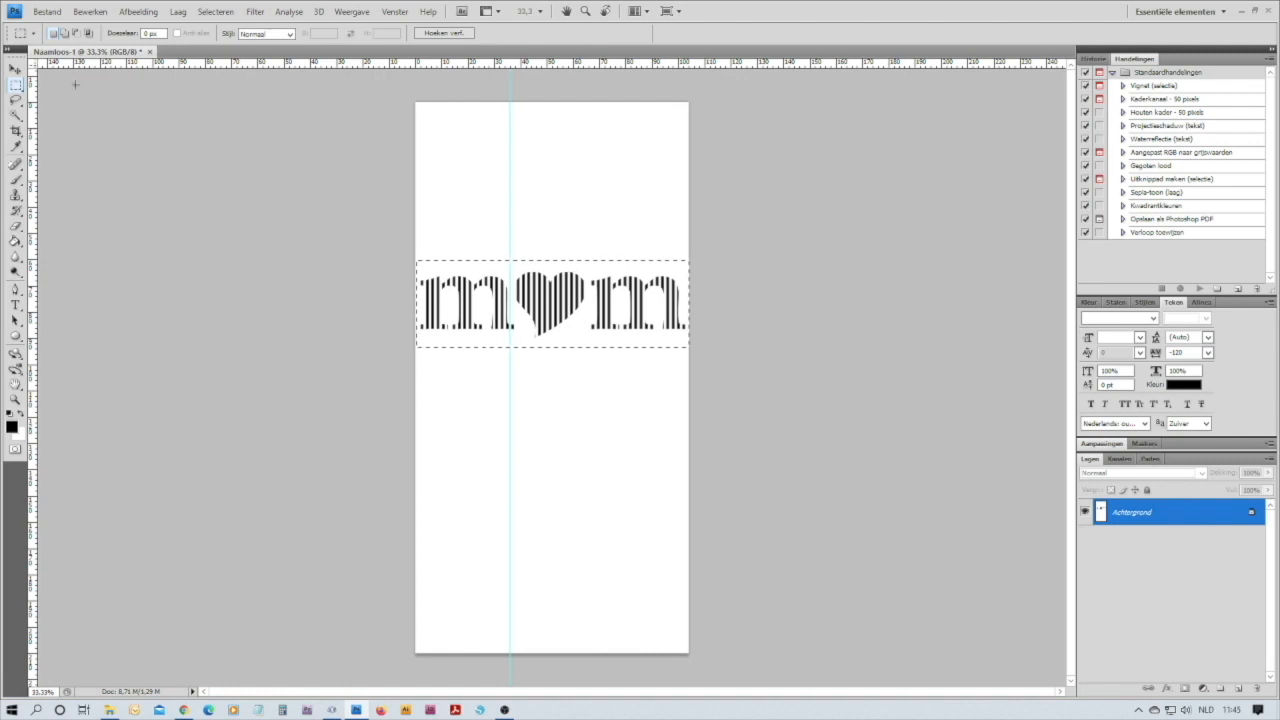
click(90, 14)
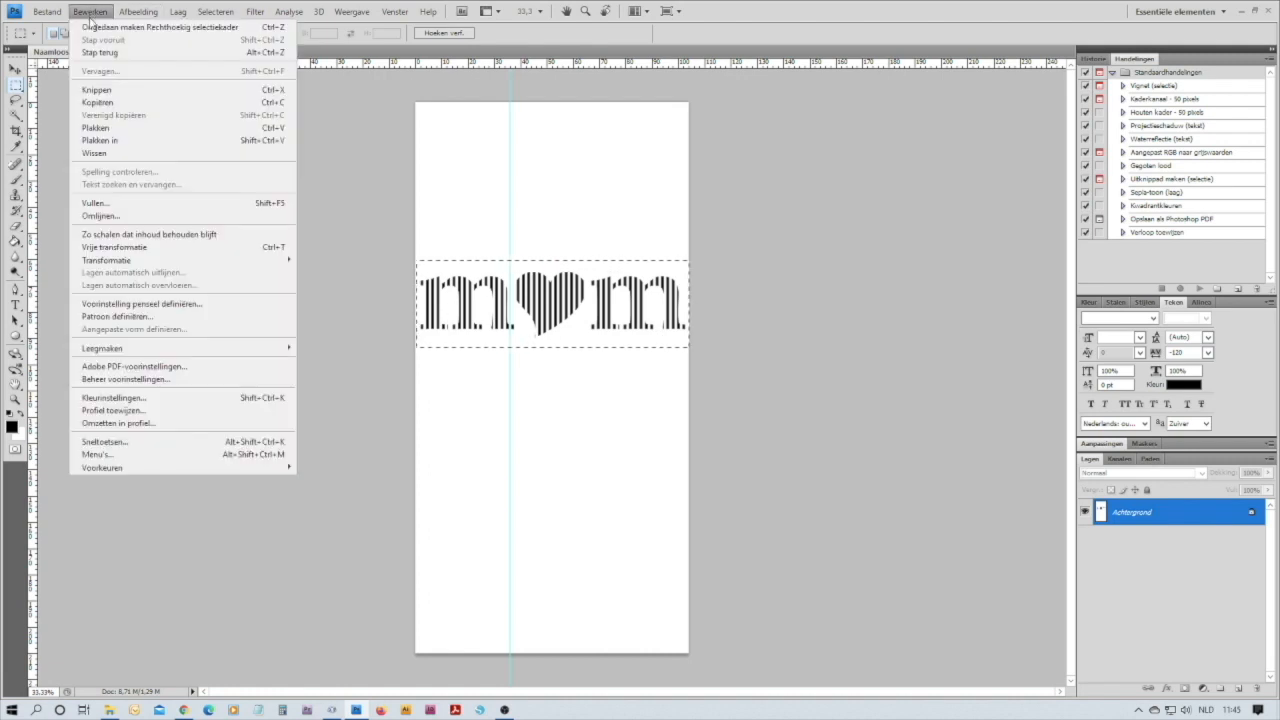
click(100, 103)
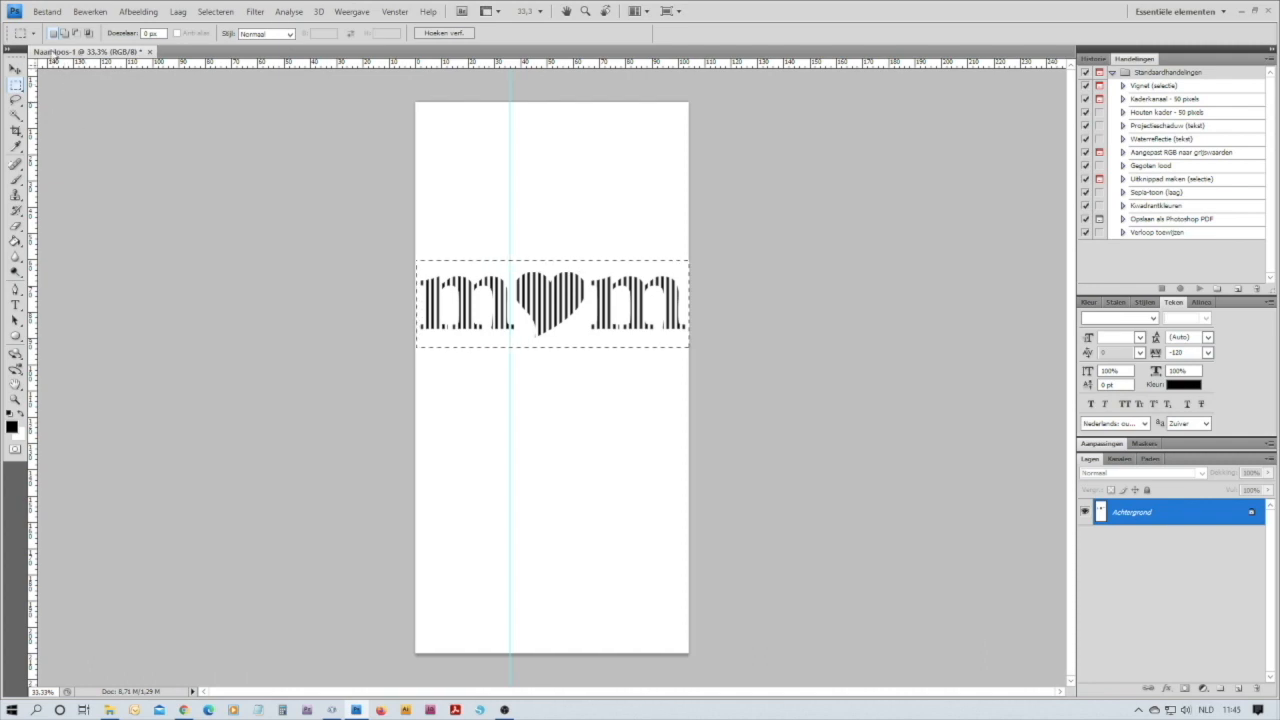
Set up a new document from the A4 liggend preset with its dimensions in mm
click(47, 12)
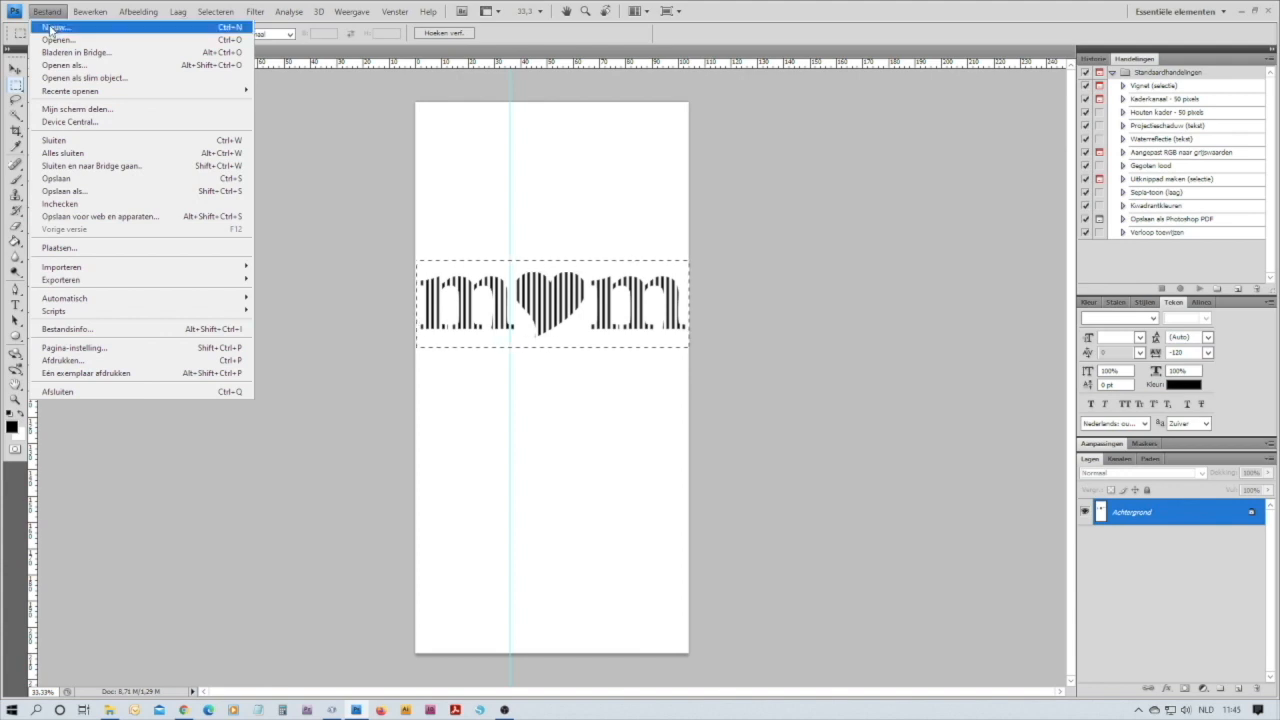
click(56, 27)
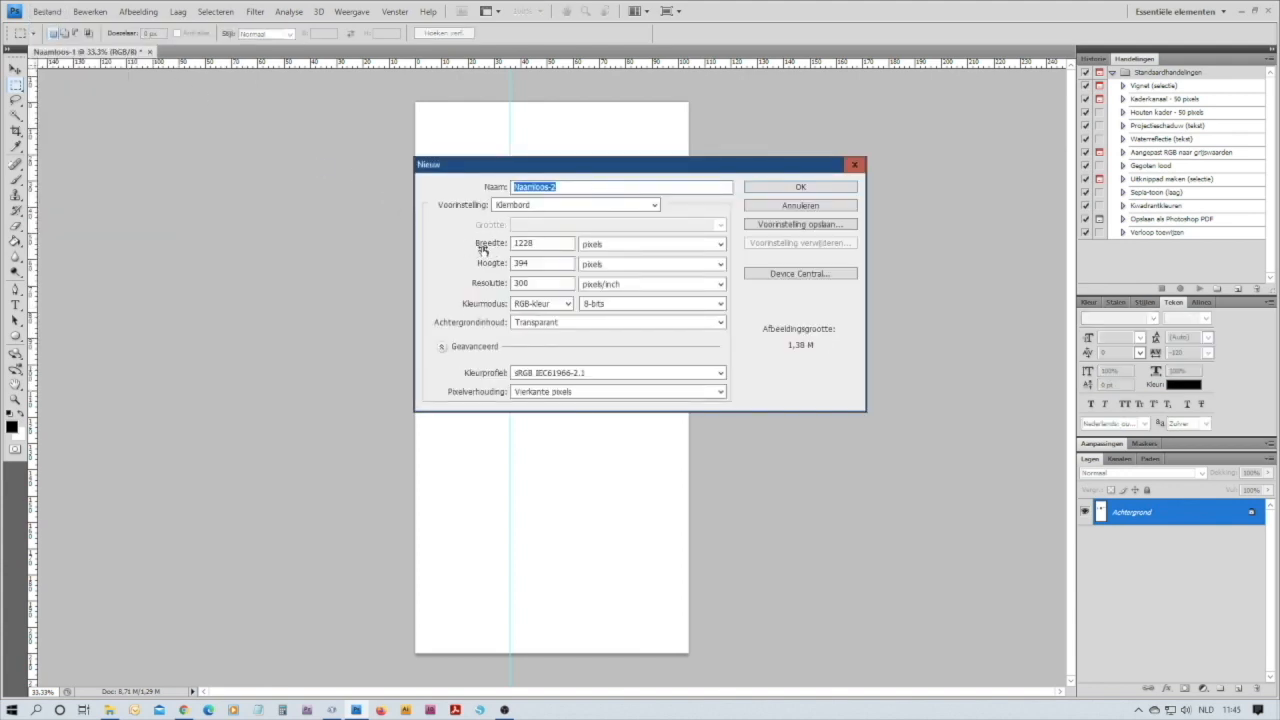
click(655, 206)
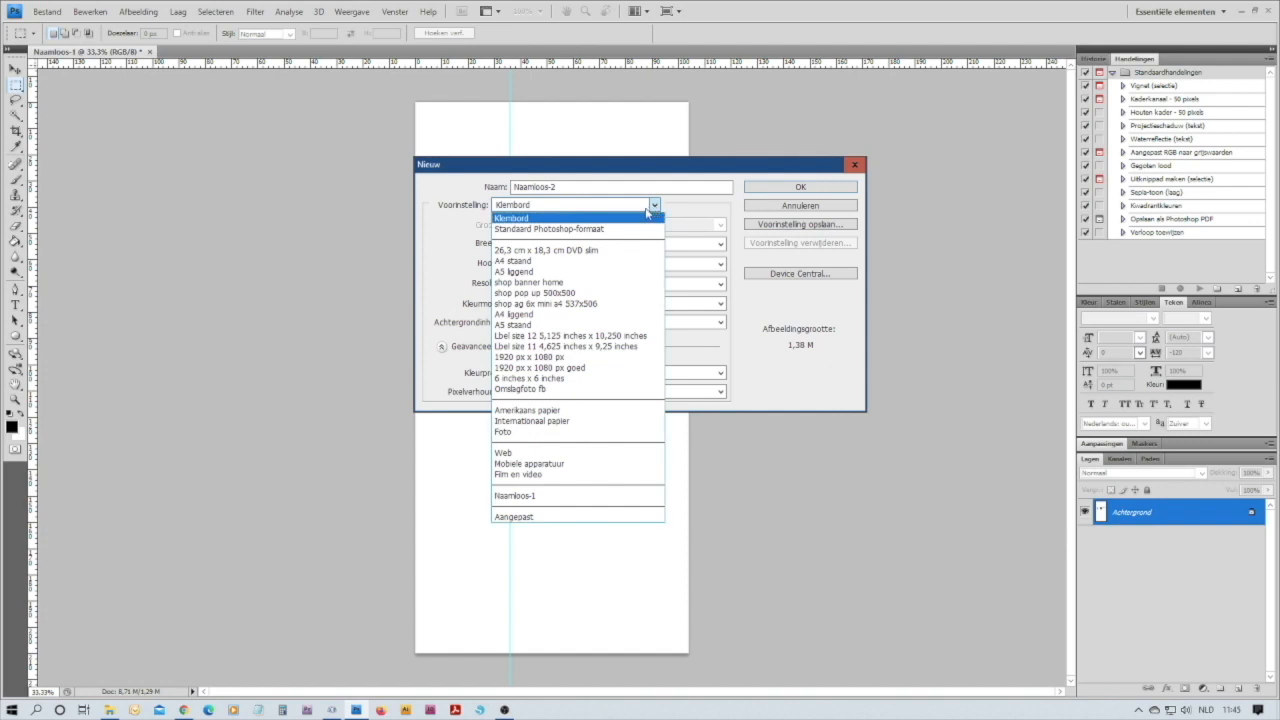
click(560, 316)
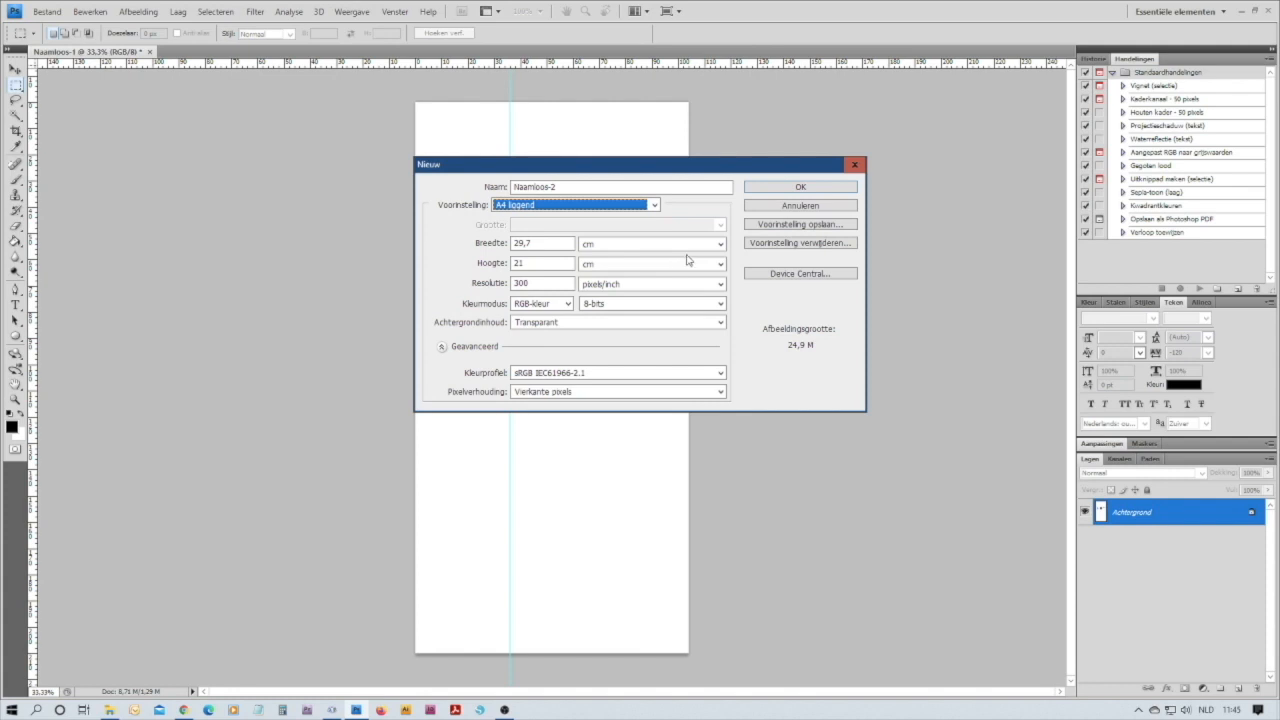
click(720, 244)
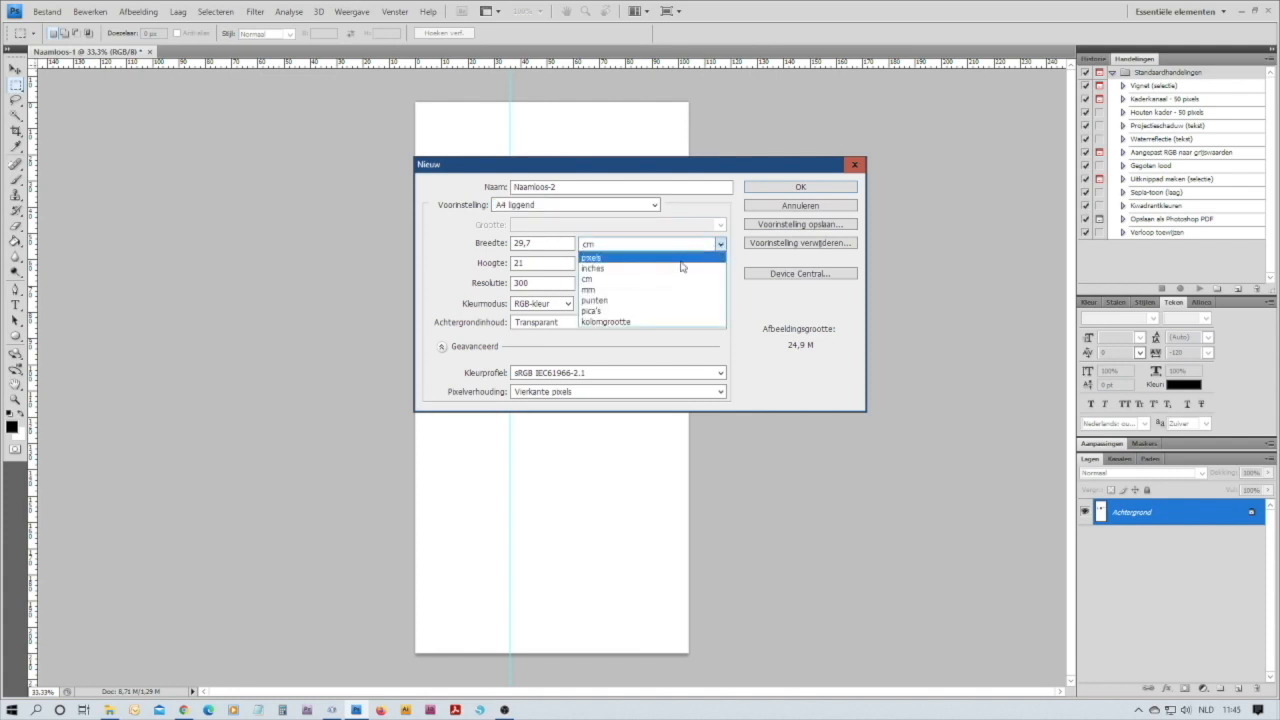
click(662, 289)
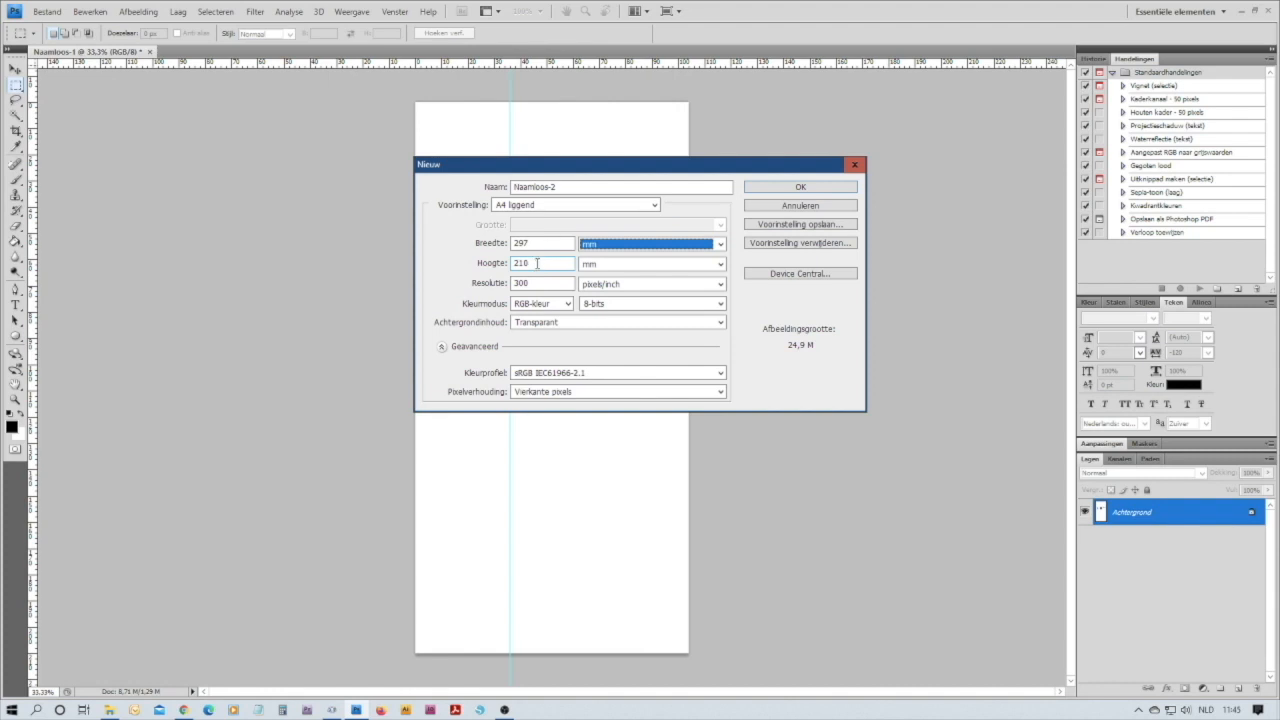
Keep the new document's height at 210 mm after trying 150 mm, and create the 297 × 210 mm document
drag(537, 264, 513, 263)
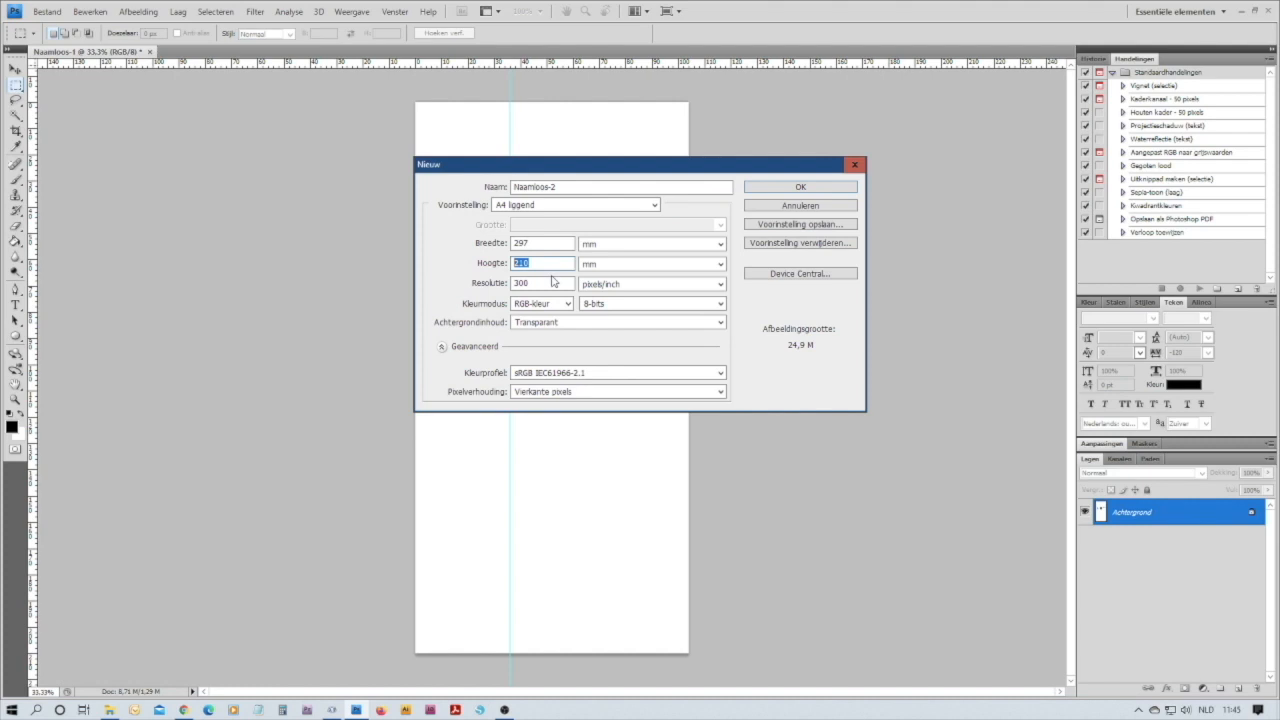
text(150)
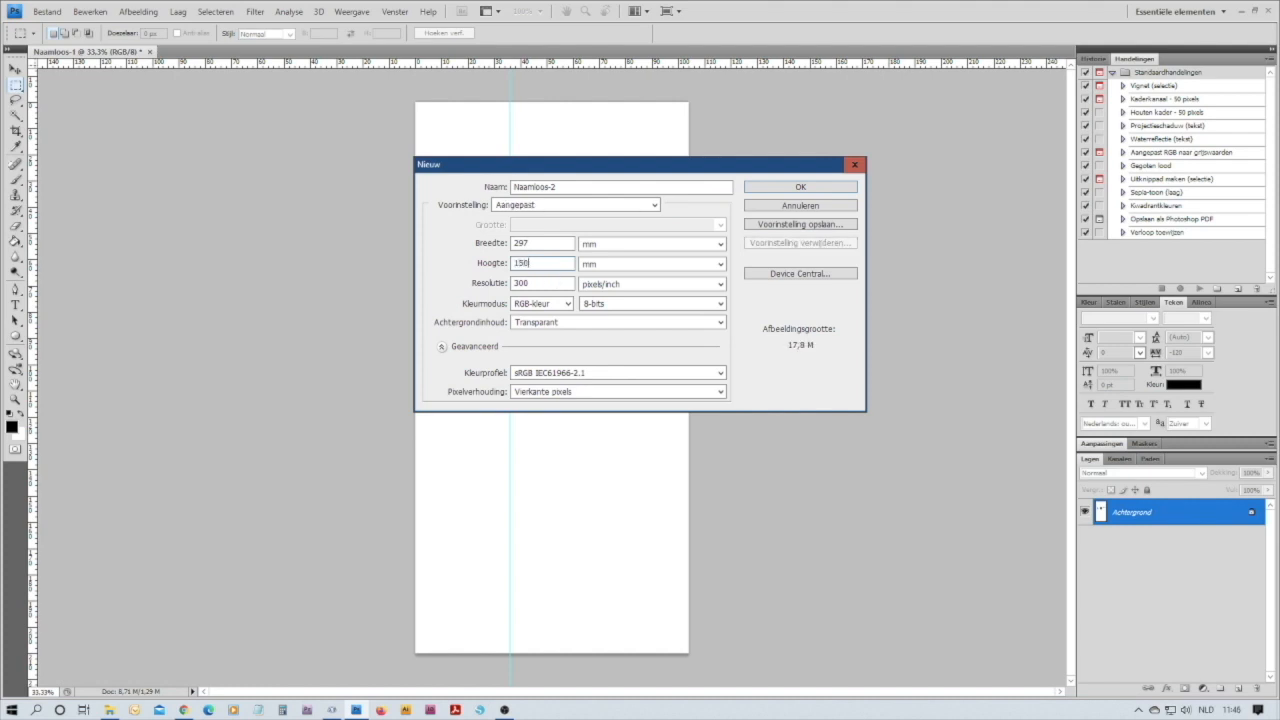
double_click(542, 262)
text(210)
click(758, 384)
click(541, 264)
click(801, 188)
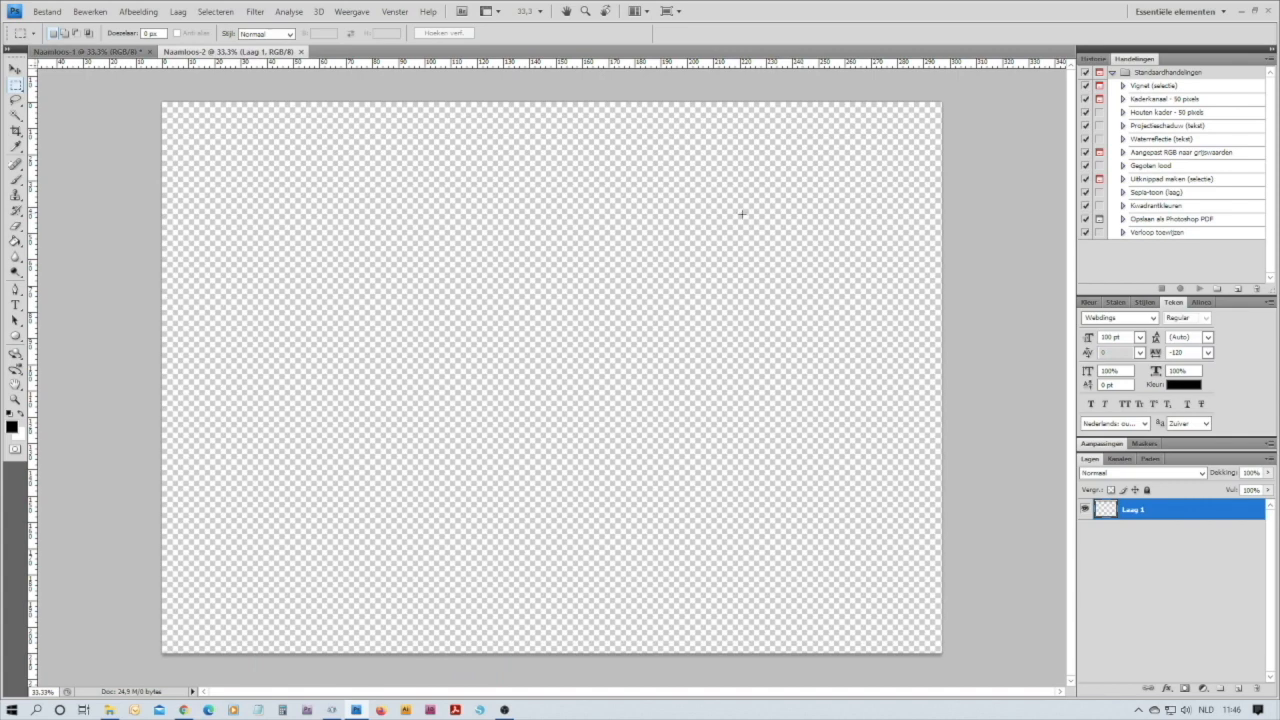
Paste the copied m-heart-m design into the new document and stretch it horizontally to about 279%, nearly spanning the page width
click(89, 12)
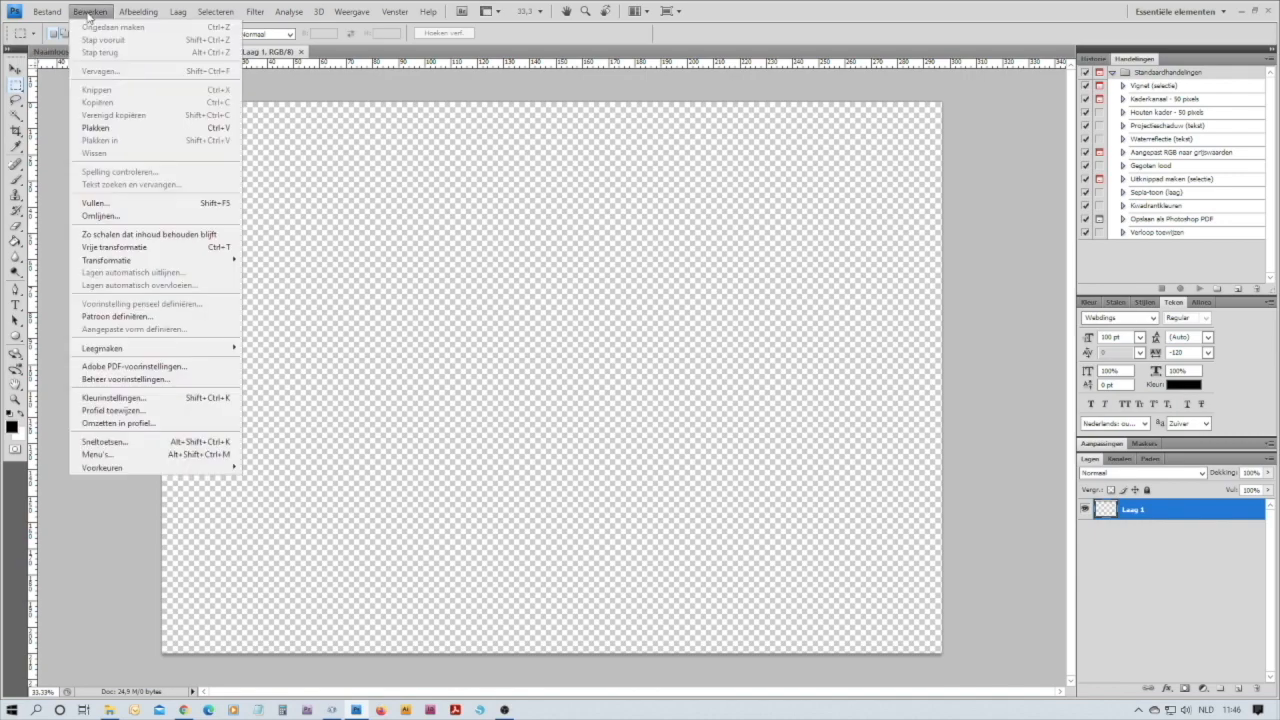
click(93, 129)
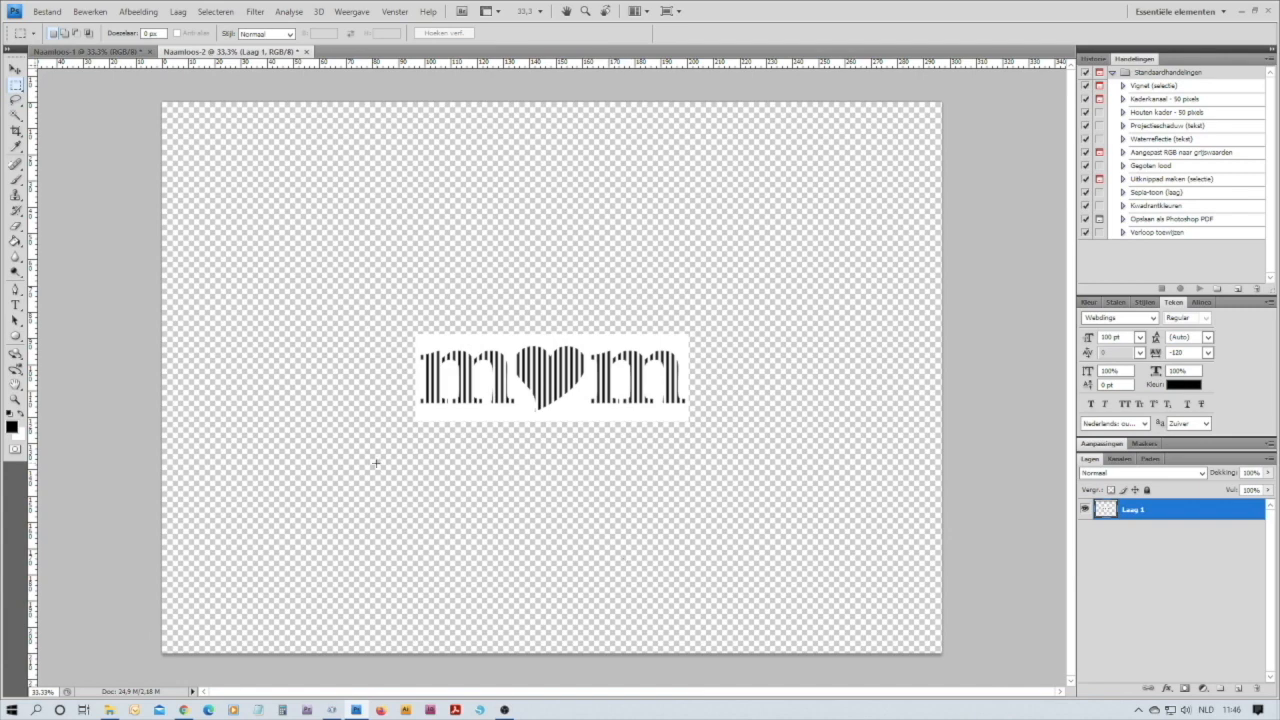
click(16, 71)
click(16, 71)
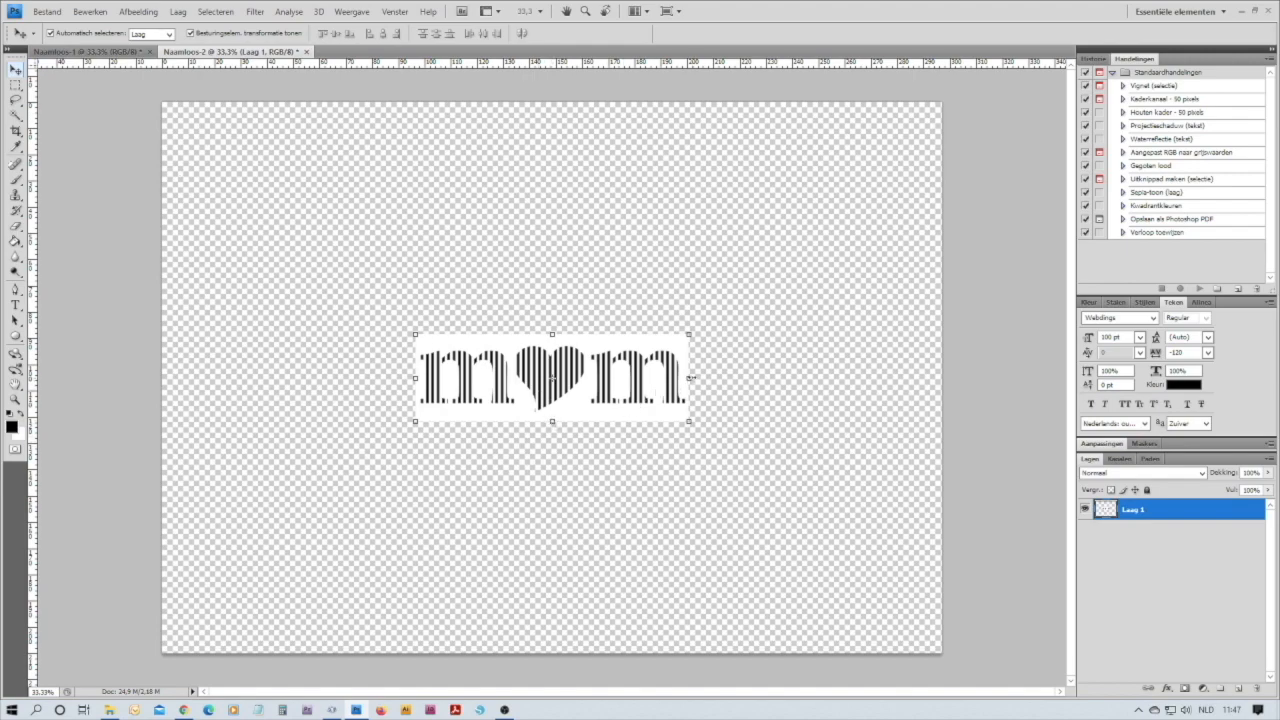
drag(690, 378, 936, 371)
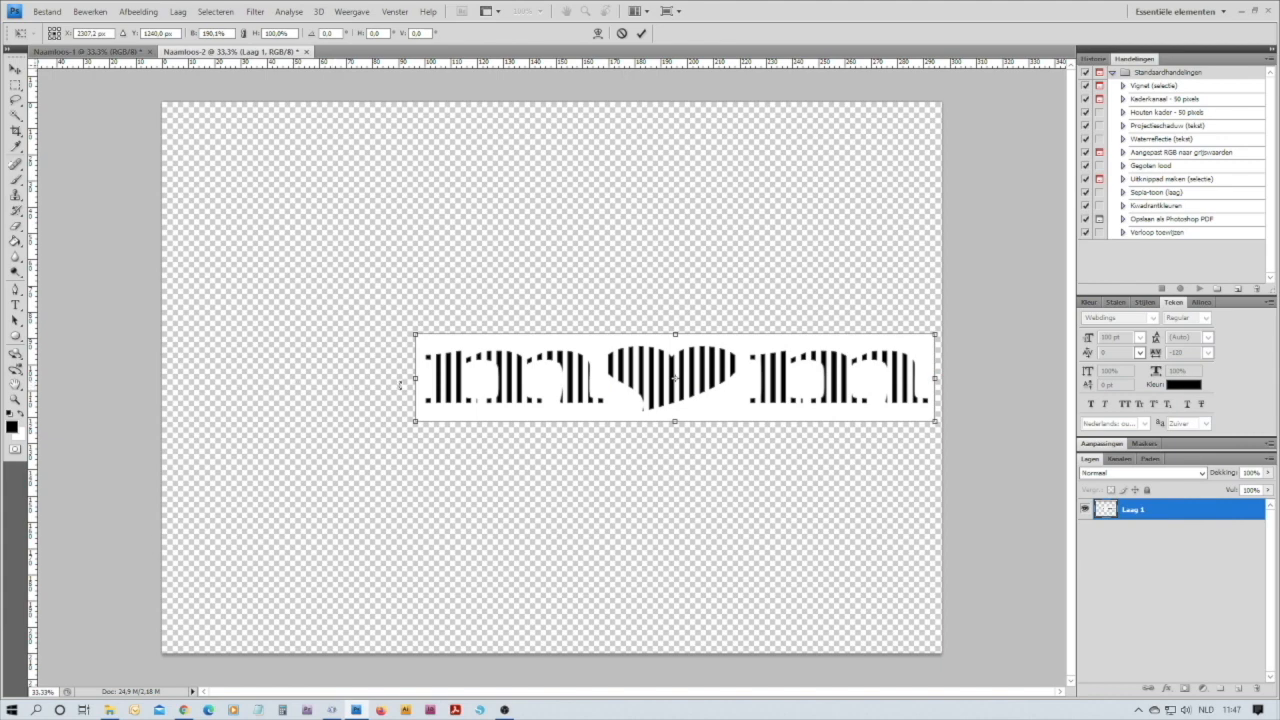
drag(416, 378, 158, 380)
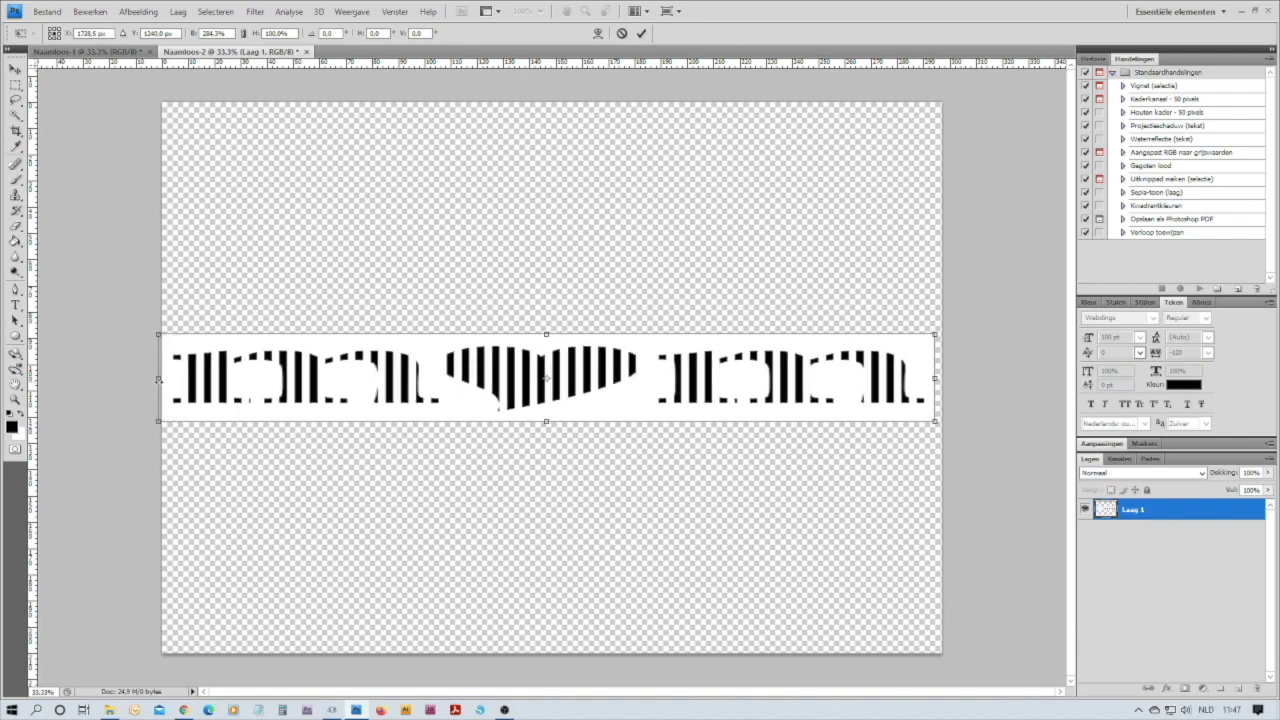
drag(160, 379, 172, 380)
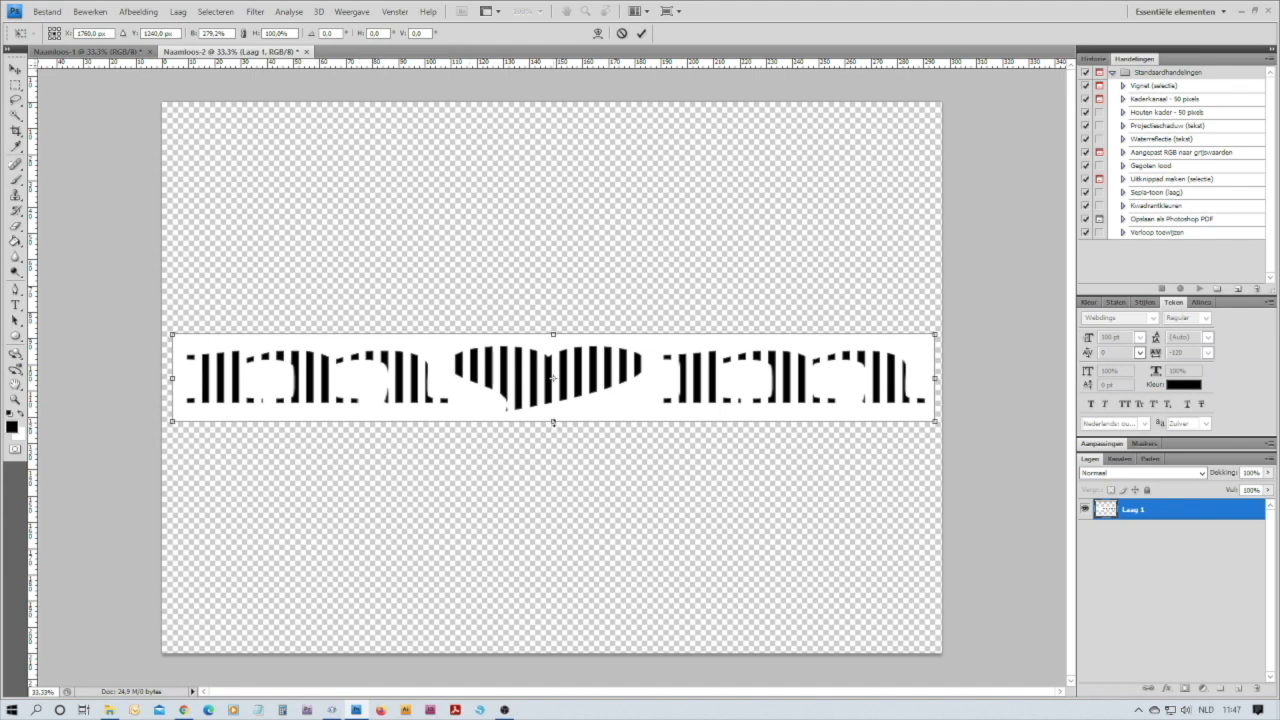
Stretch the pasted design vertically to about 474%, center it on the page and apply the transformation
drag(553, 432, 553, 555)
drag(553, 331, 552, 197)
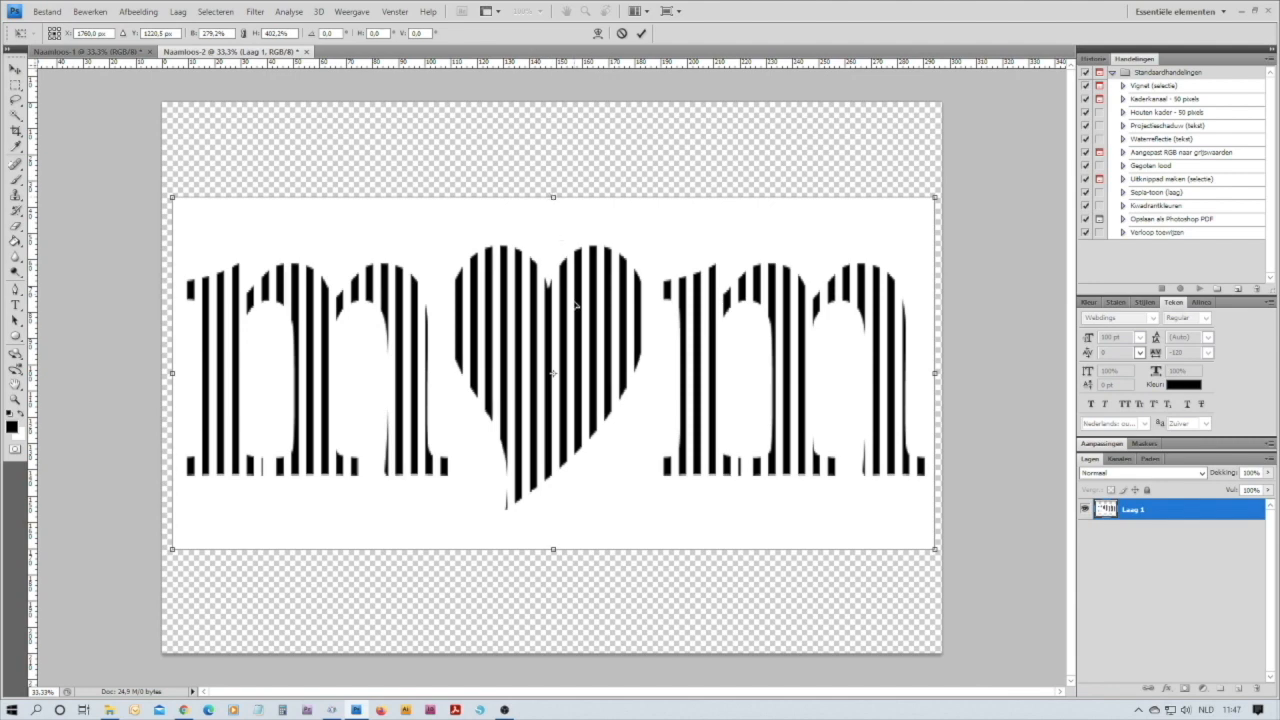
drag(584, 376, 584, 378)
drag(553, 196, 553, 130)
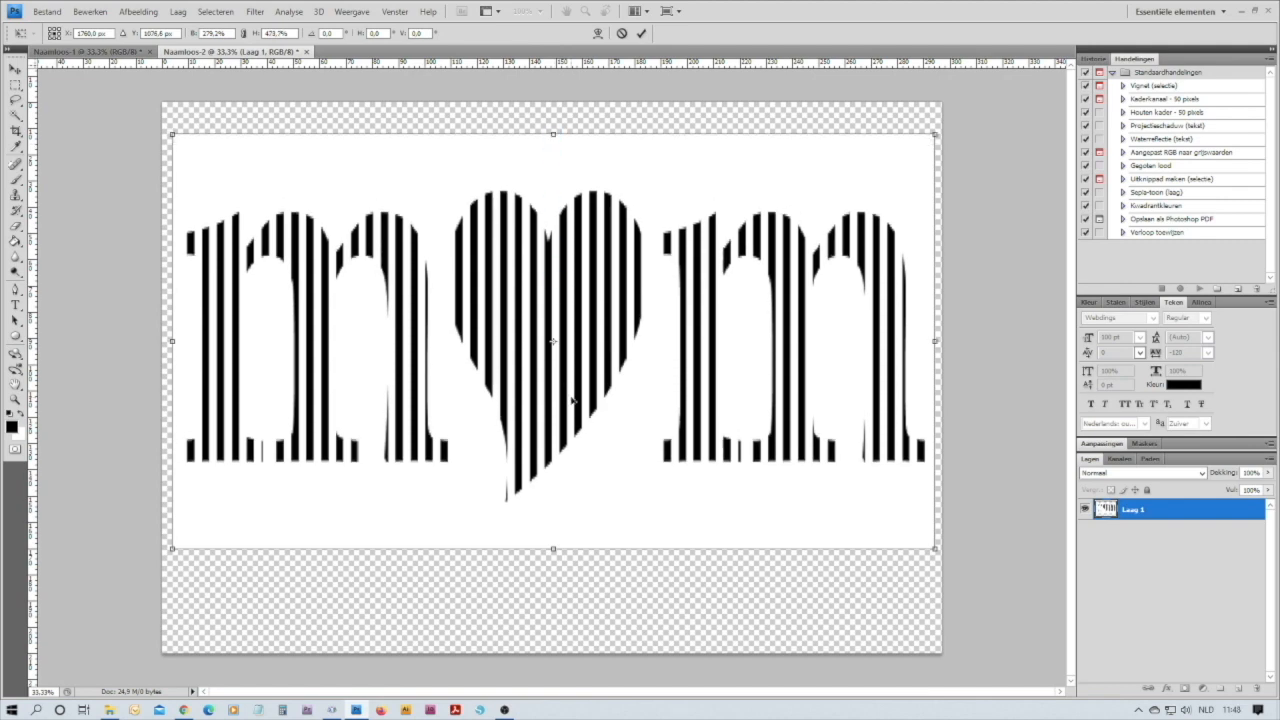
drag(562, 404, 564, 434)
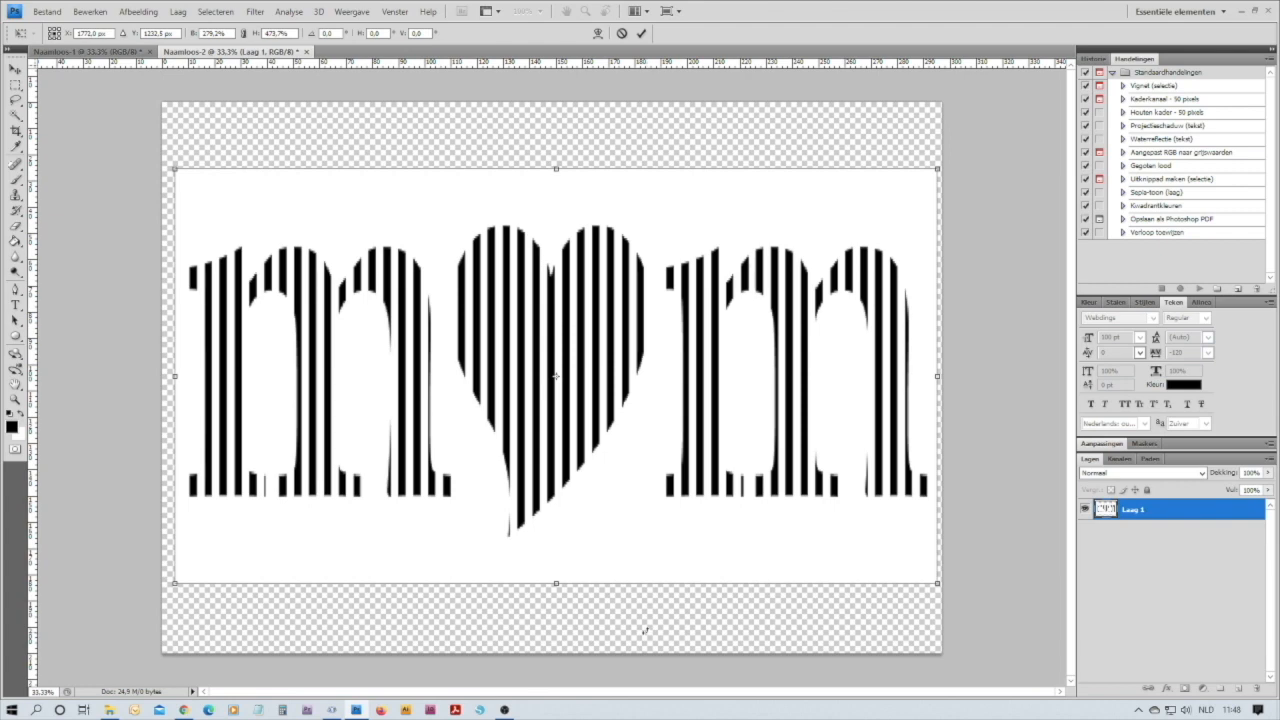
key(Return)
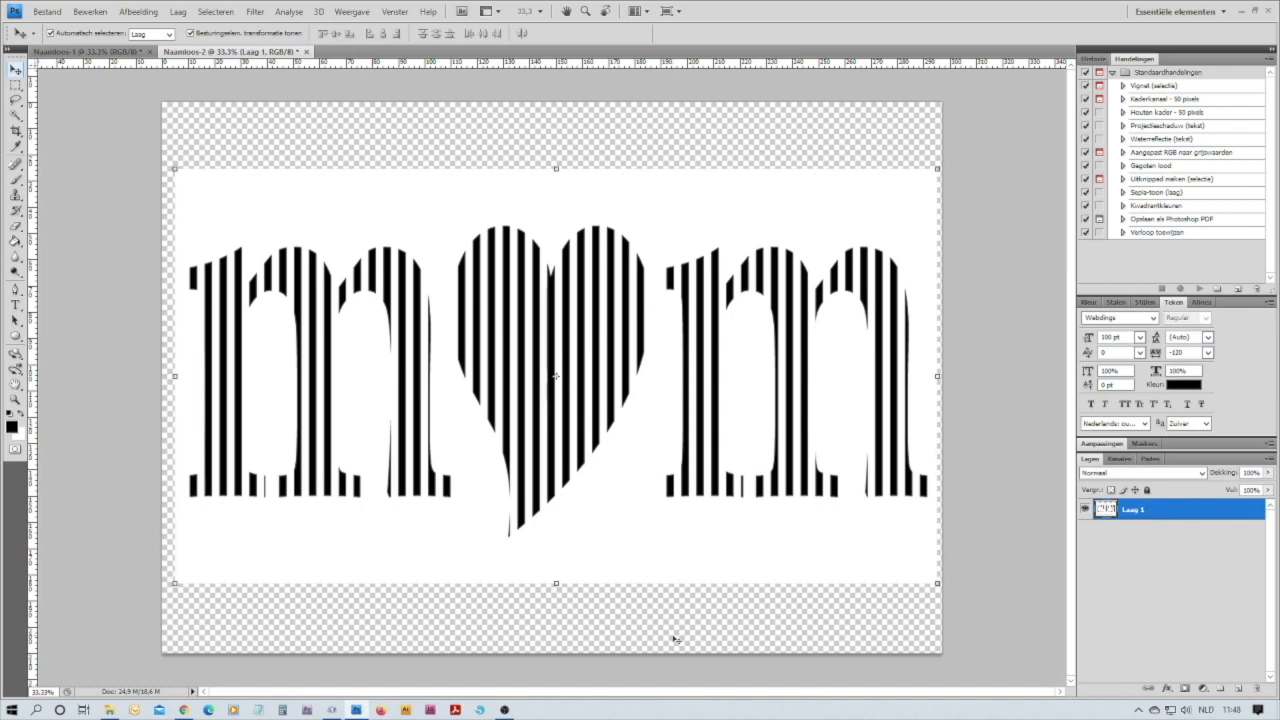
Open the print settings for the document and keep the paper in landscape orientation after trying portrait
click(47, 12)
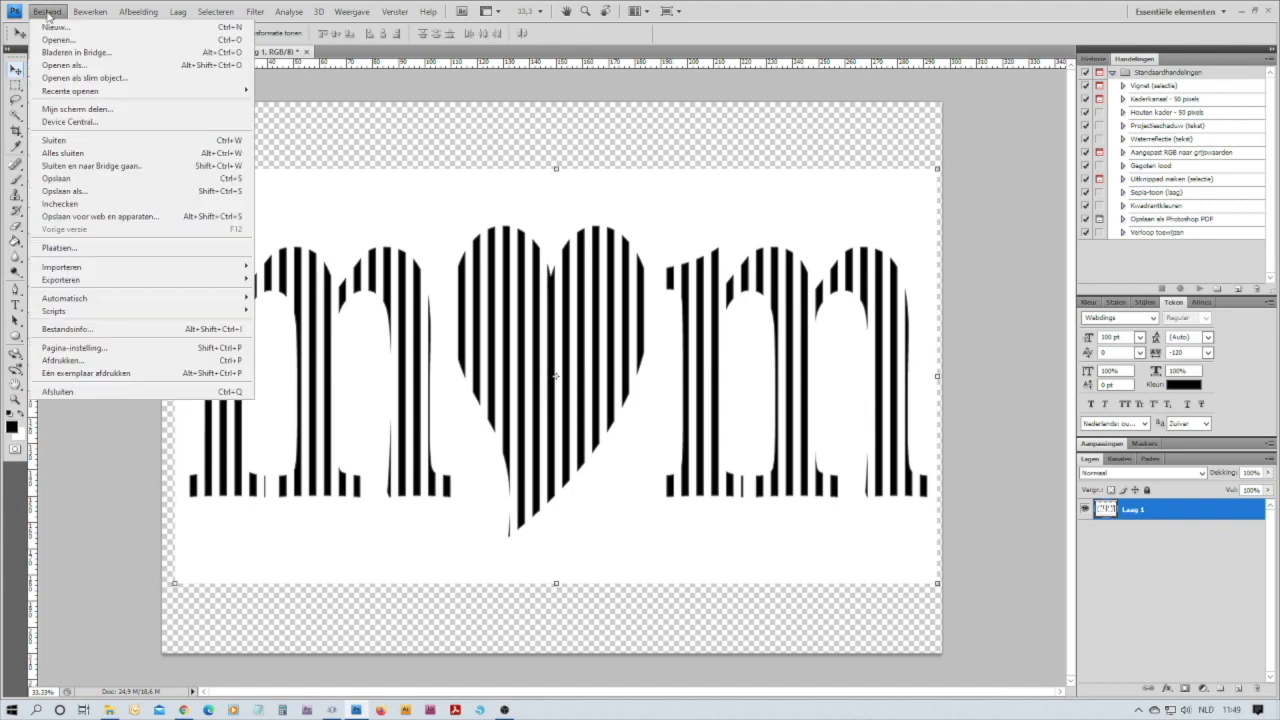
click(73, 362)
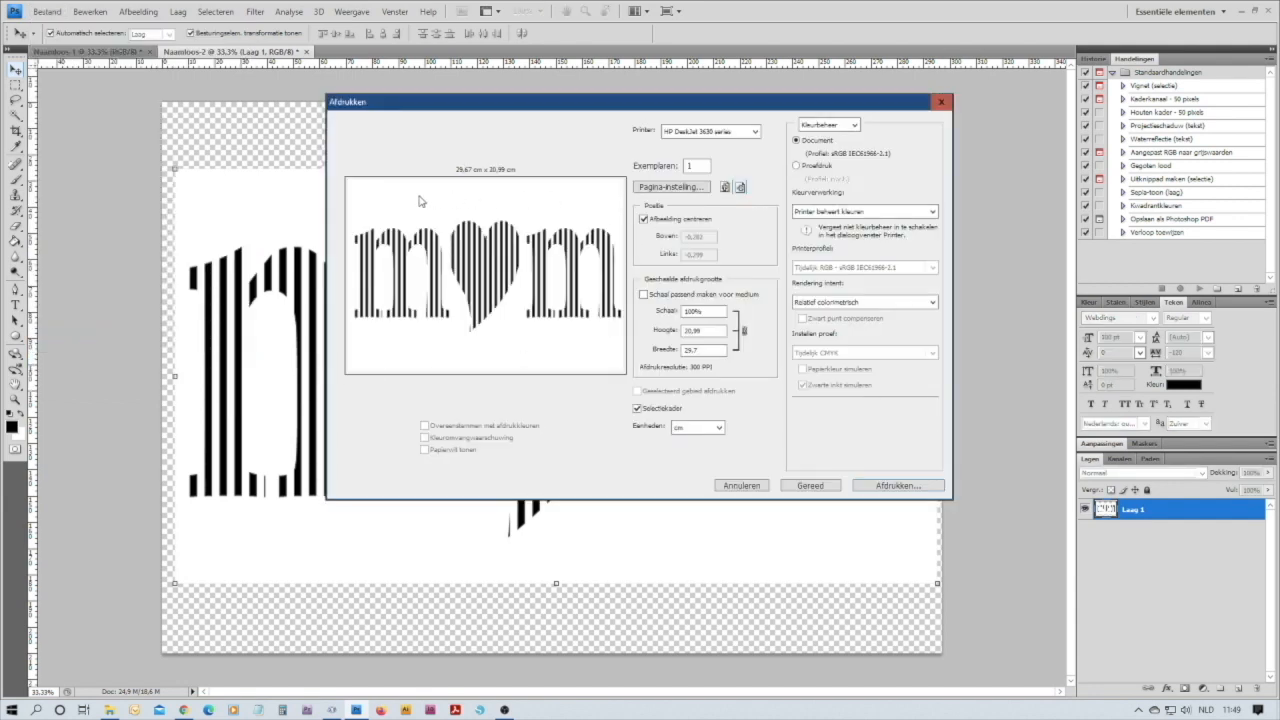
click(726, 188)
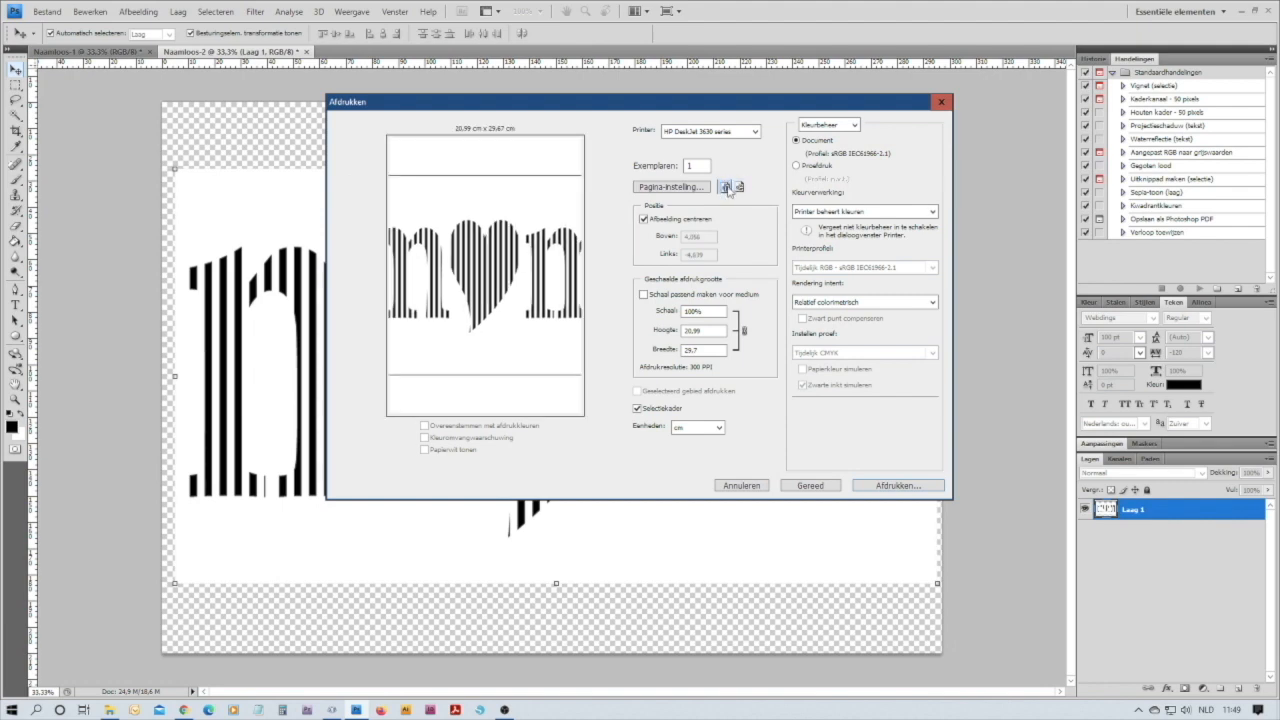
click(740, 188)
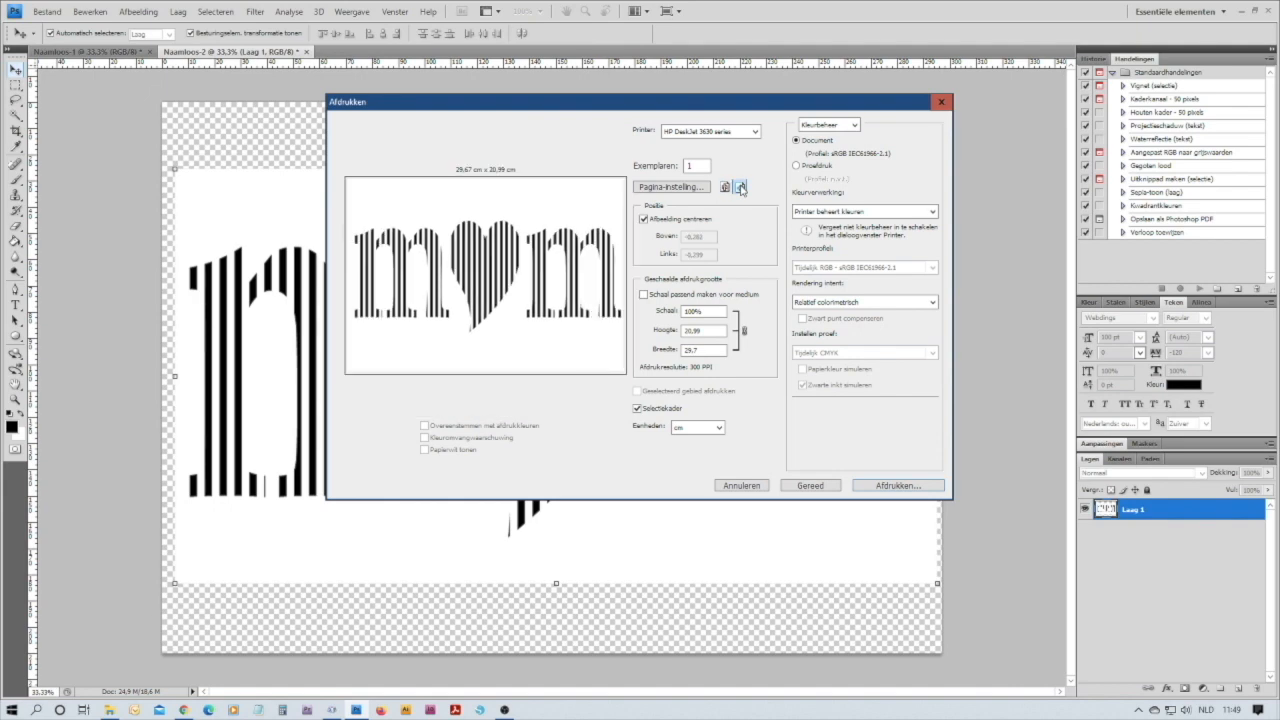
Print the document on the HP DeskJet 3630 series printer, accepting that the image is clipped to the printable area
click(897, 486)
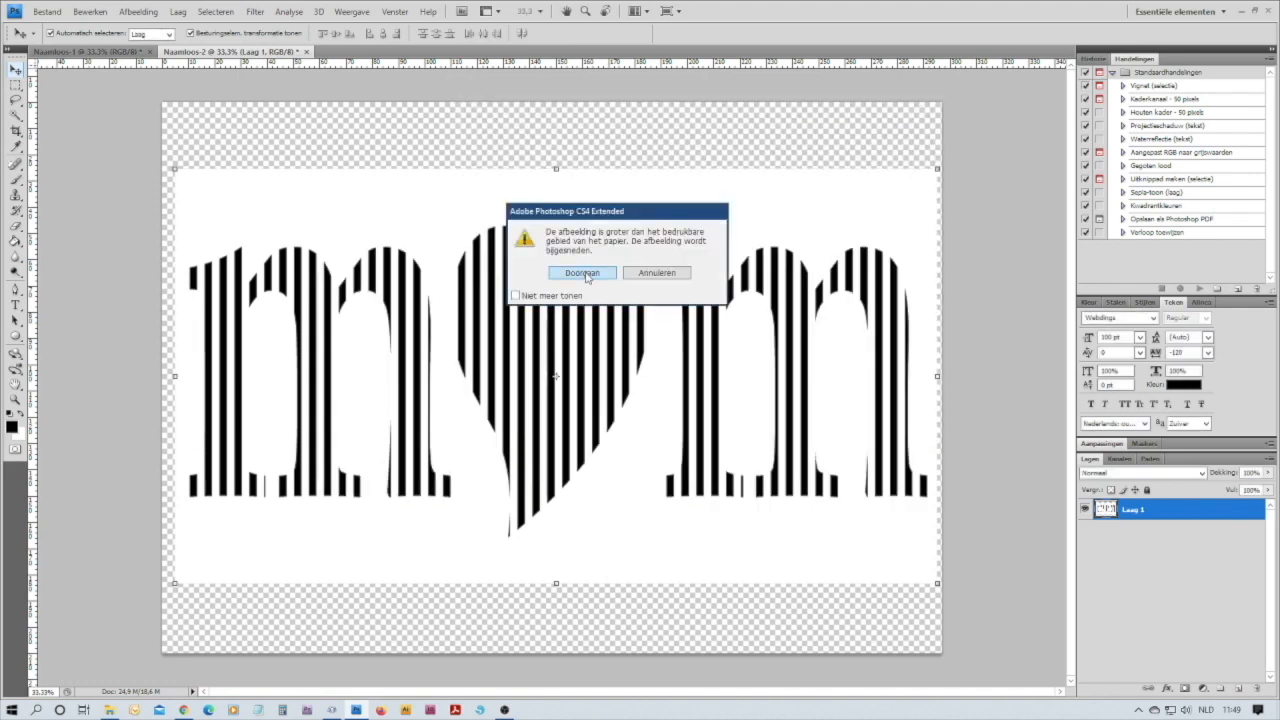
click(582, 273)
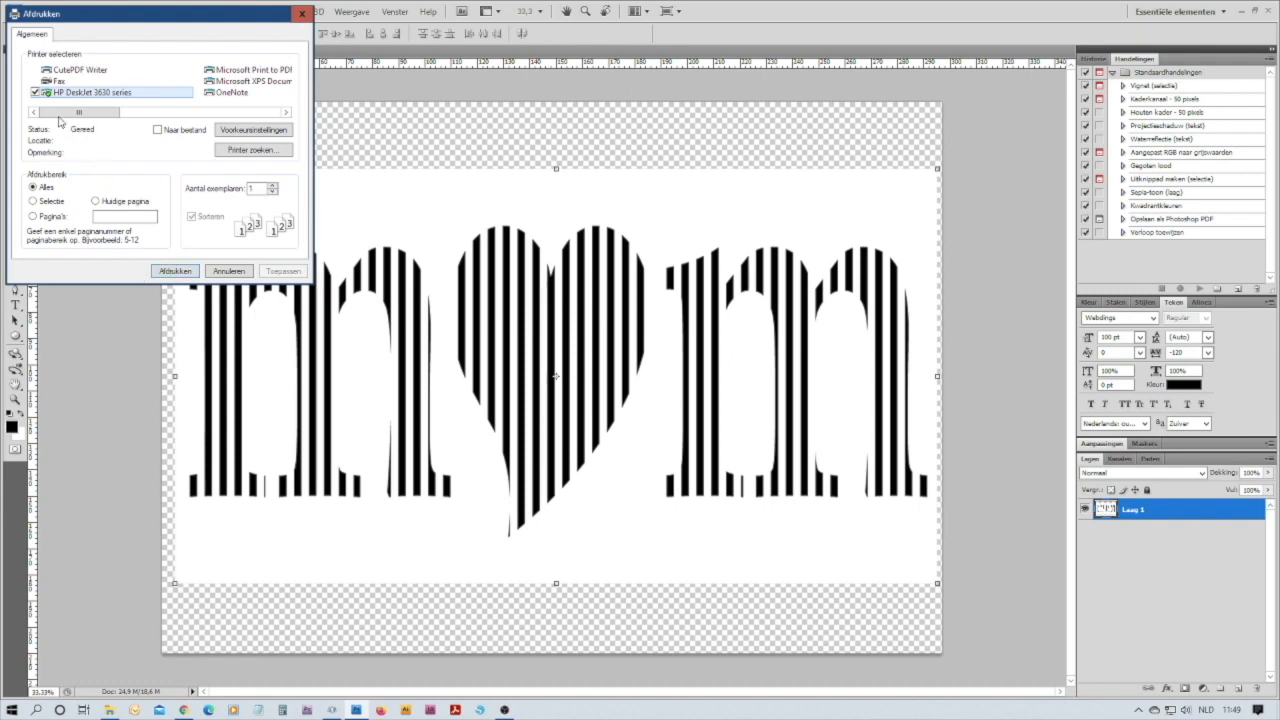
click(175, 271)
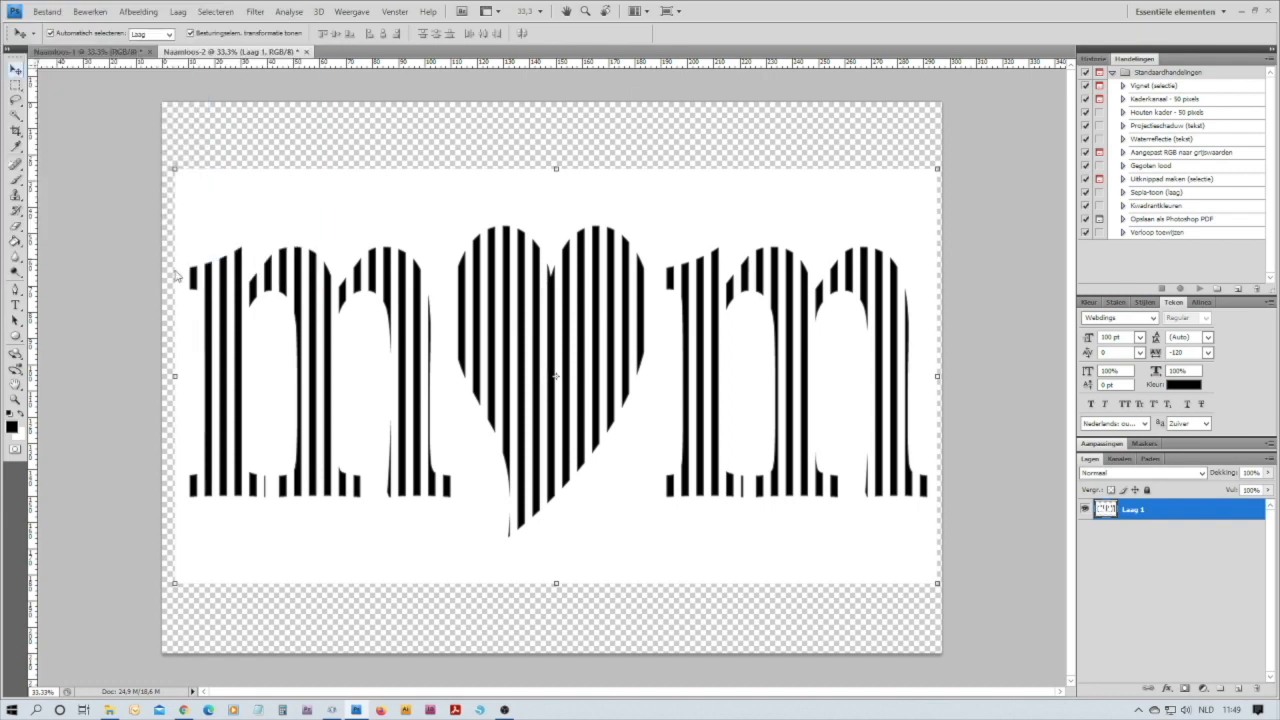